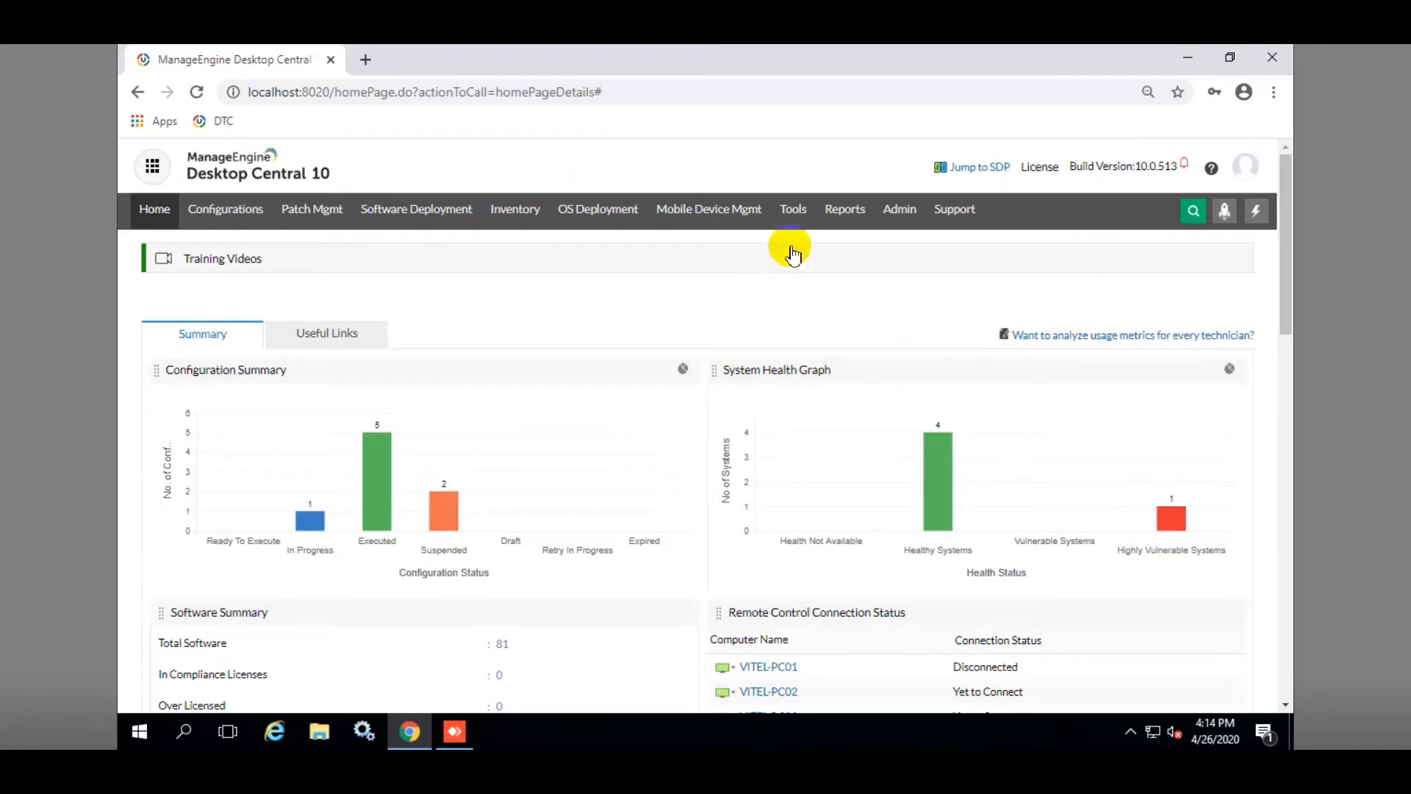
- Start a Remote Control connection to VITEL-PC01 with the reason message "Genel Kontrol"
click(800, 216)
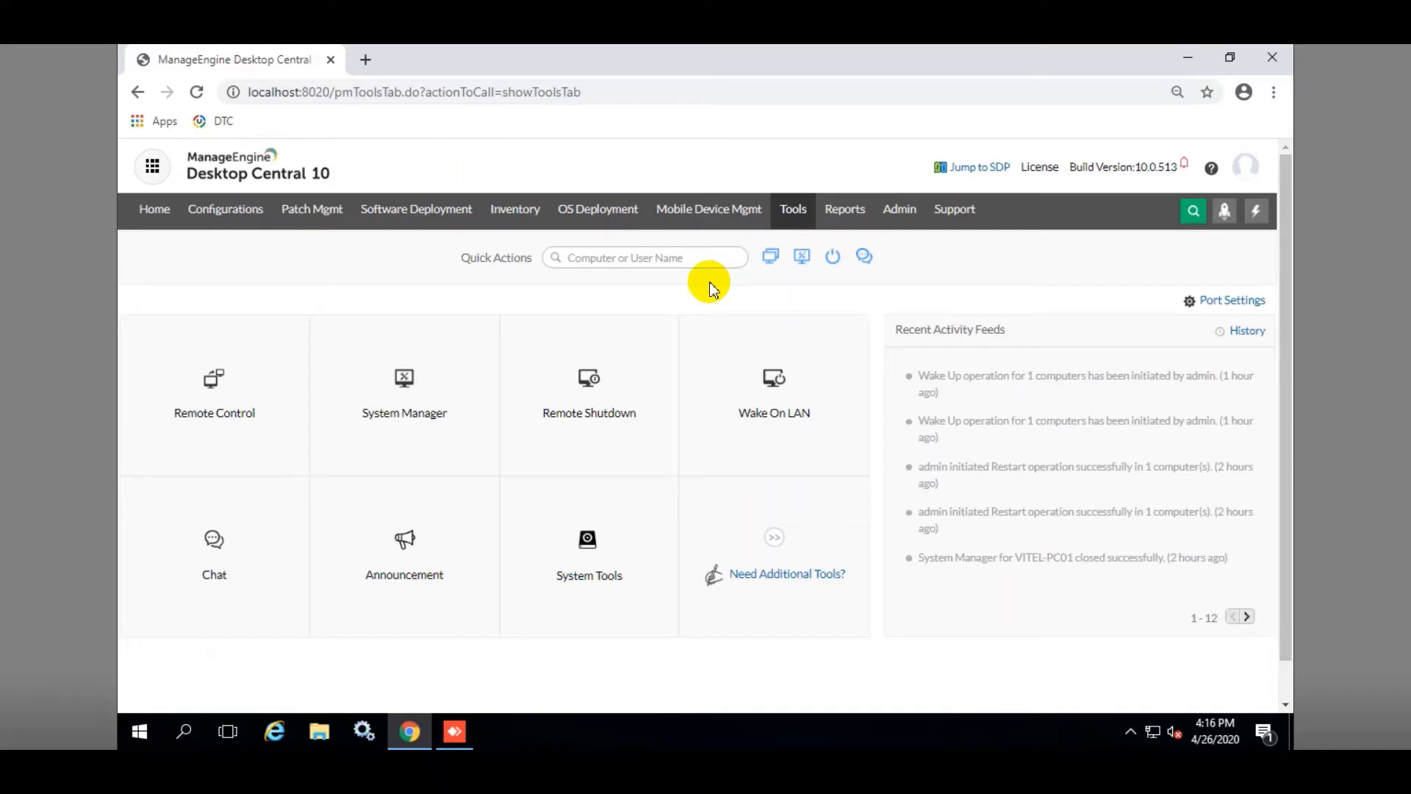
click(233, 416)
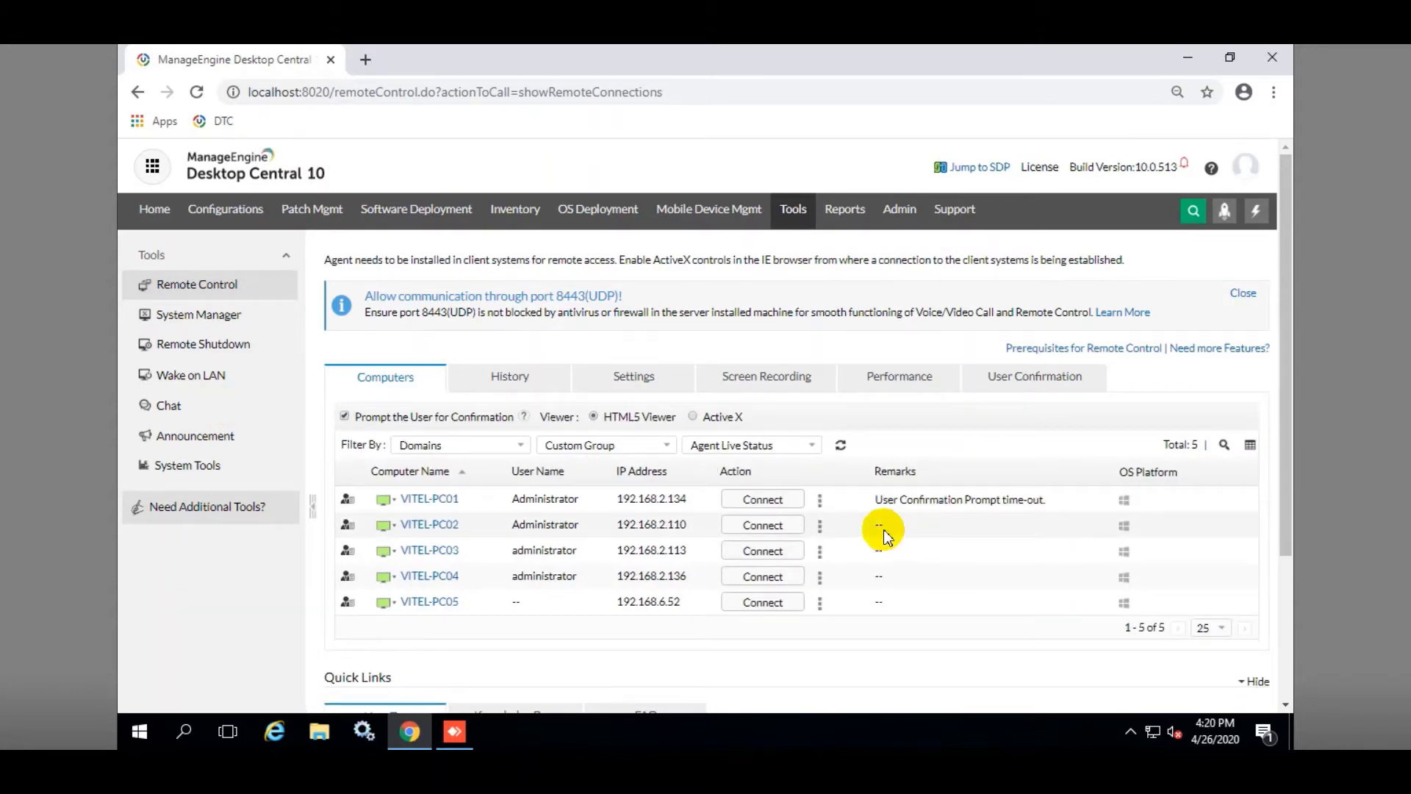
click(797, 500)
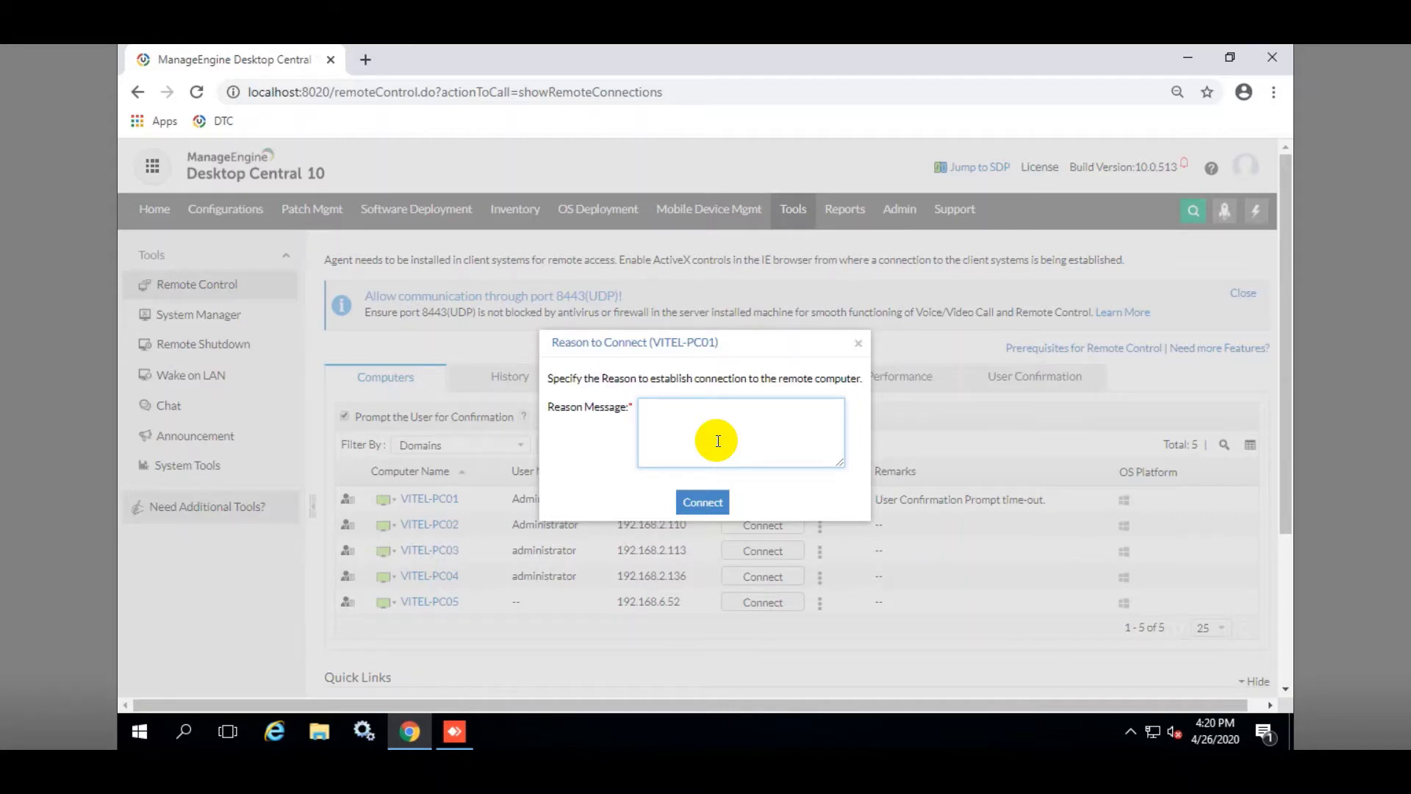
text(Genel Kontrol)
click(714, 502)
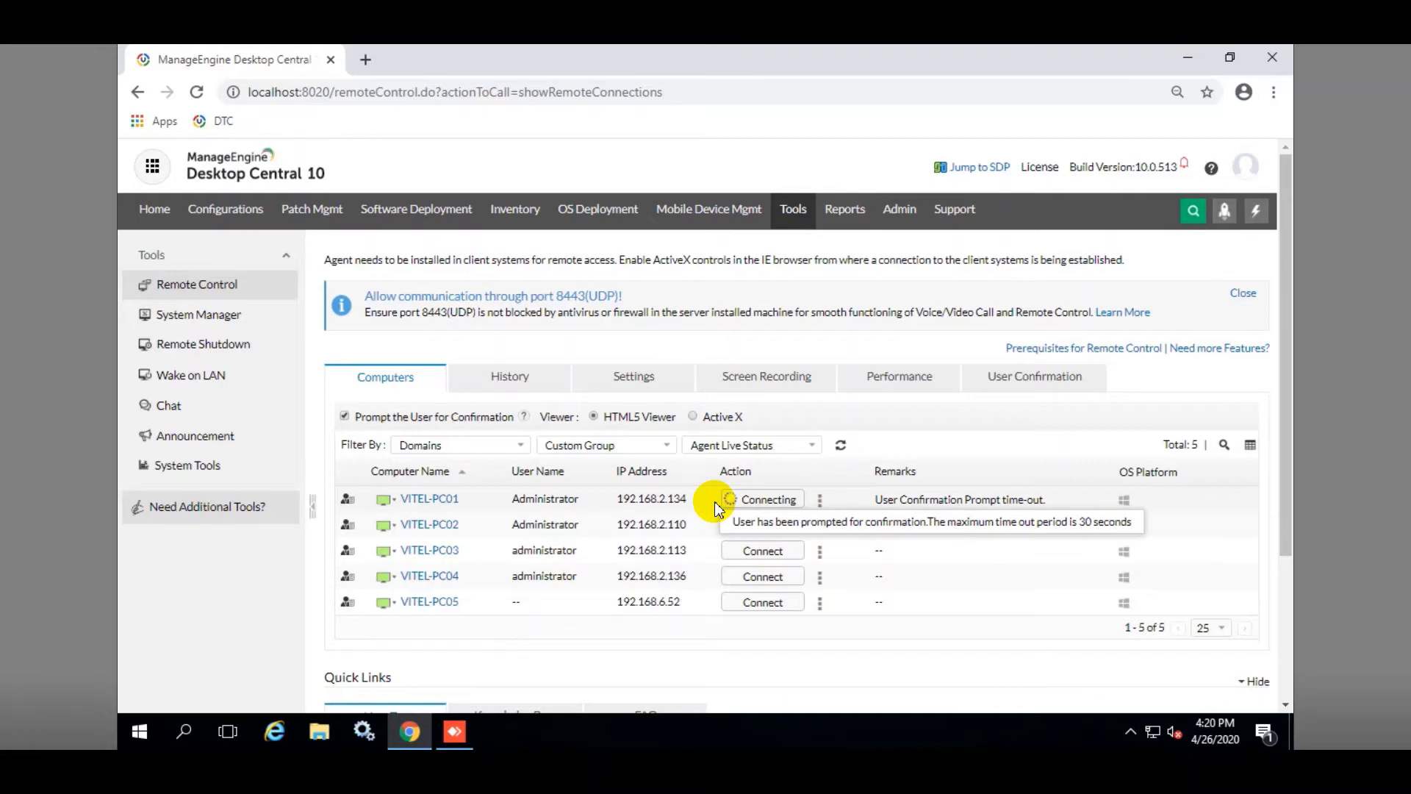
- Switch to the DTCVideoClient01 AnyDesk window and allow admin to control the desktop
mouse_move(454, 731)
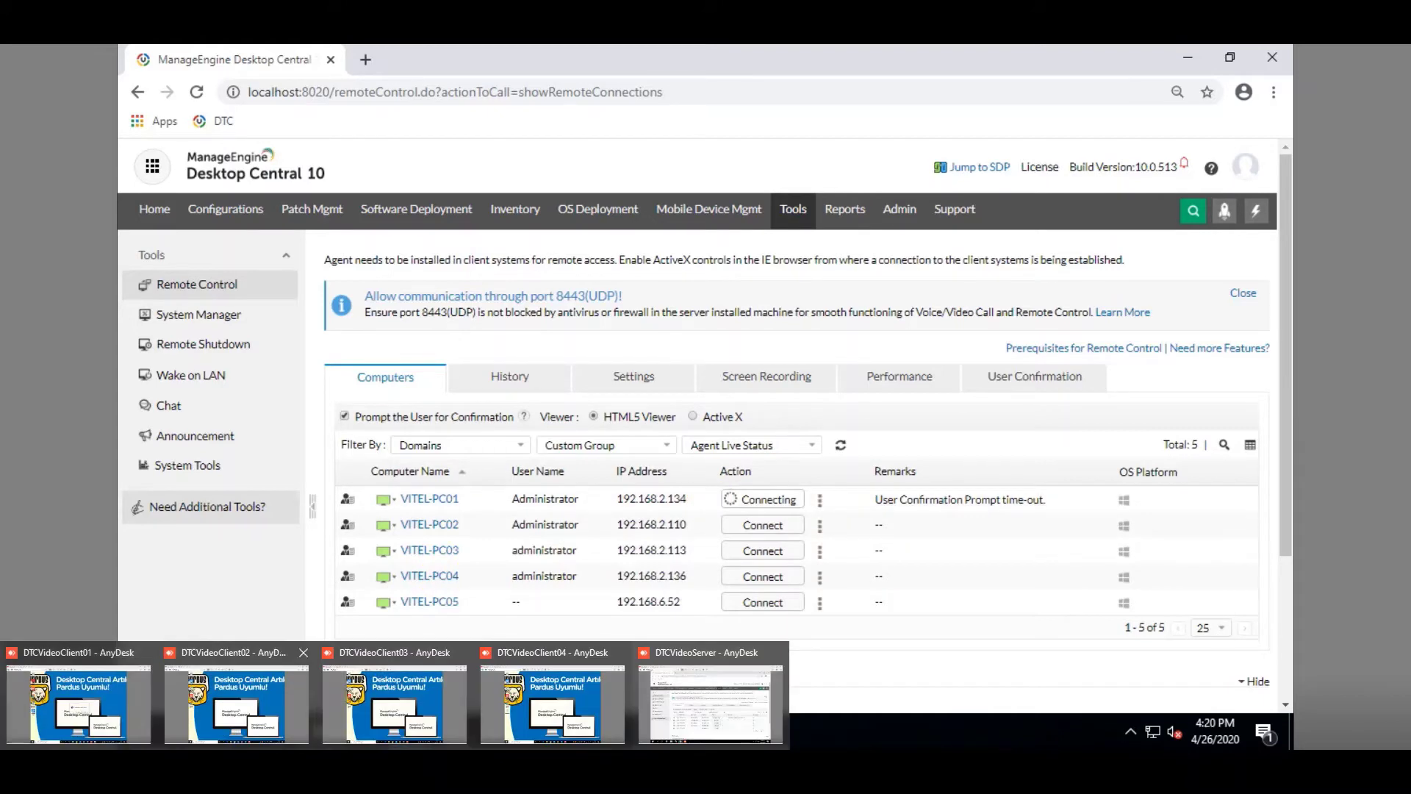
click(81, 677)
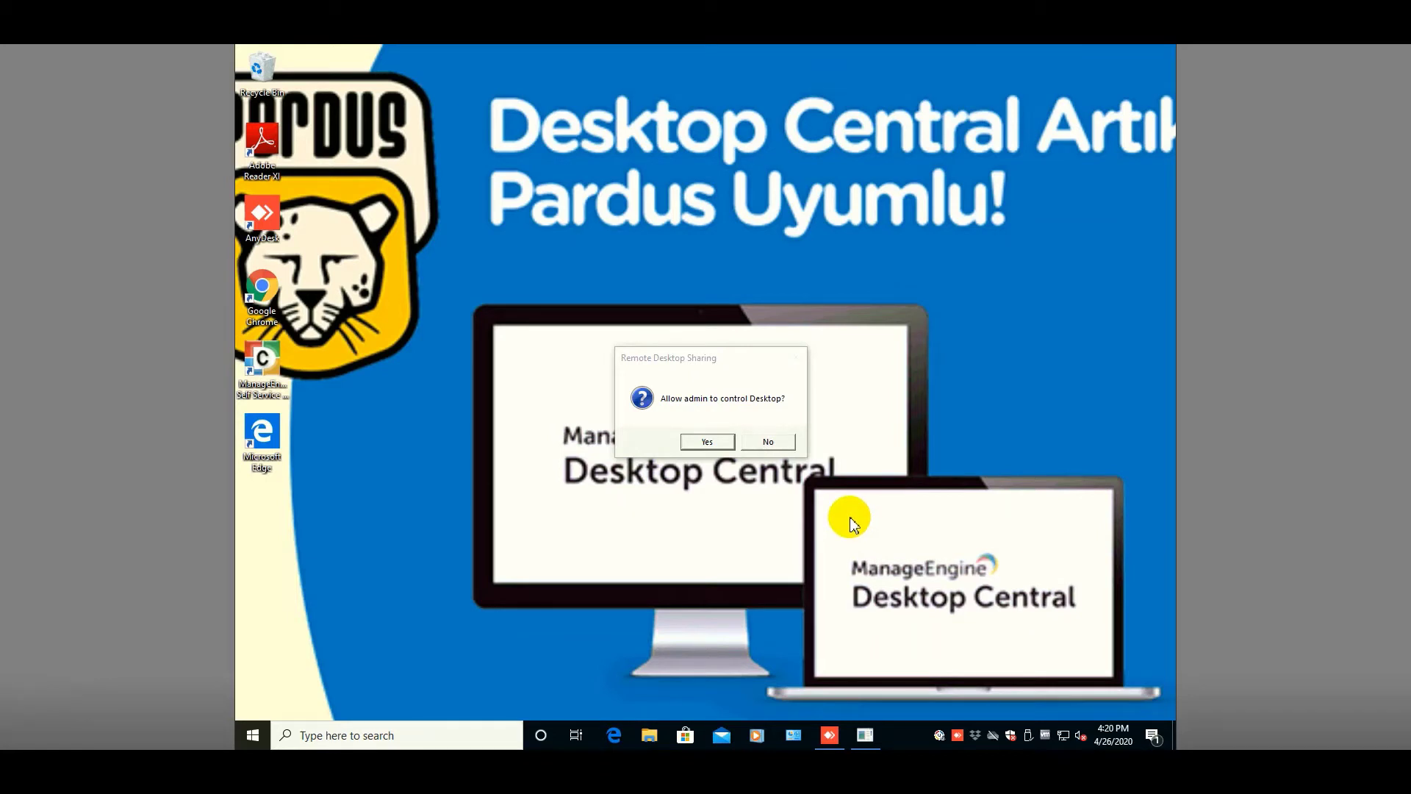
click(708, 444)
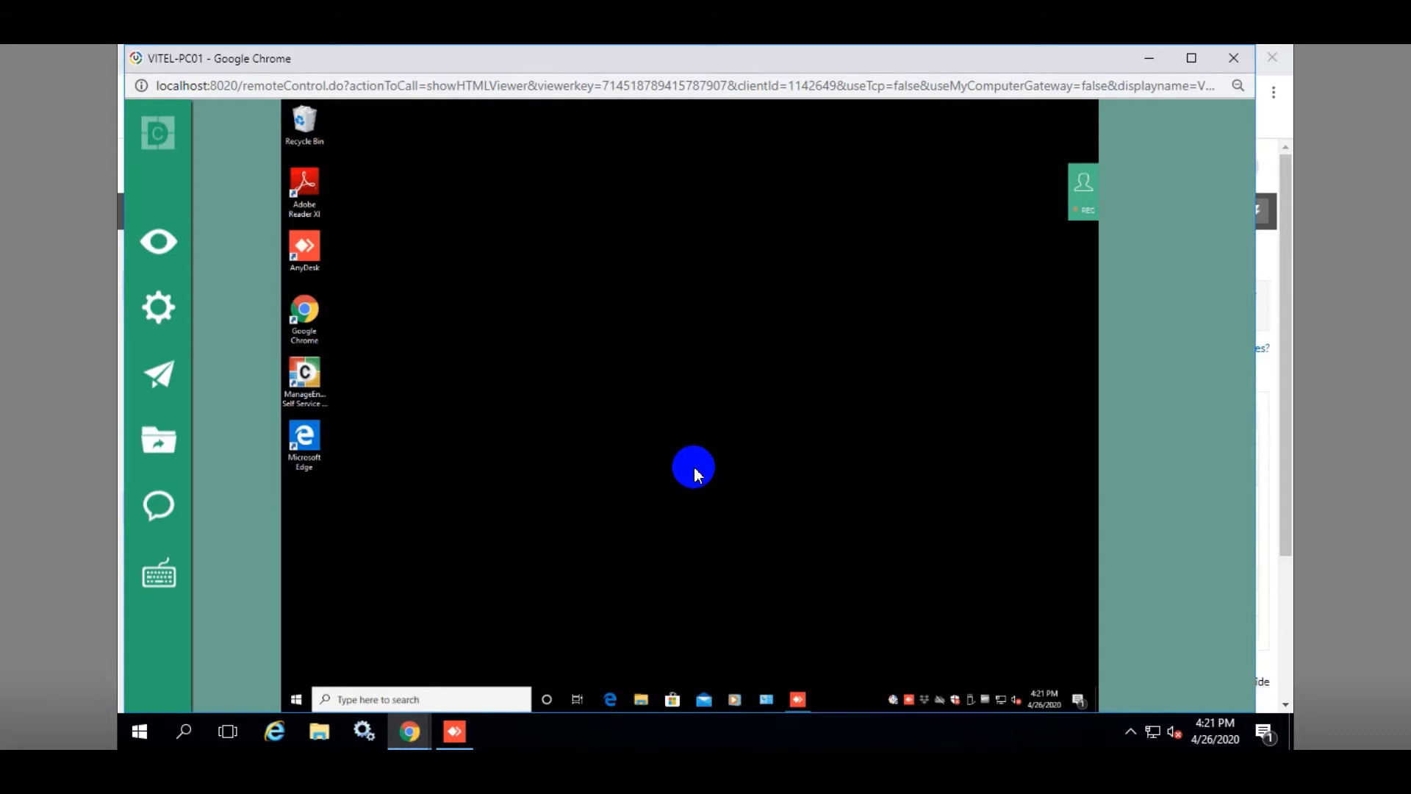
- Check the session recording panel on the VITEL-PC01 desktop and close the remote viewer, agreeing to leave the site
mouse_move(1073, 218)
click(1064, 192)
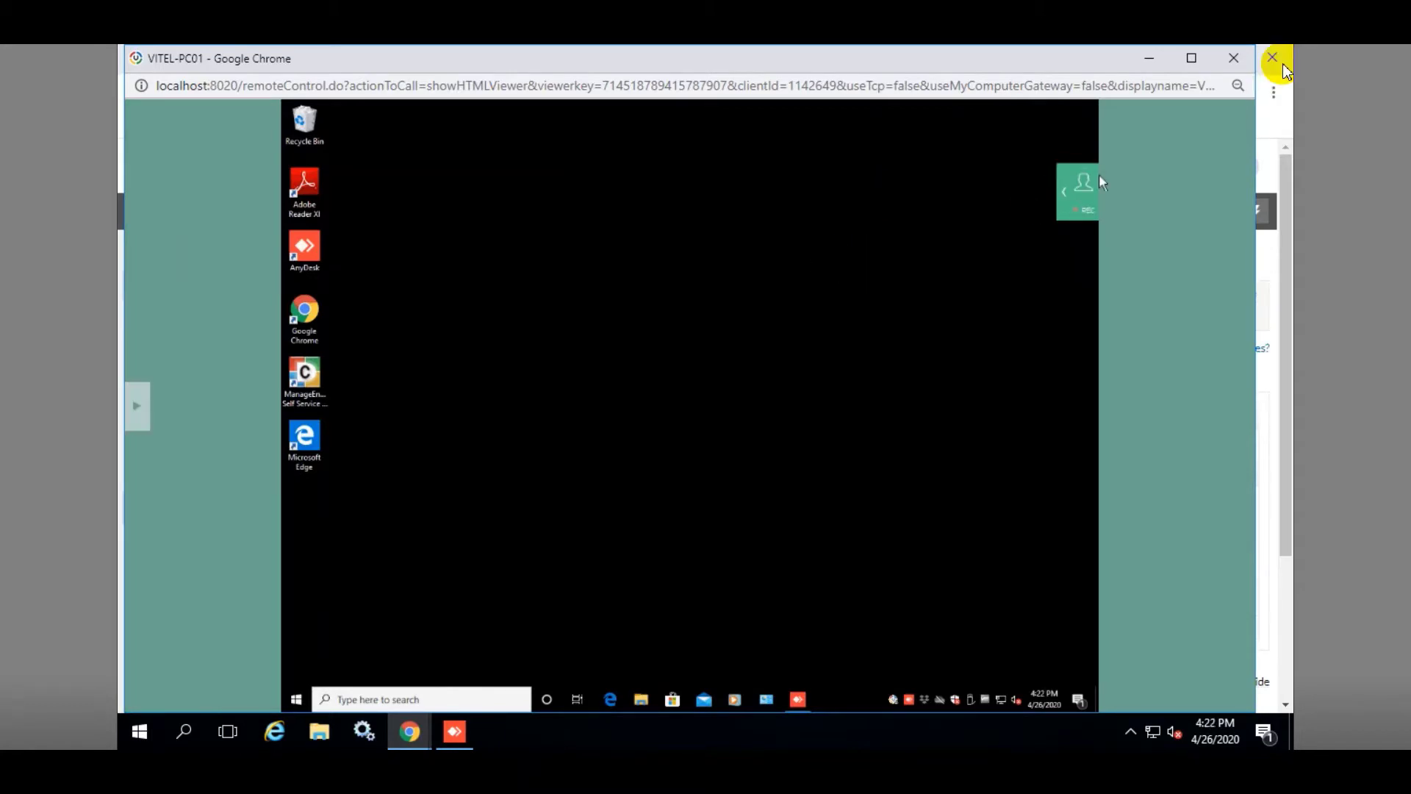
click(1234, 57)
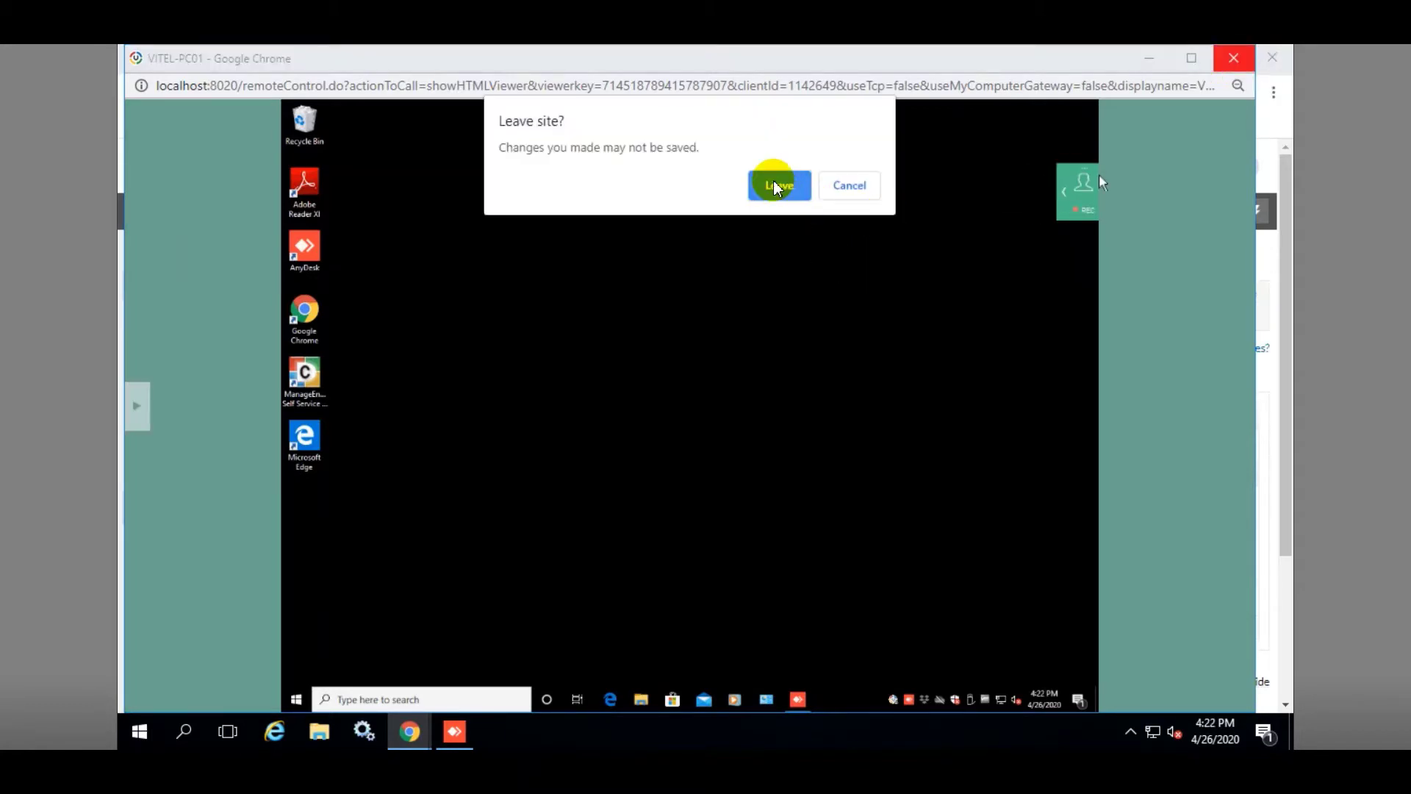
click(775, 186)
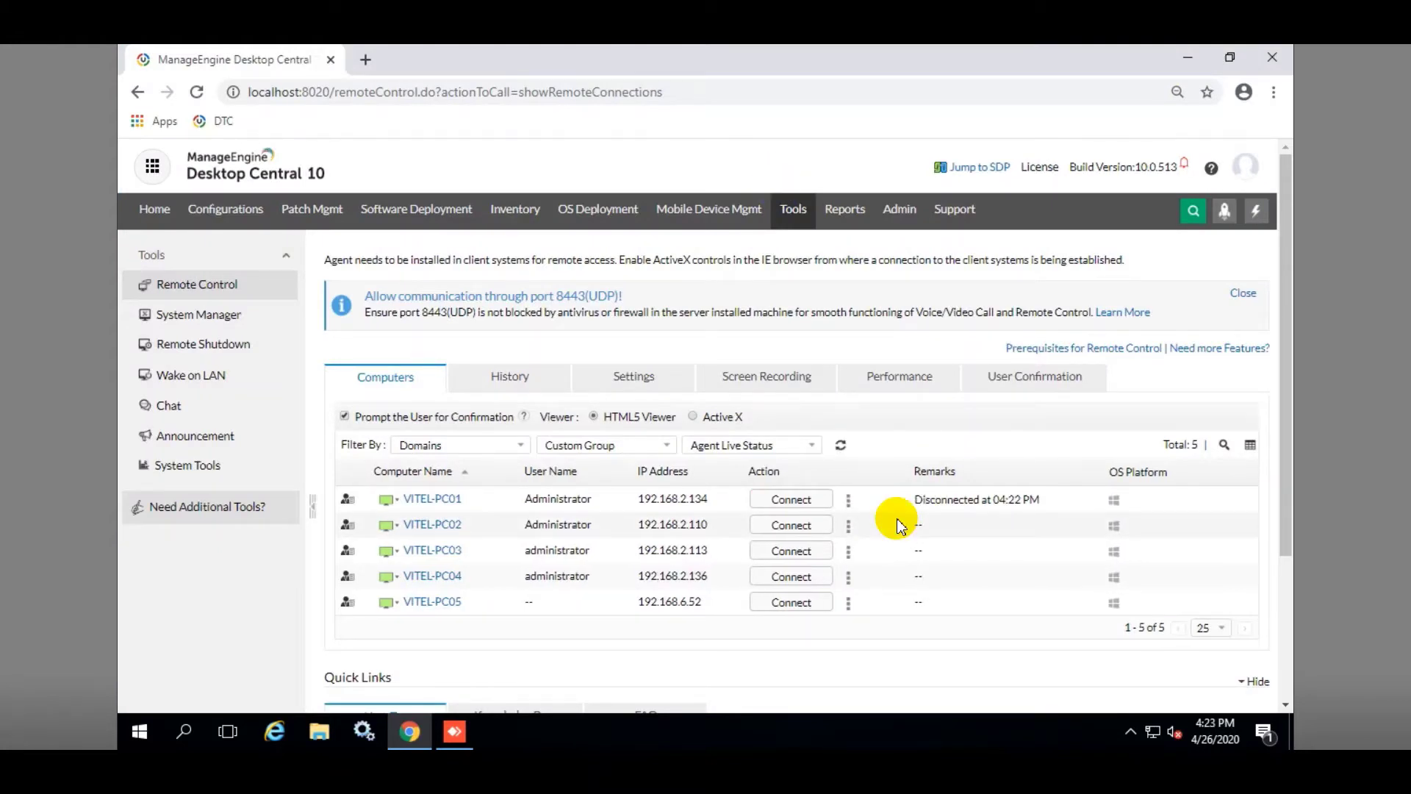
- Download the latest VITEL-PC01 session video from the Remote Control history and play it, skipping ahead to near its end
click(516, 381)
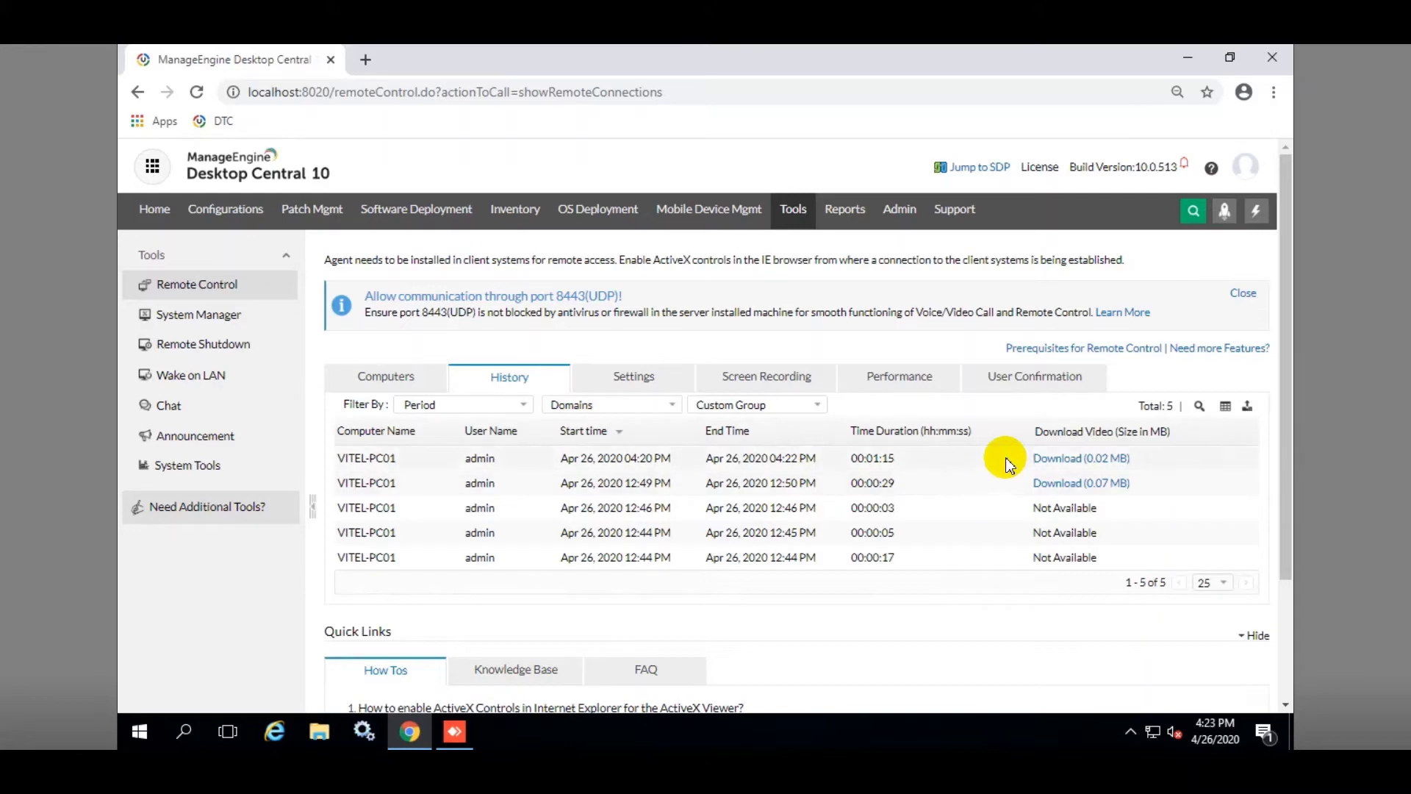
click(1066, 458)
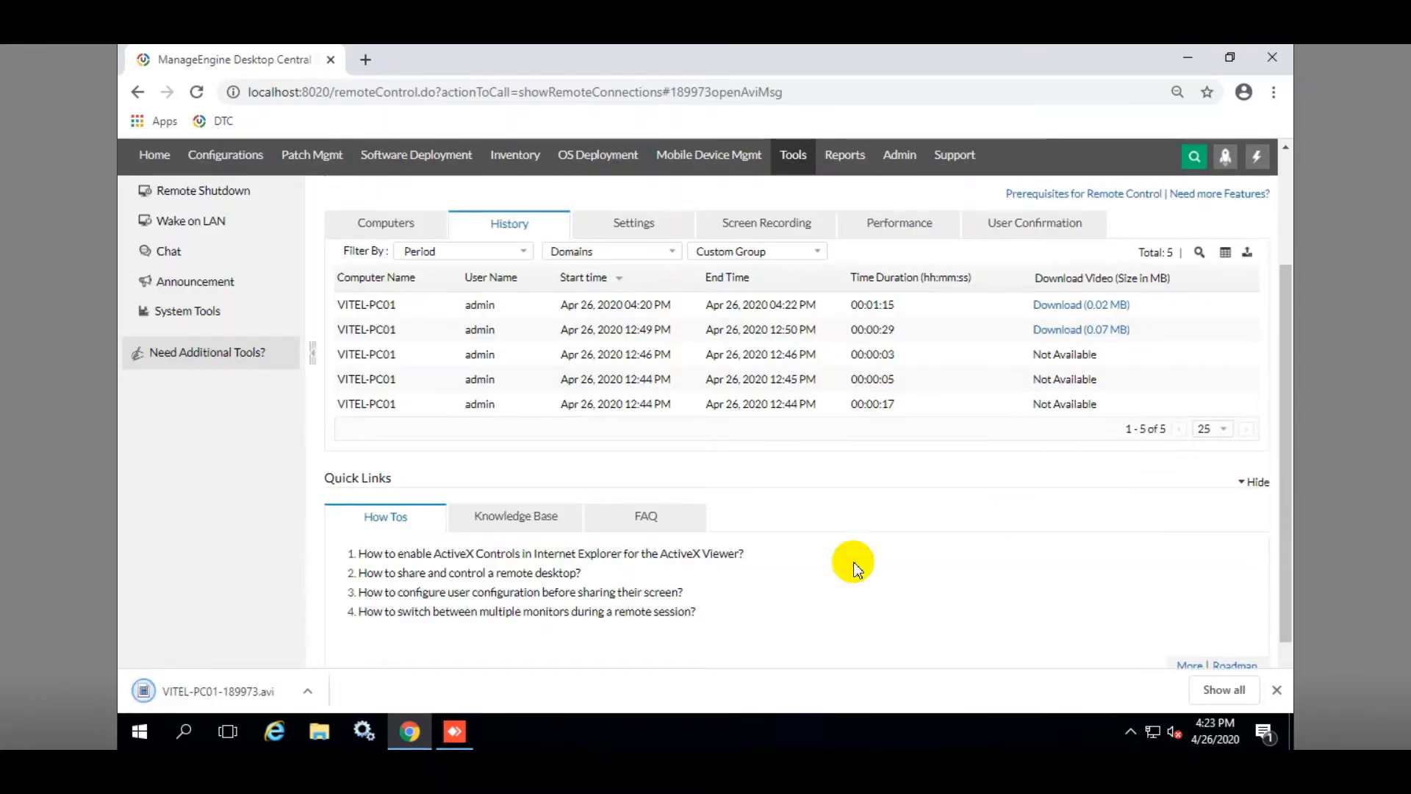
click(215, 690)
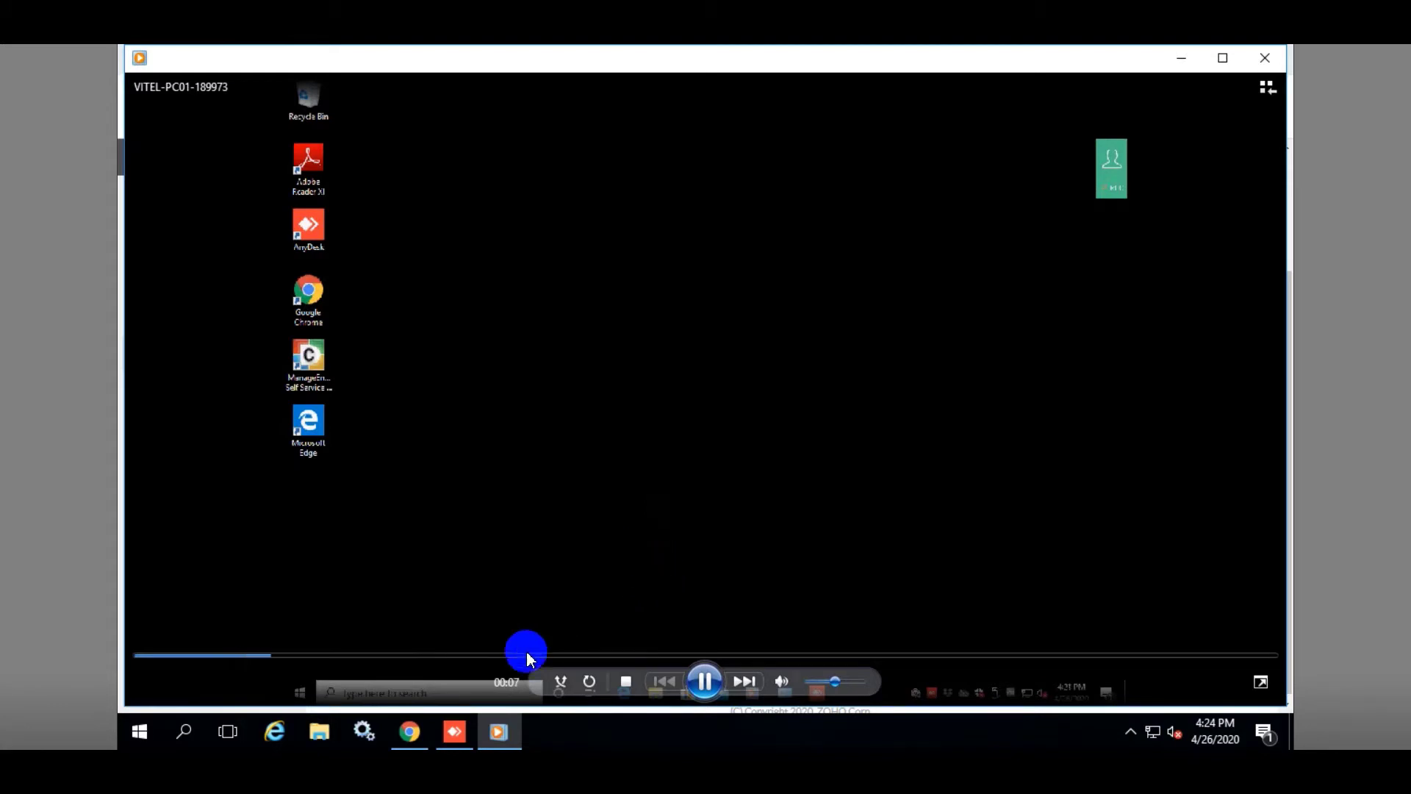
click(553, 656)
click(885, 655)
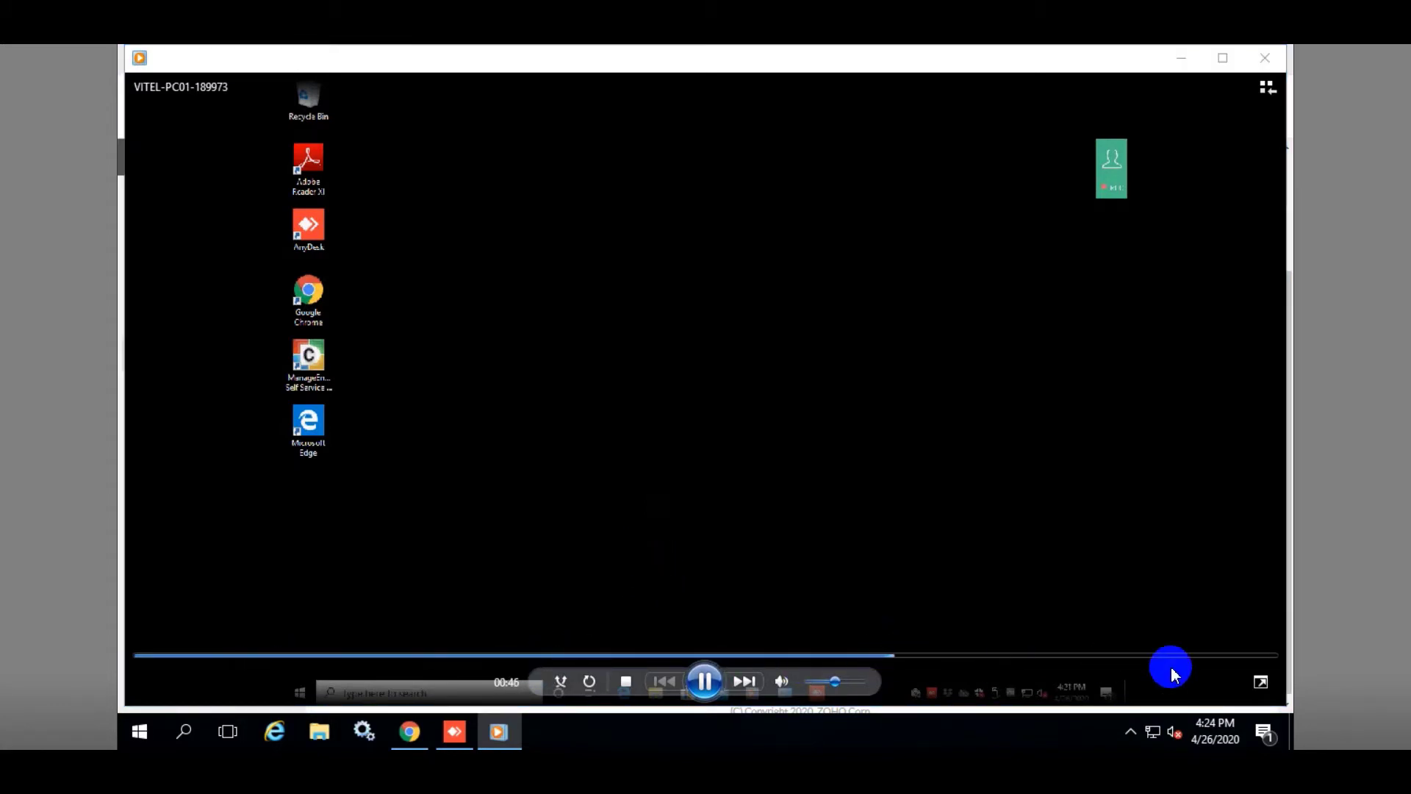
click(1216, 657)
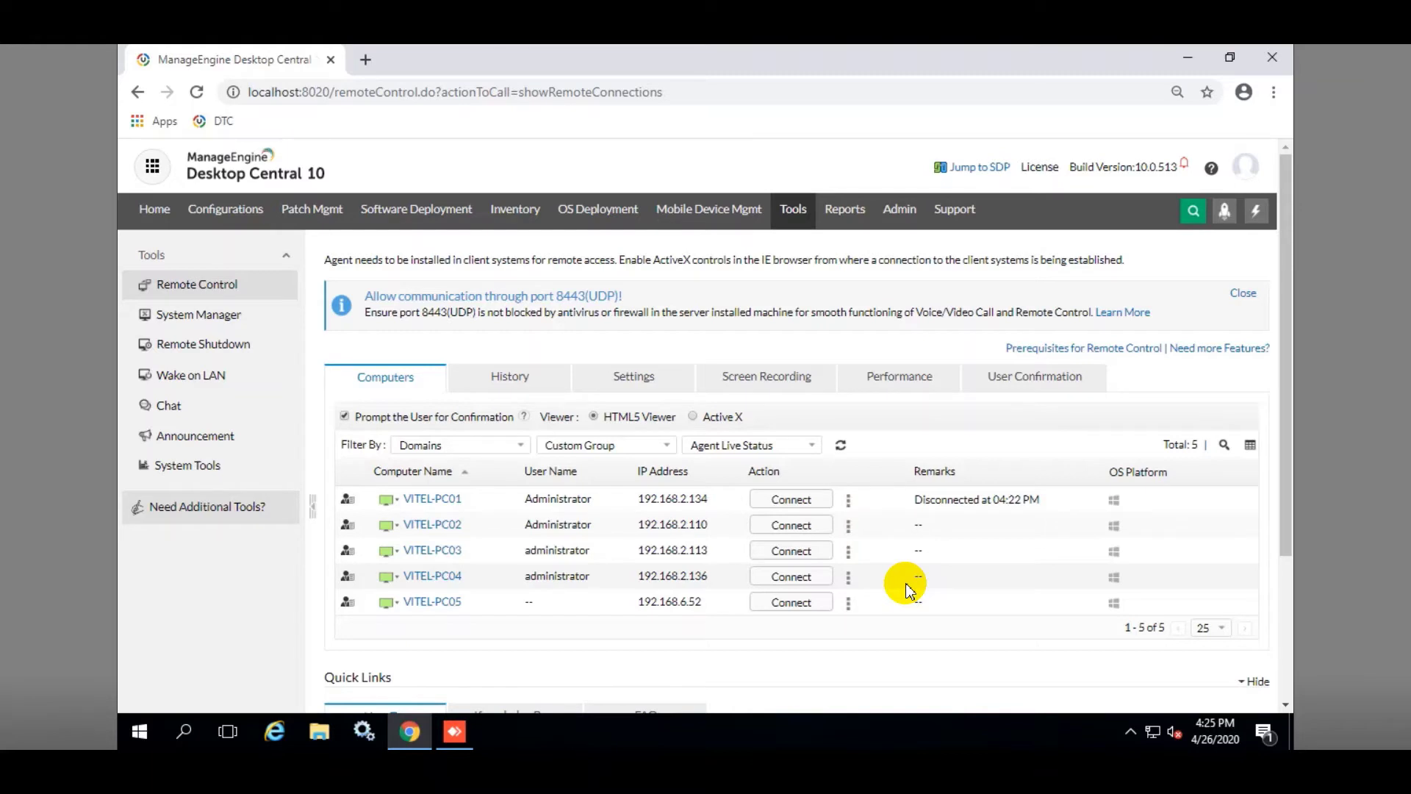
- Open the Task Manager of VITEL-PC02 through System Manager
click(800, 211)
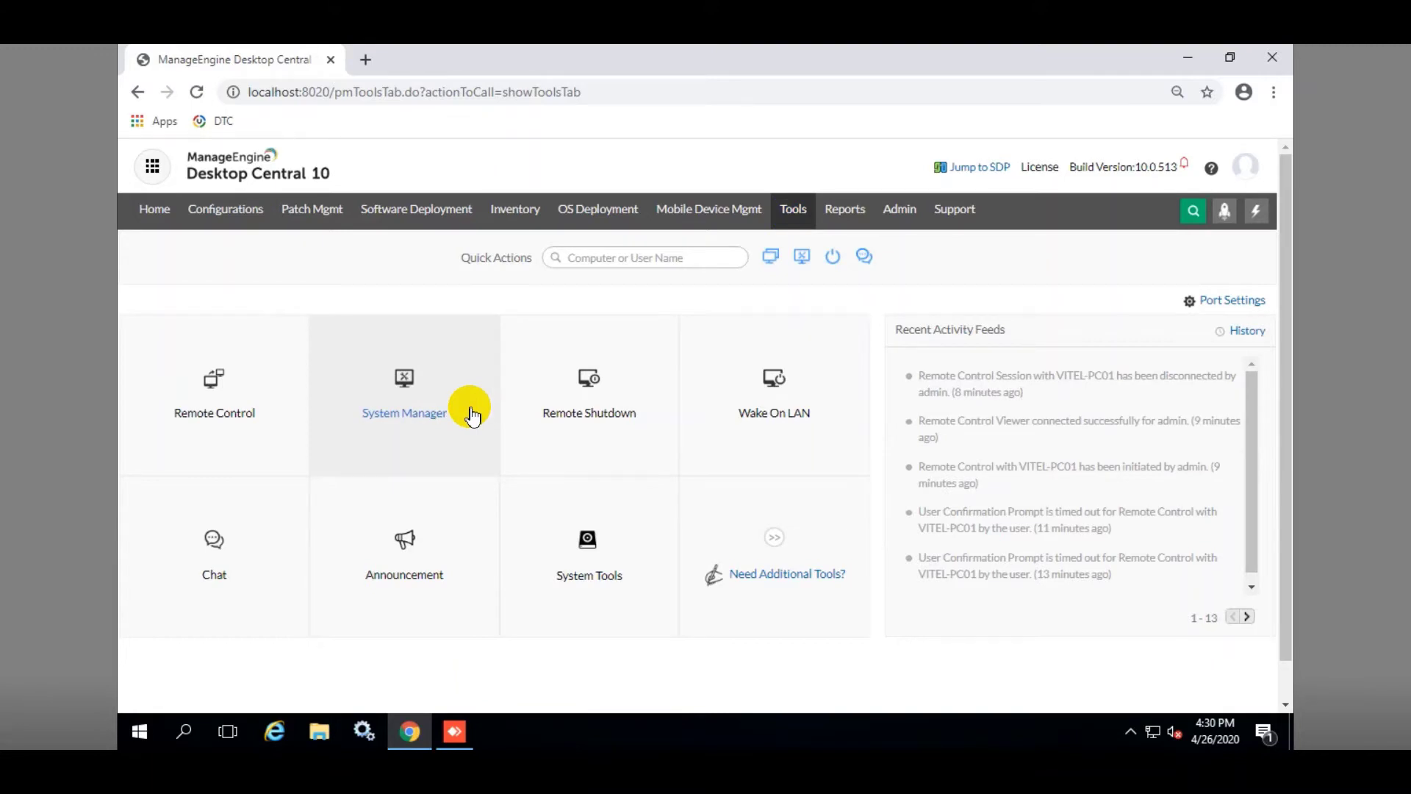
click(427, 405)
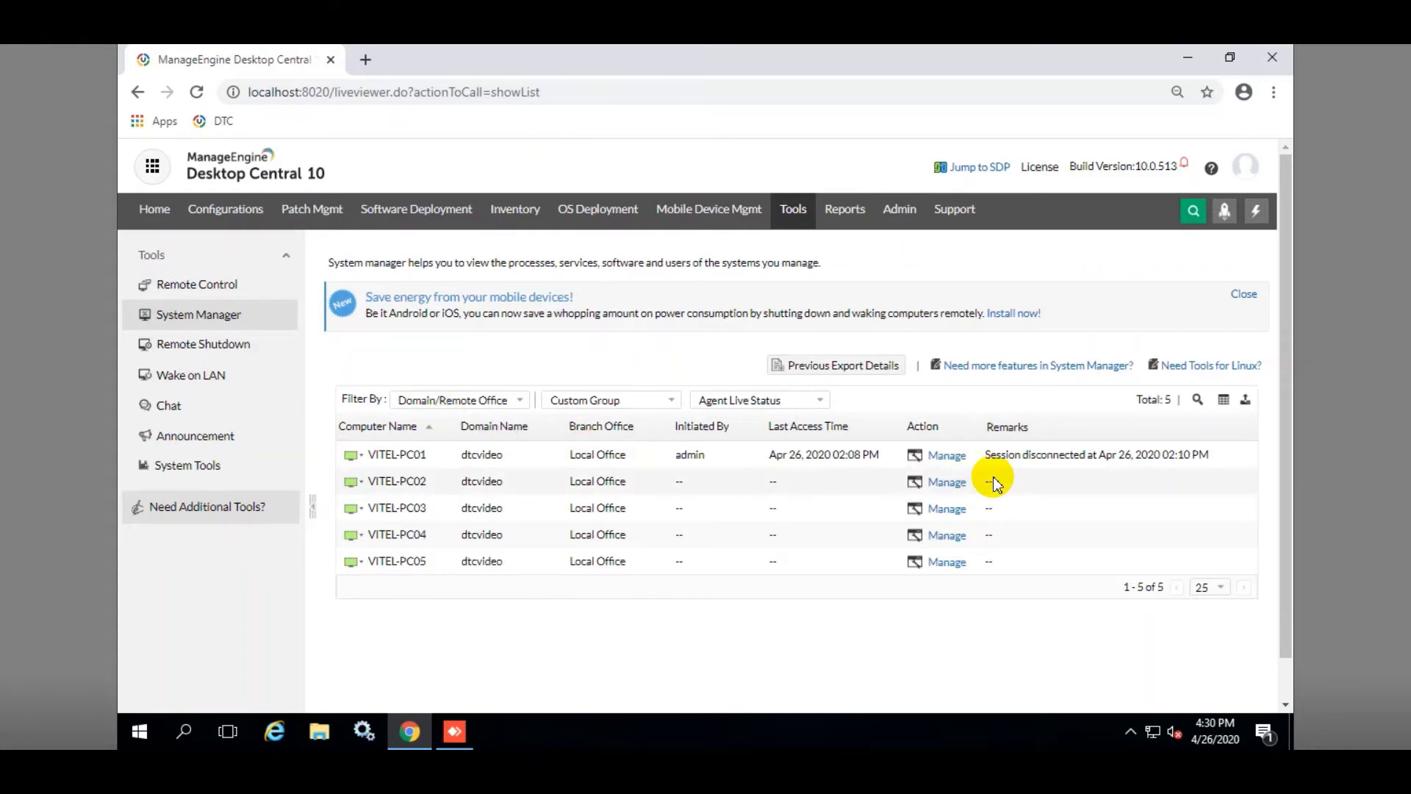
click(949, 485)
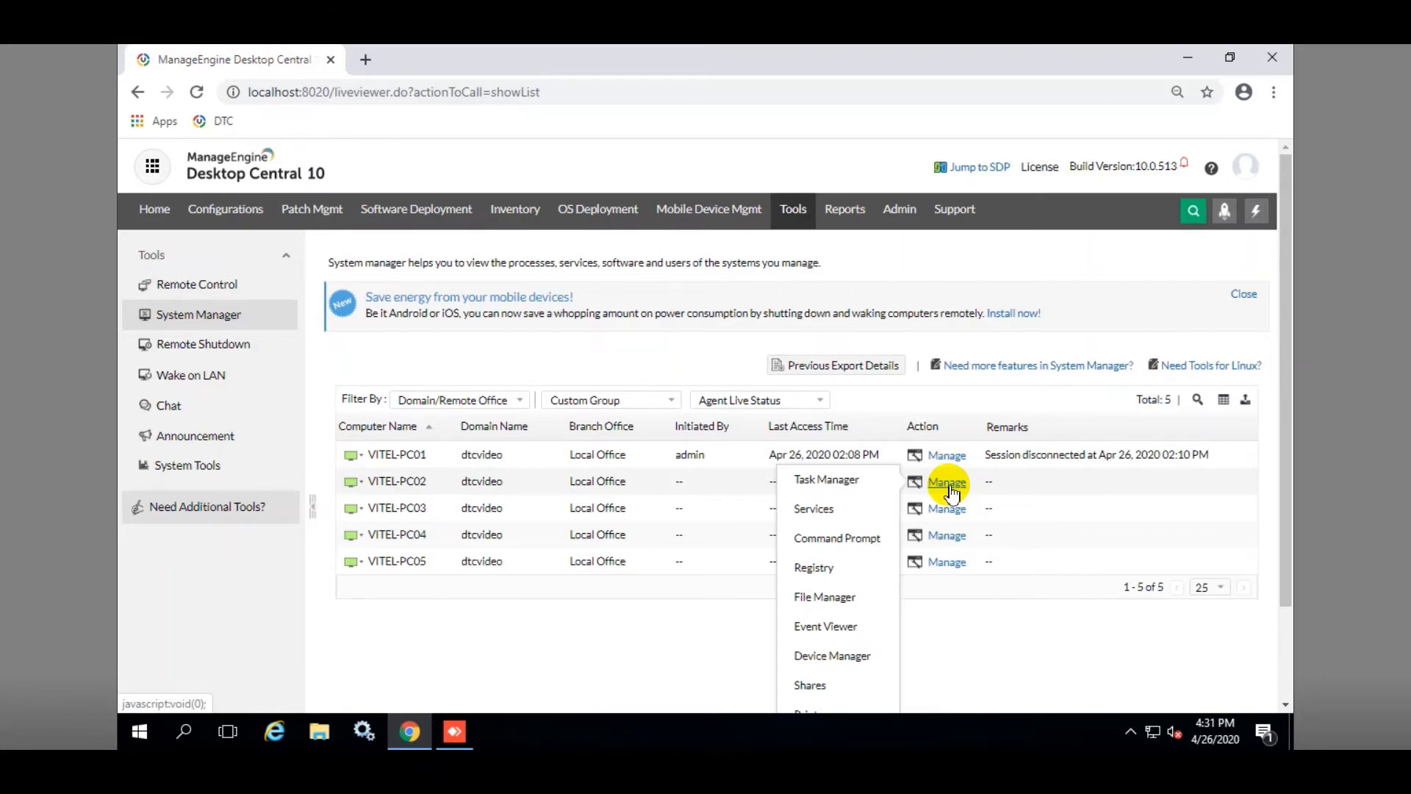
click(854, 487)
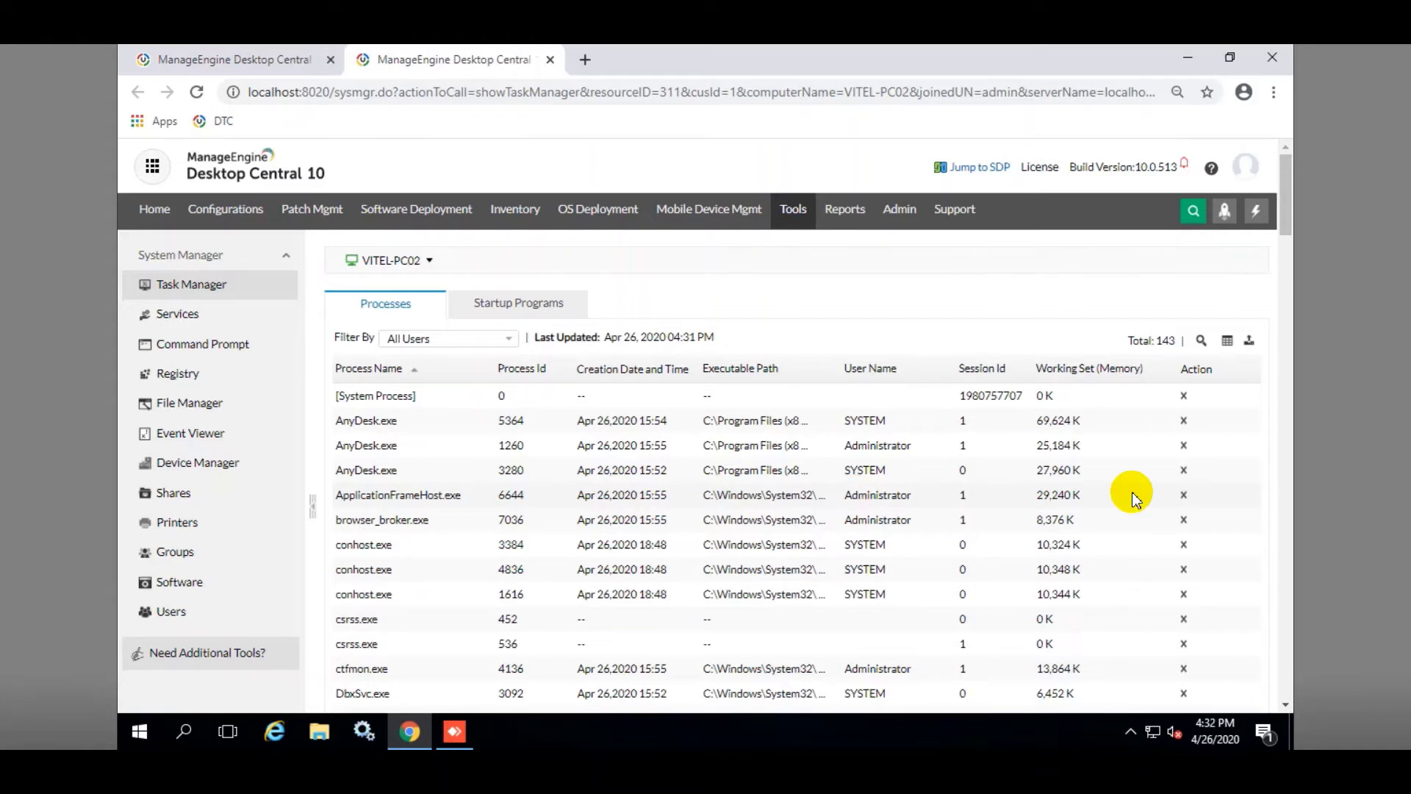
- Kill the Dropbox.exe process with ID 1764 on VITEL-PC02 and dismiss the resulting alert
scroll(1132, 499, down, 4)
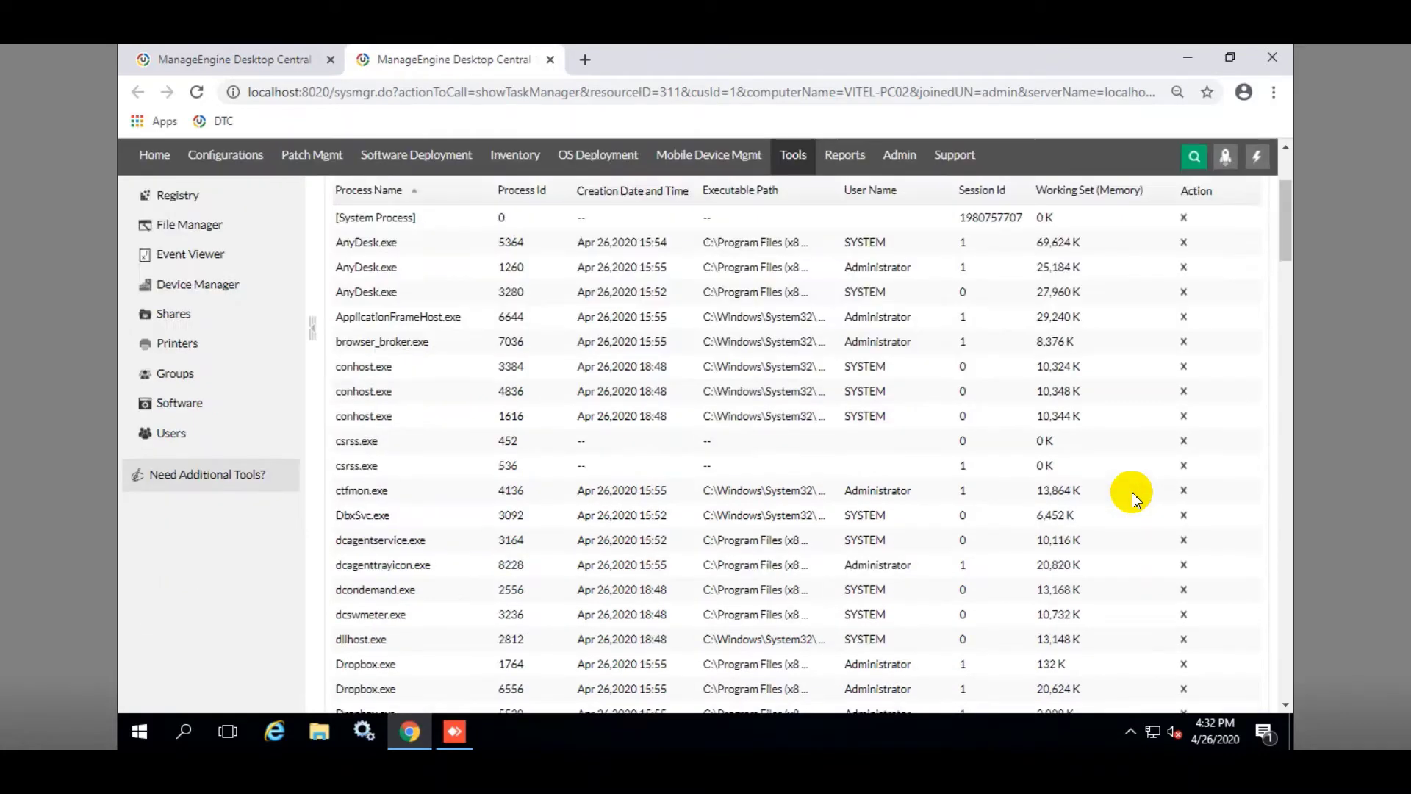
click(1184, 573)
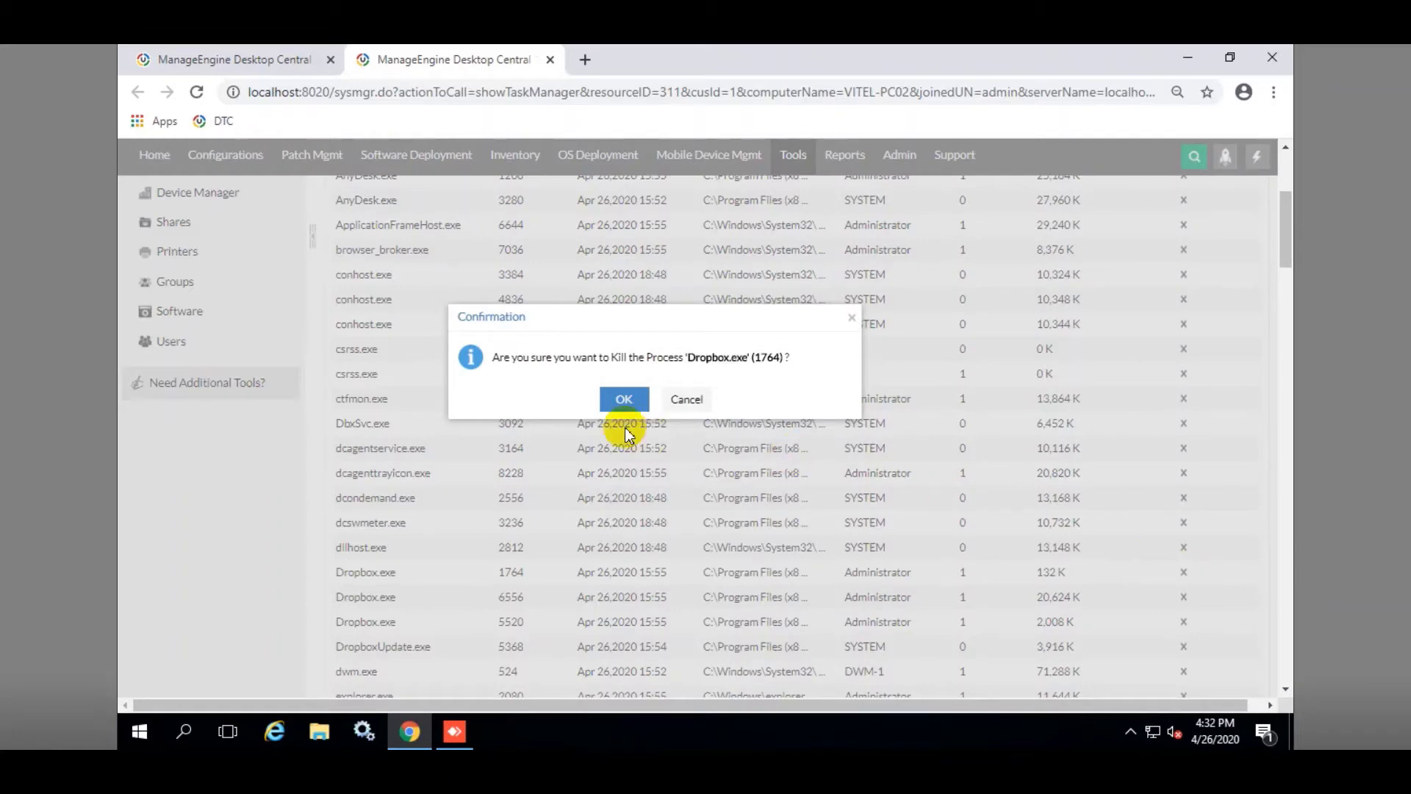
click(621, 401)
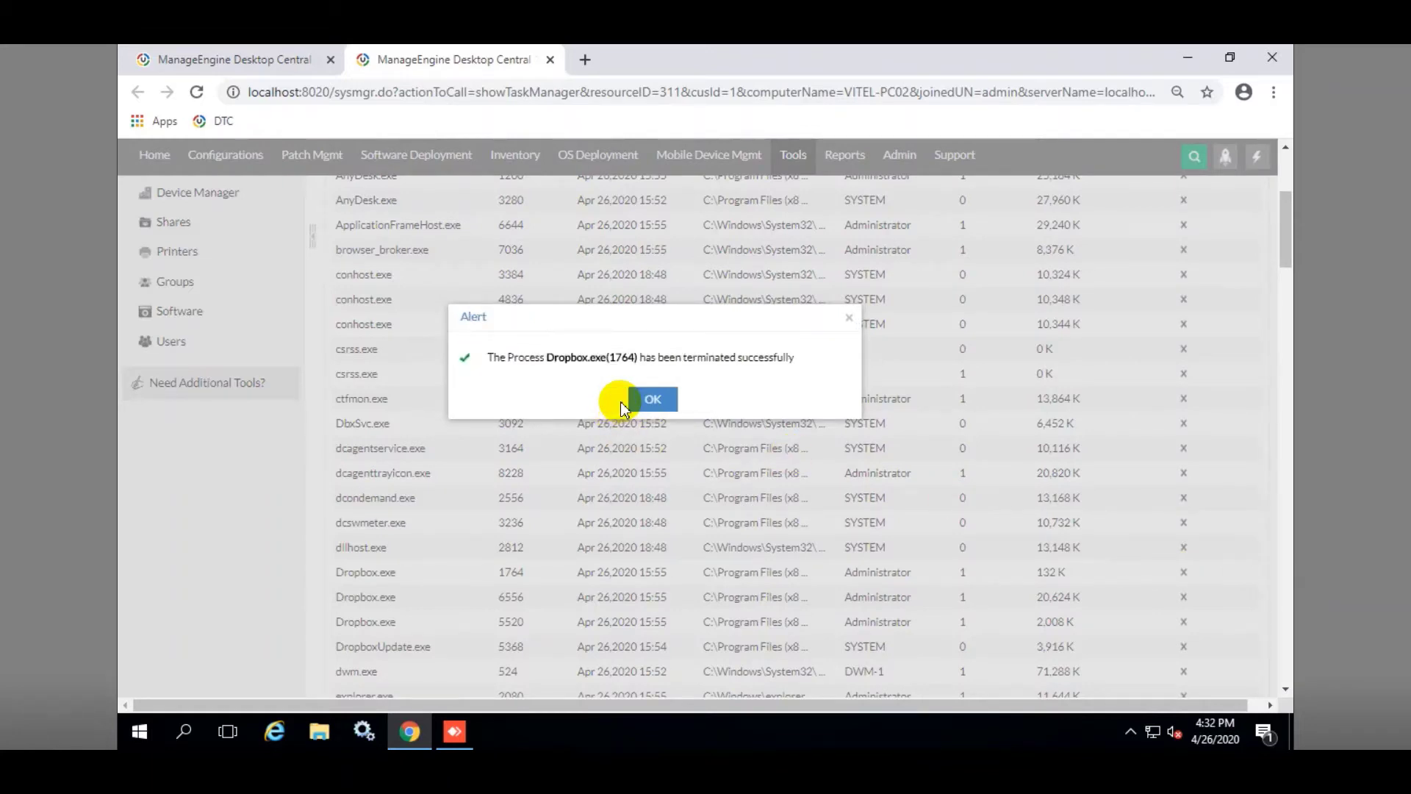
click(646, 399)
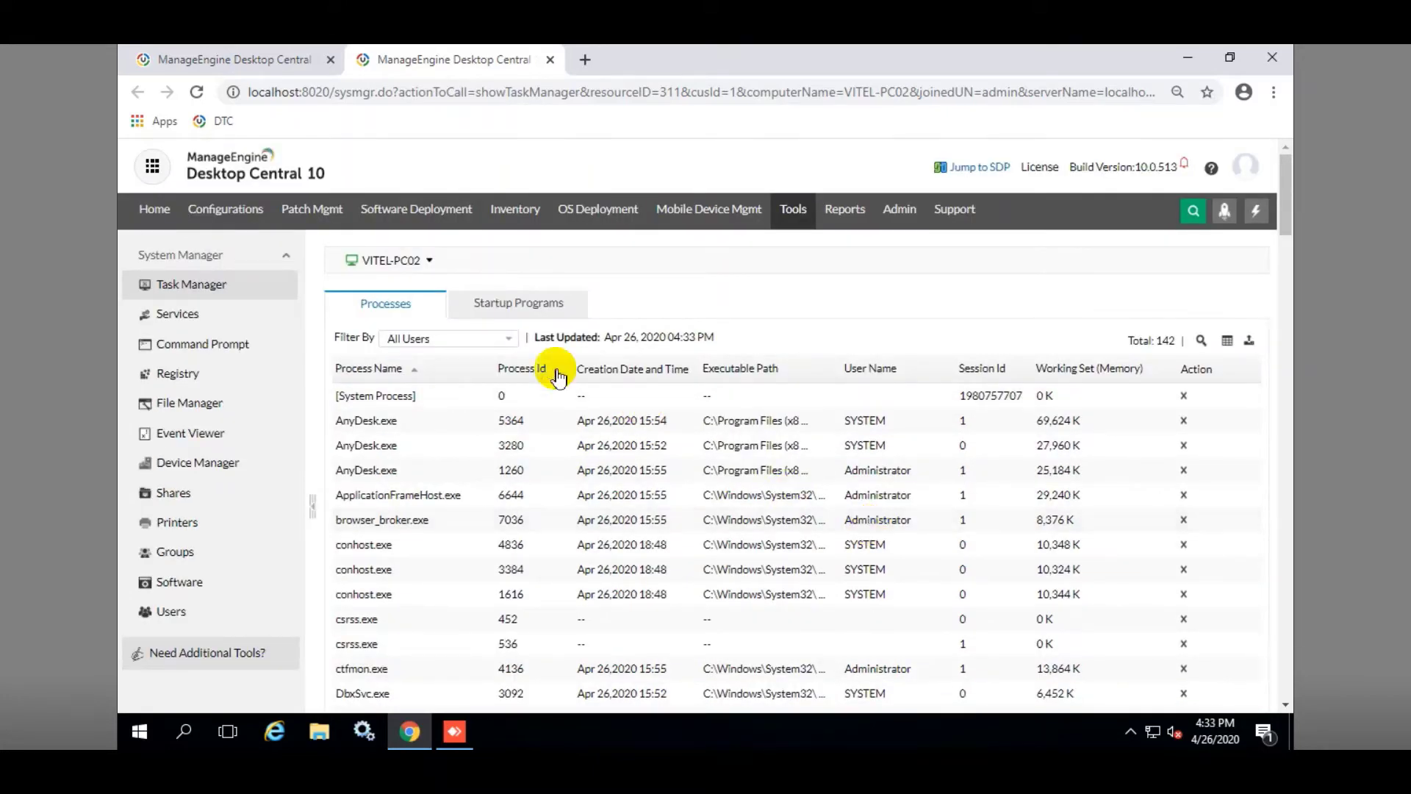
- View the startup programs of VITEL-PC02 and the status options offered for AnyDesk
click(556, 311)
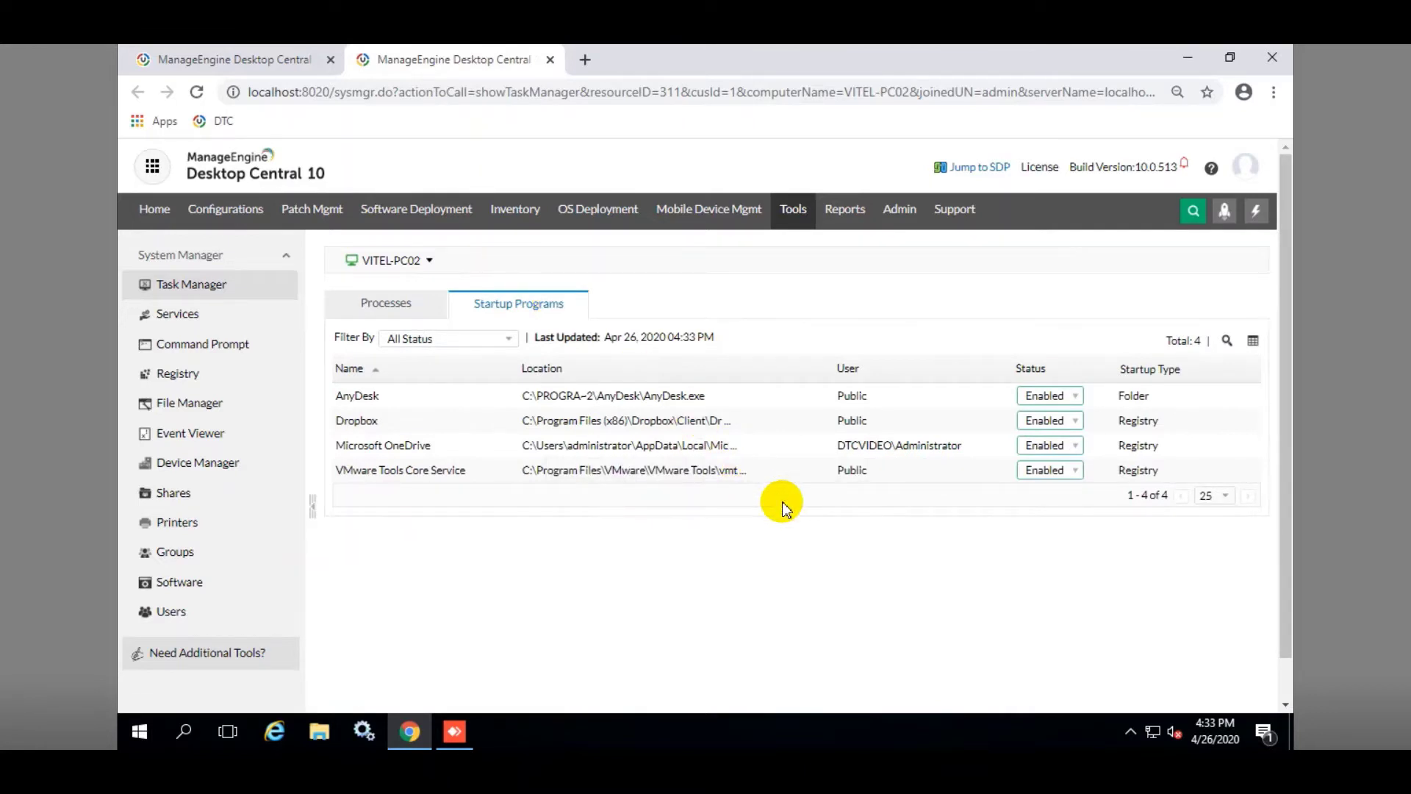
click(1073, 401)
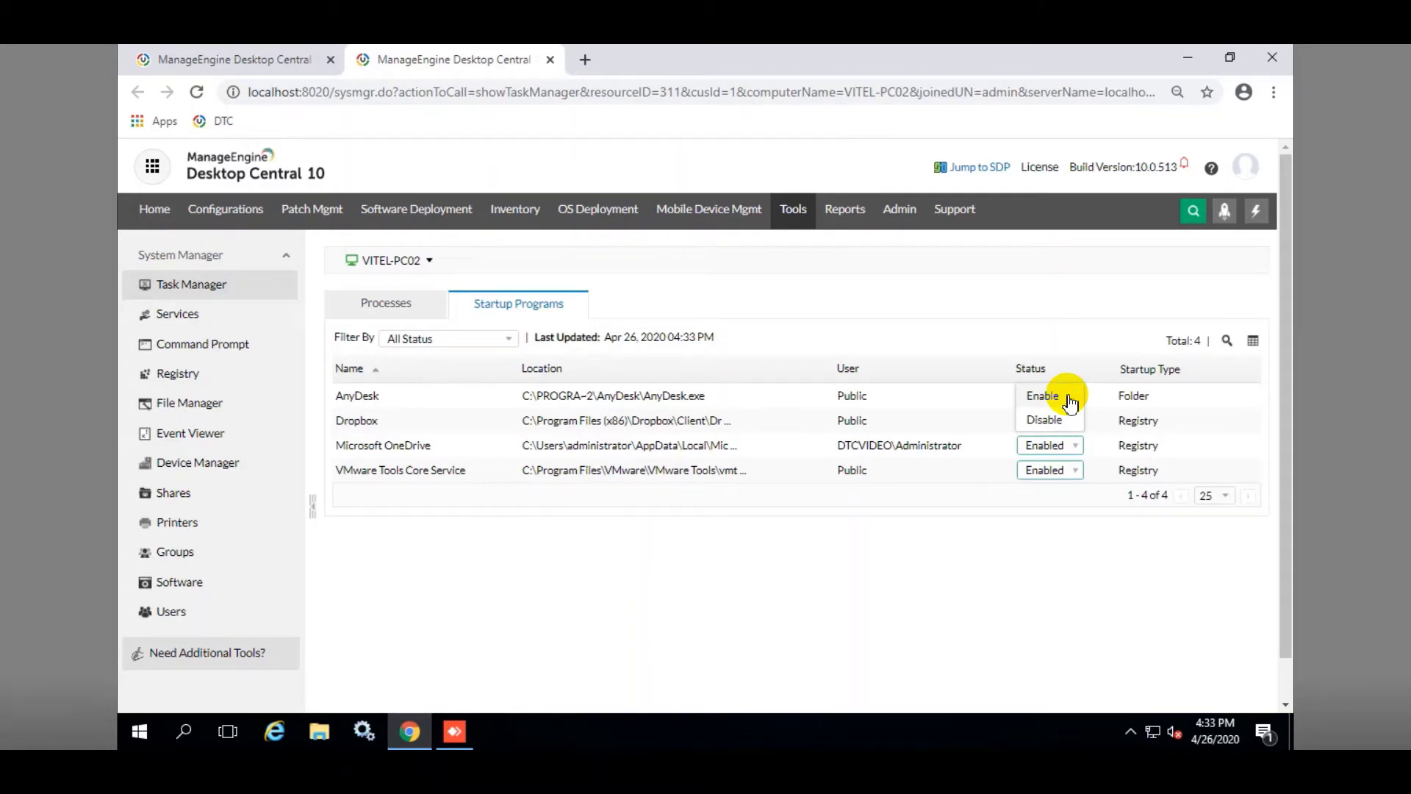
- View the services of VITEL-PC02 and examine the available actions for AnyDesk Service and the Agent Activation Runtime service
click(192, 316)
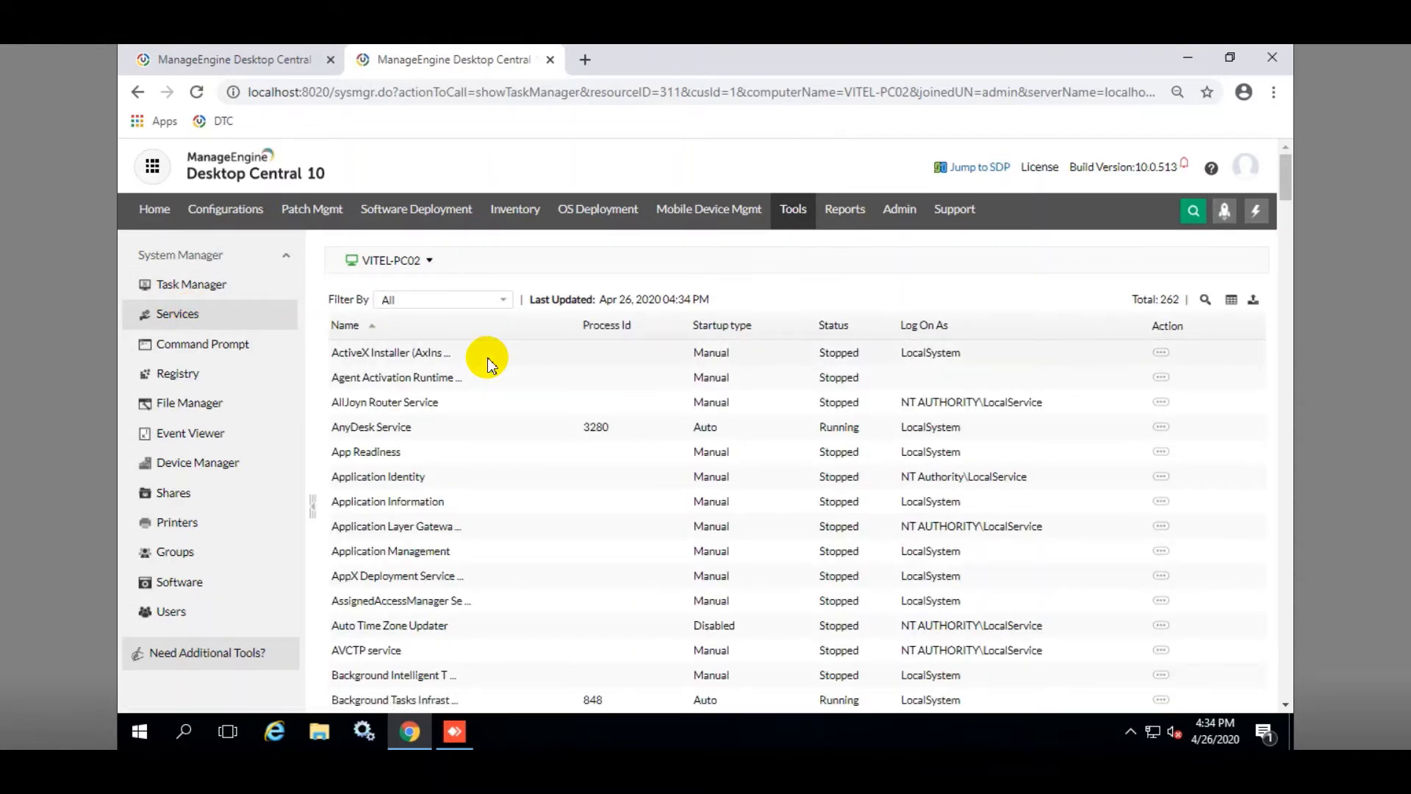
click(1163, 427)
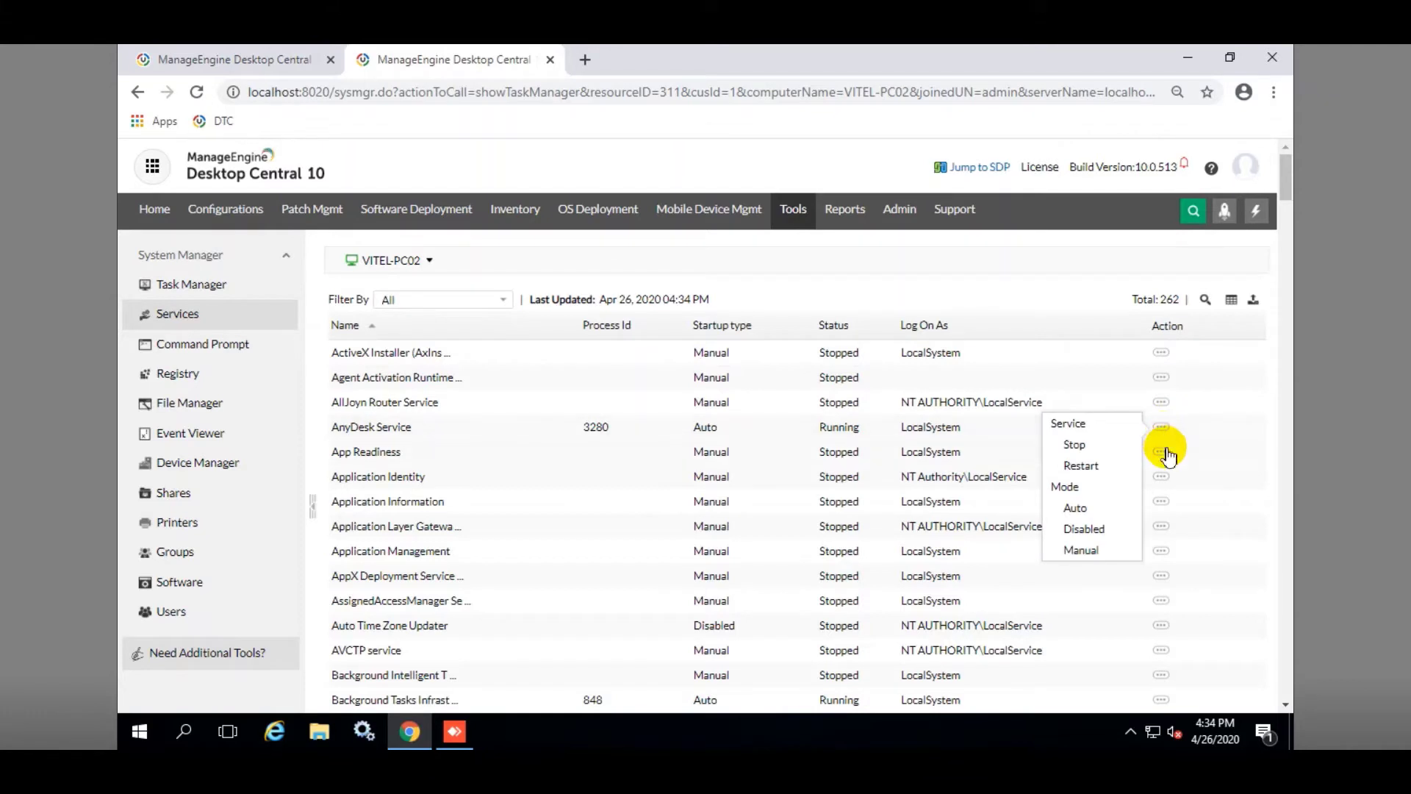
click(1162, 377)
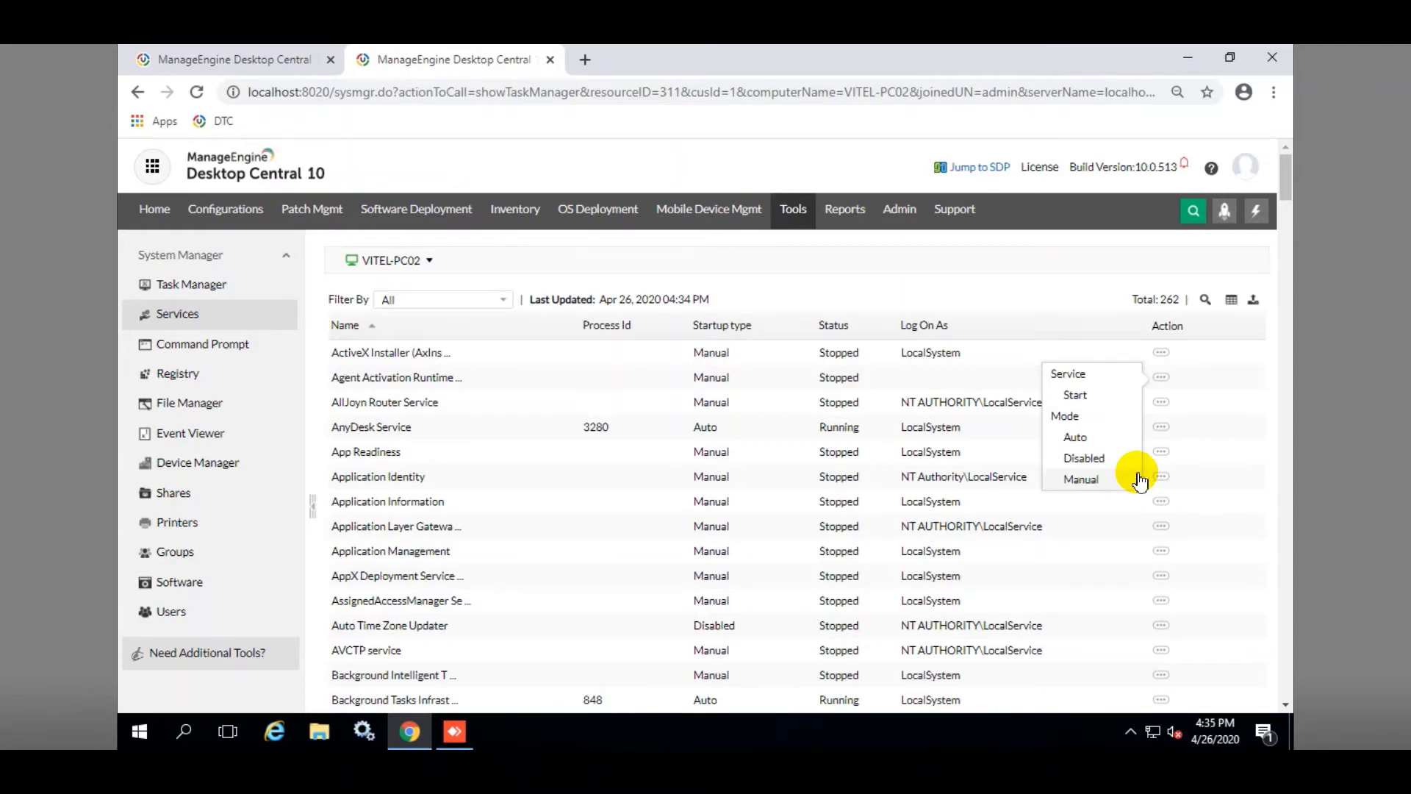
- Run netstat -ano in the remote Command Prompt of VITEL-PC02
click(206, 344)
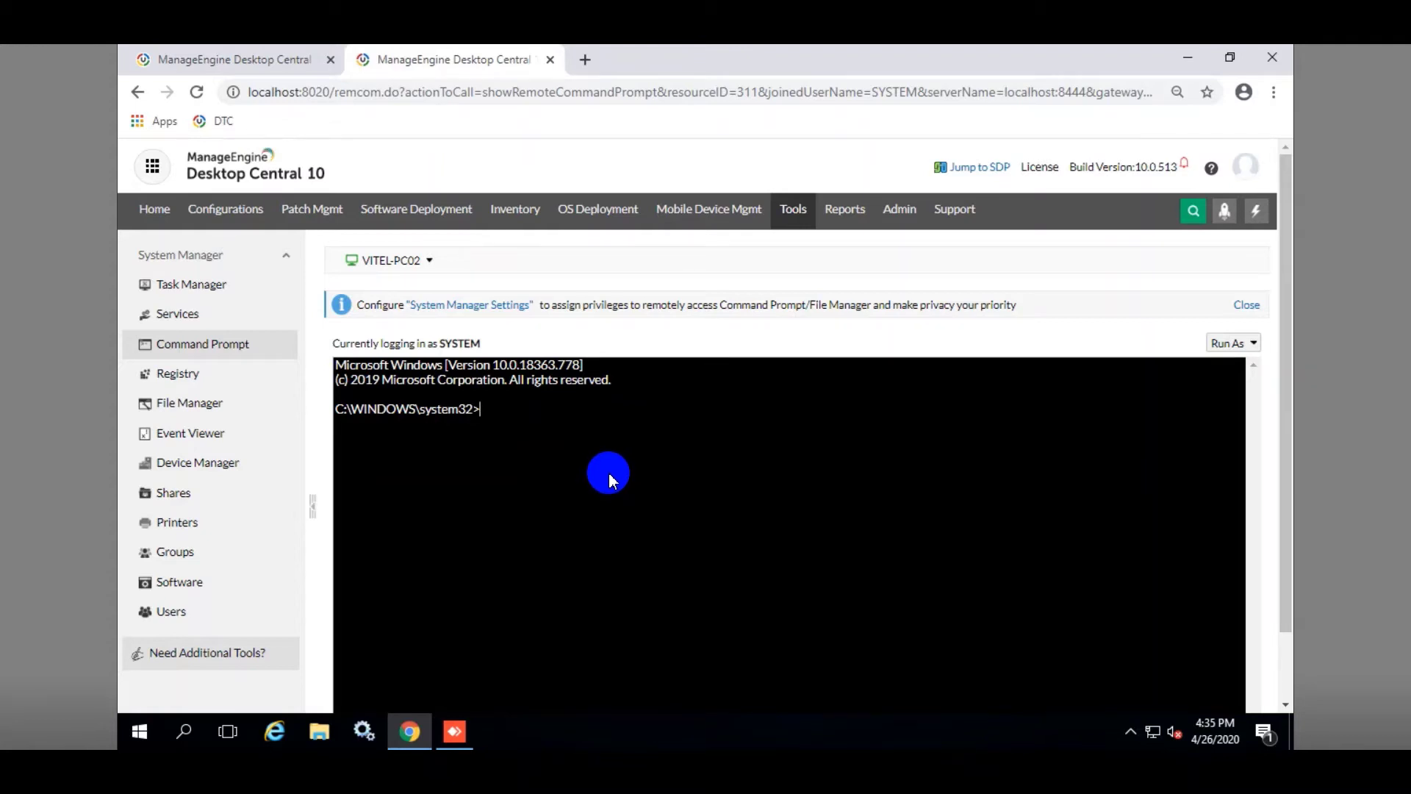
text(netstat )
text(-ano)
key(Return)
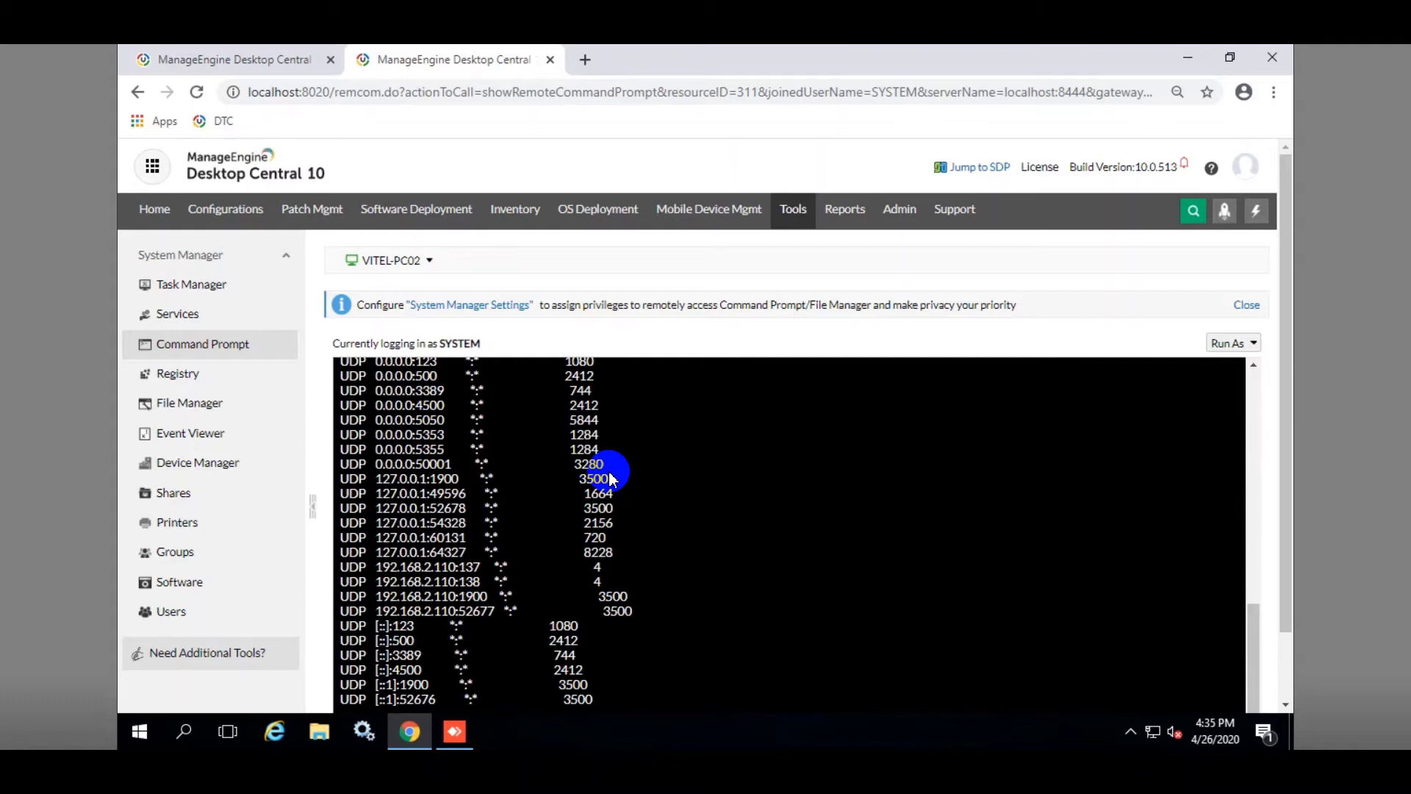
- Open the HKEY_LOCAL_MACHINE root key in the registry of VITEL-PC02 and examine the modify form for its (Default) value, cancelling without changes
click(187, 379)
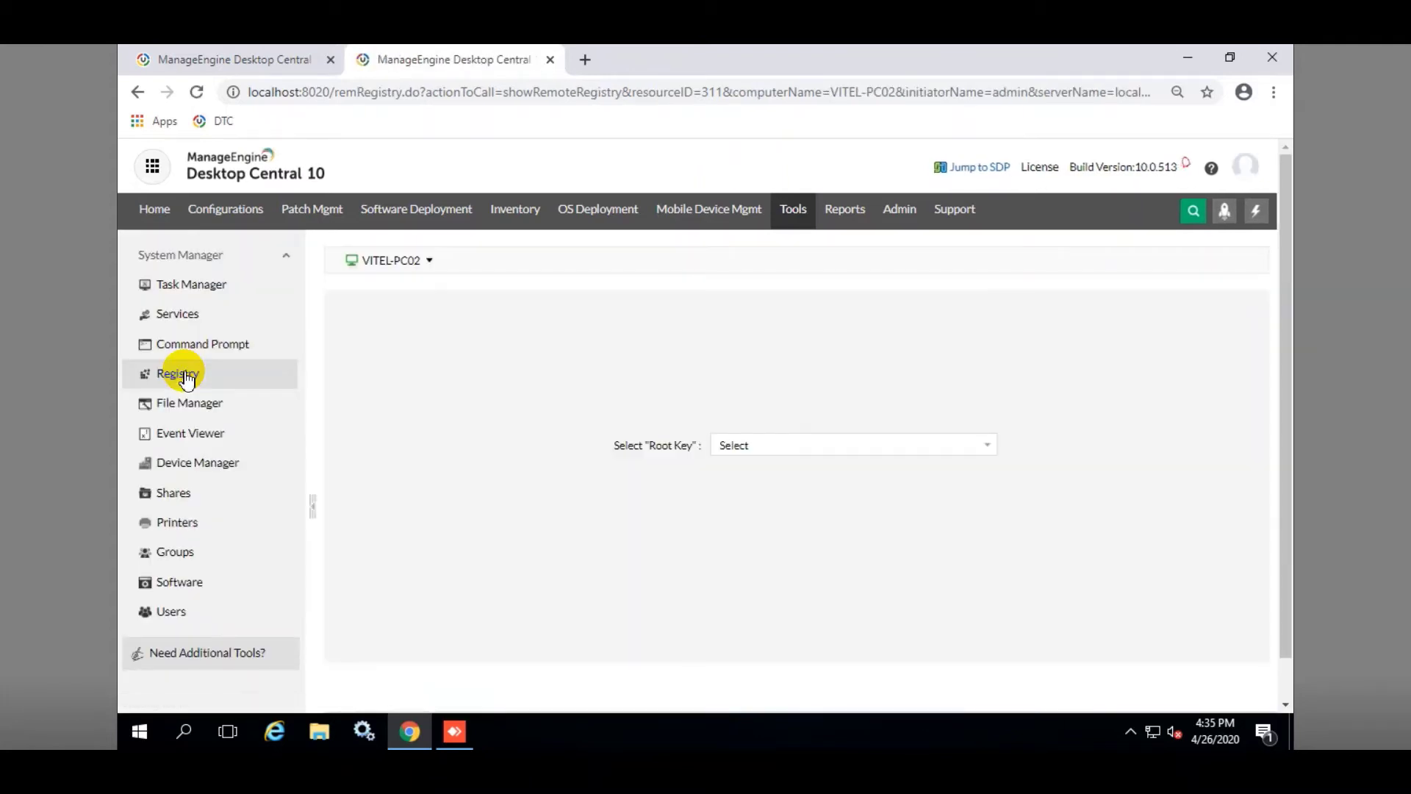
click(989, 450)
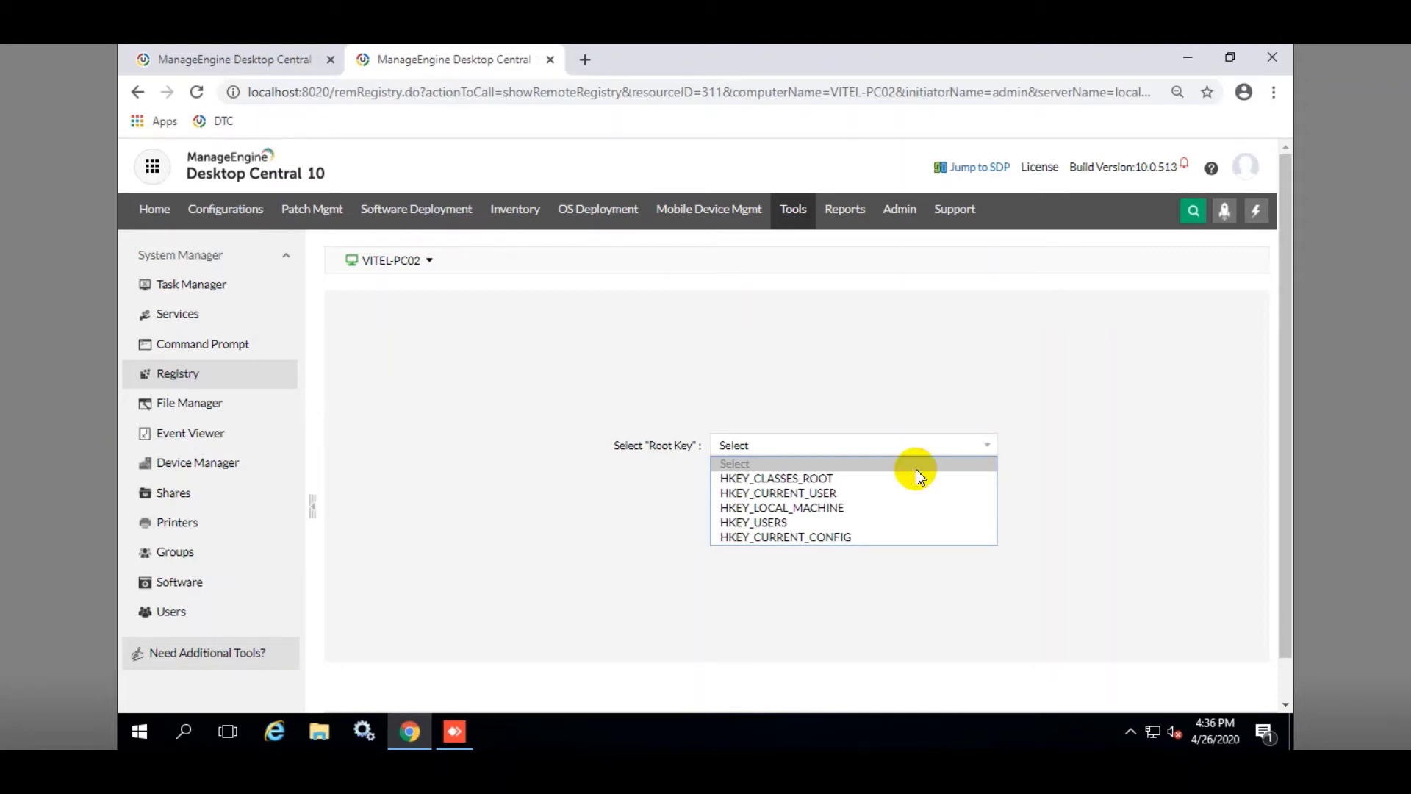
click(837, 506)
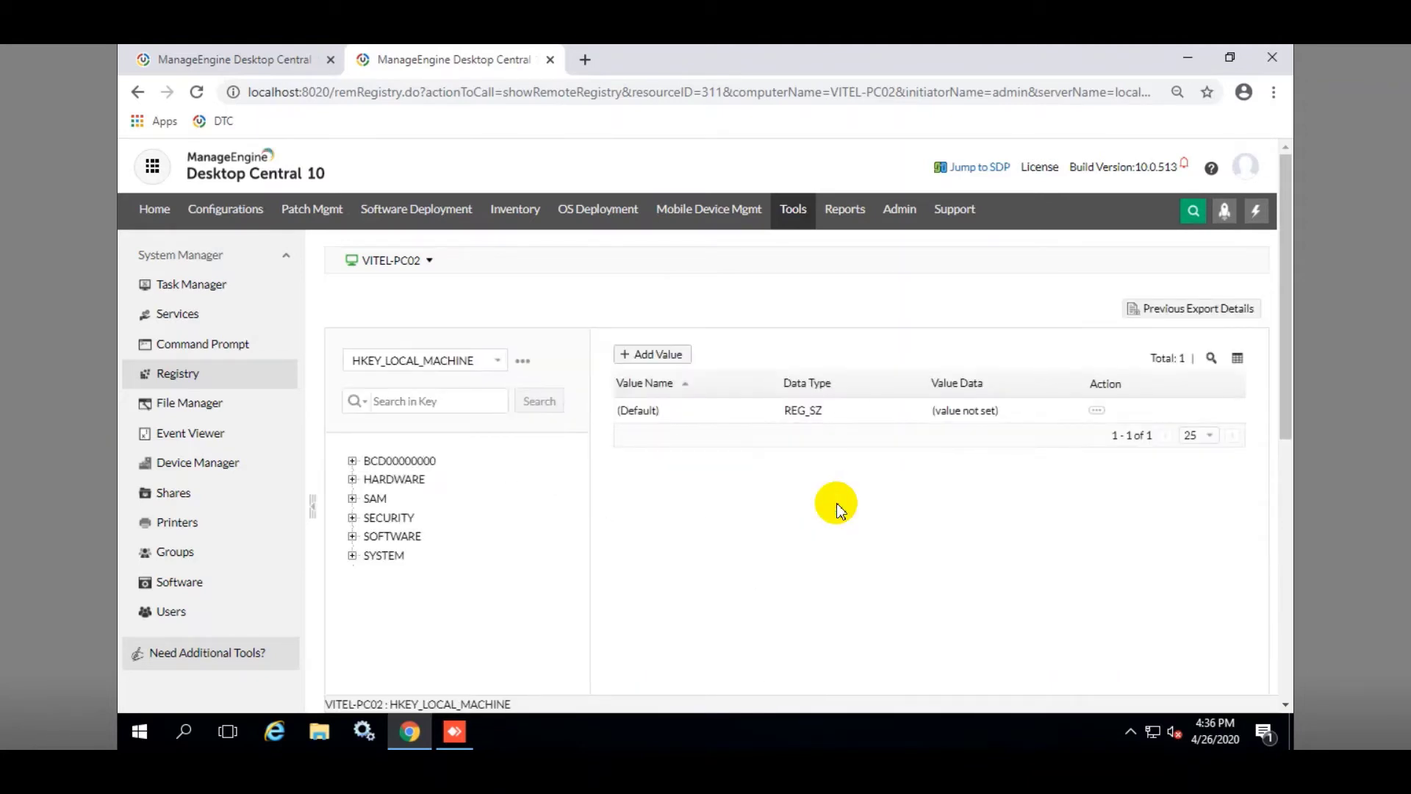
click(1096, 410)
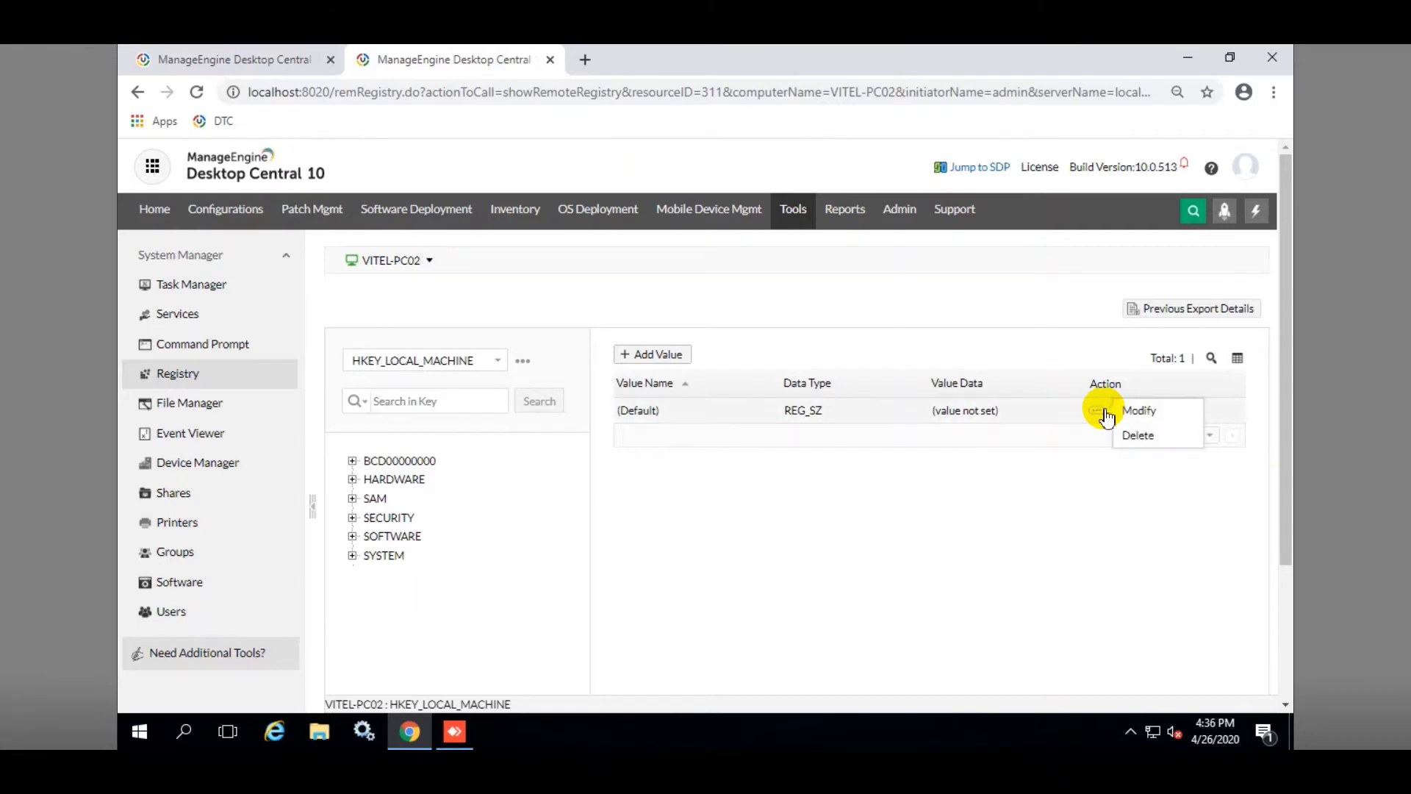
click(1146, 415)
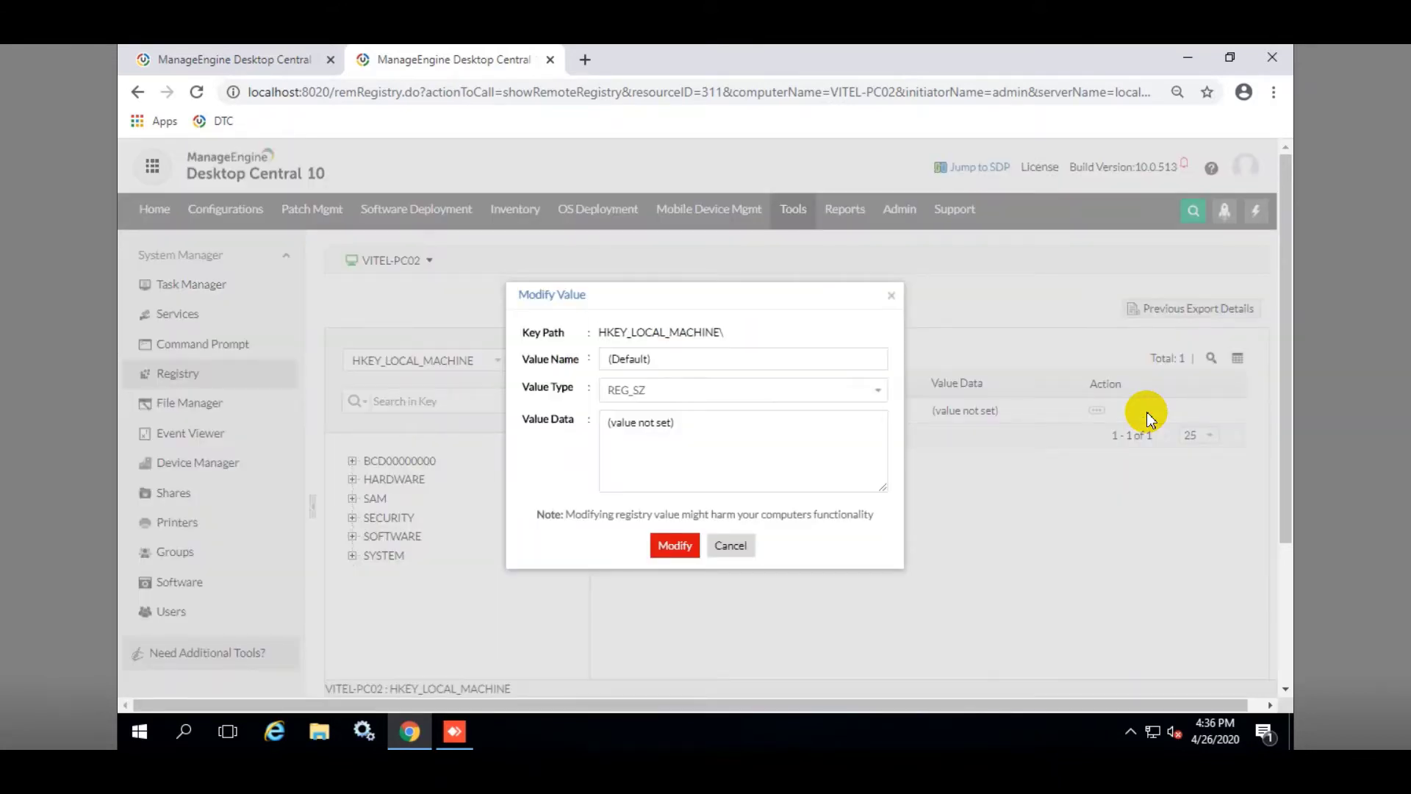
click(738, 548)
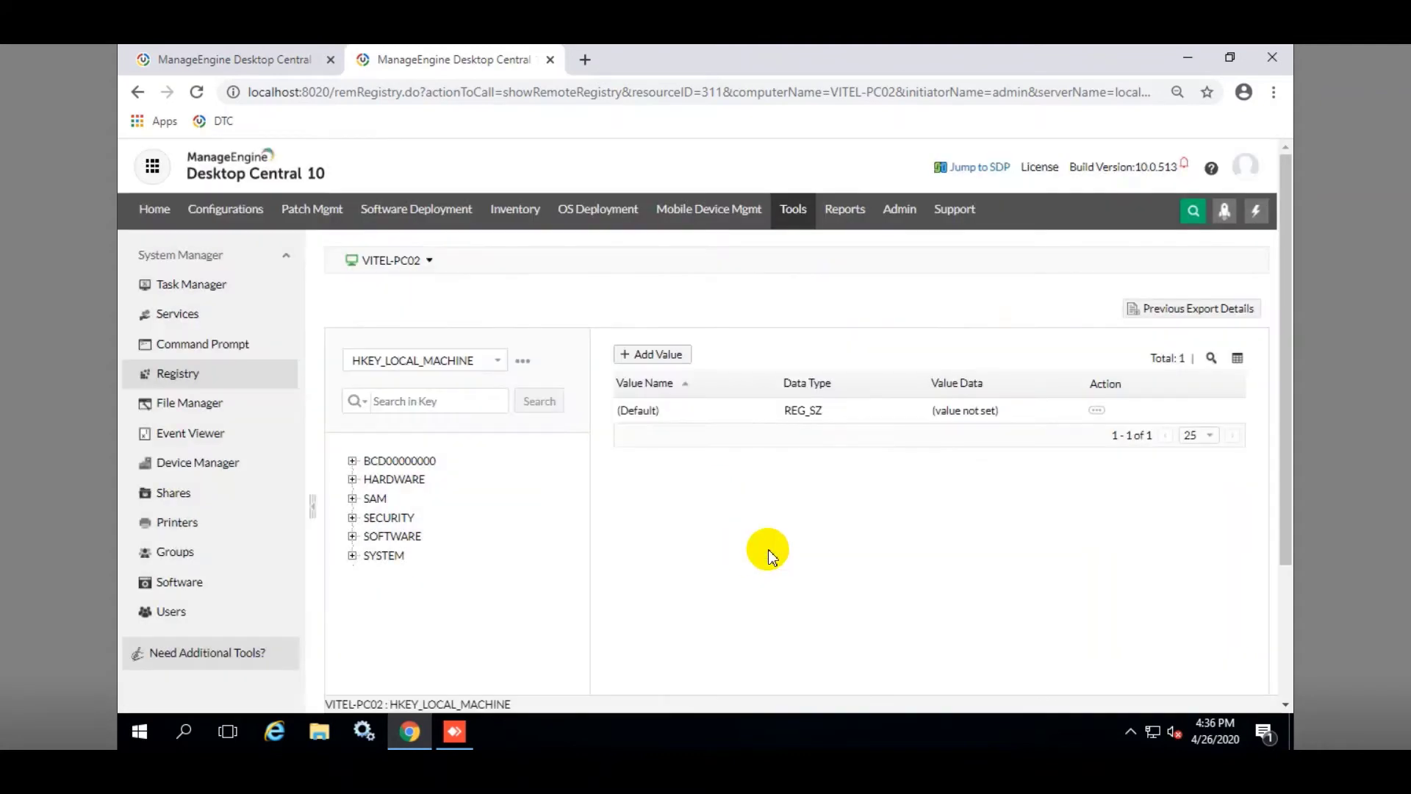
- Browse to the lockscreen folder on Local Disk (C:) of VITEL-PC02 and examine the file actions available for dtclockwallpaper.jpg
click(211, 410)
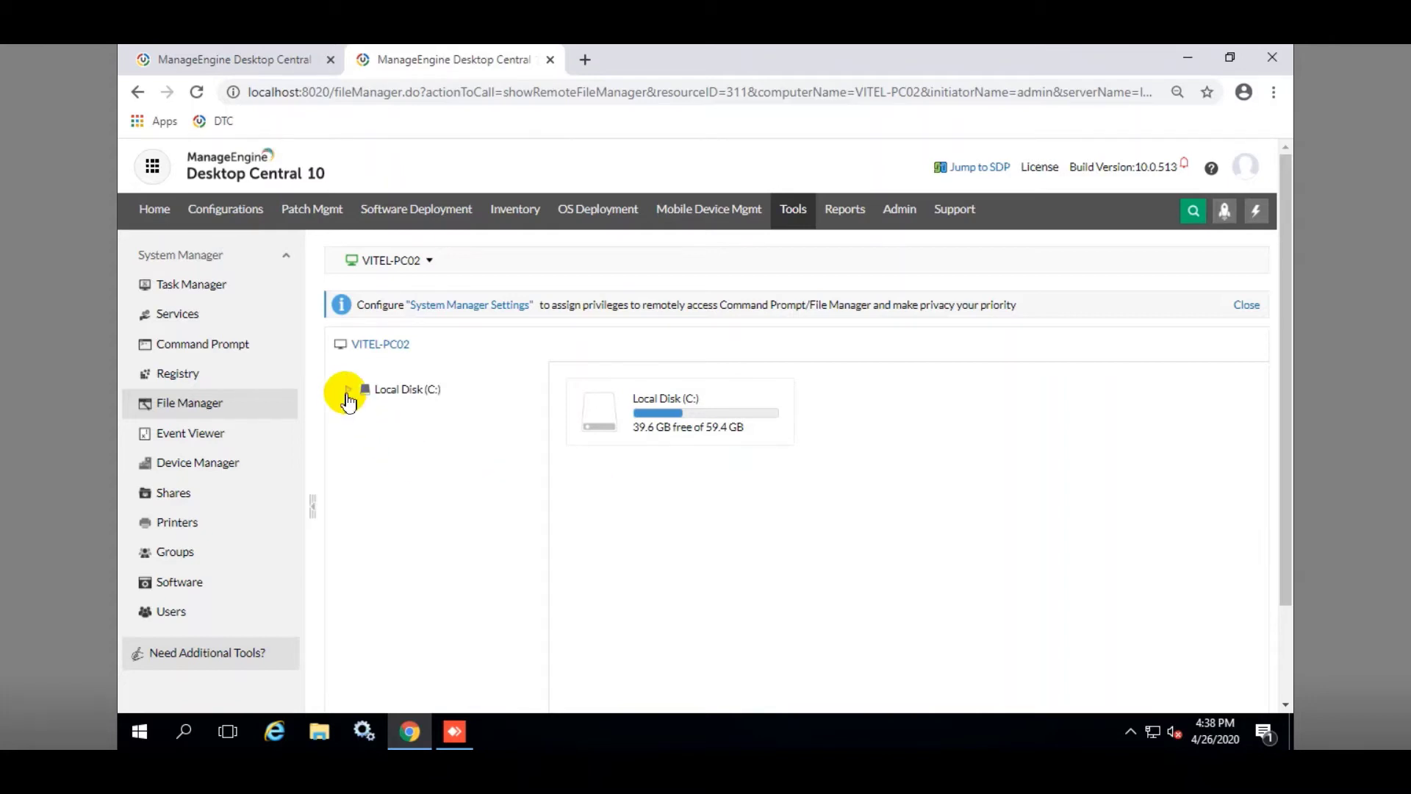
click(348, 389)
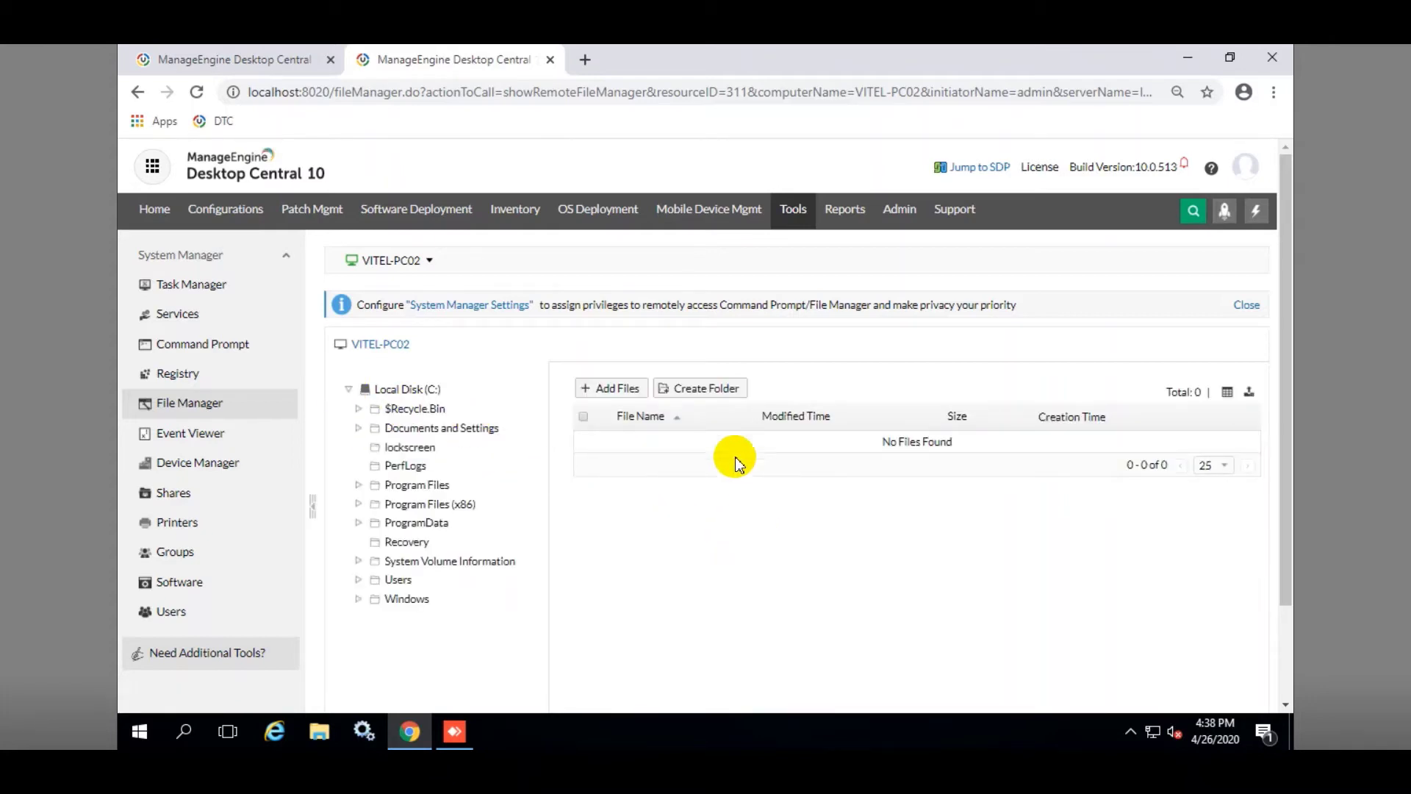
click(410, 447)
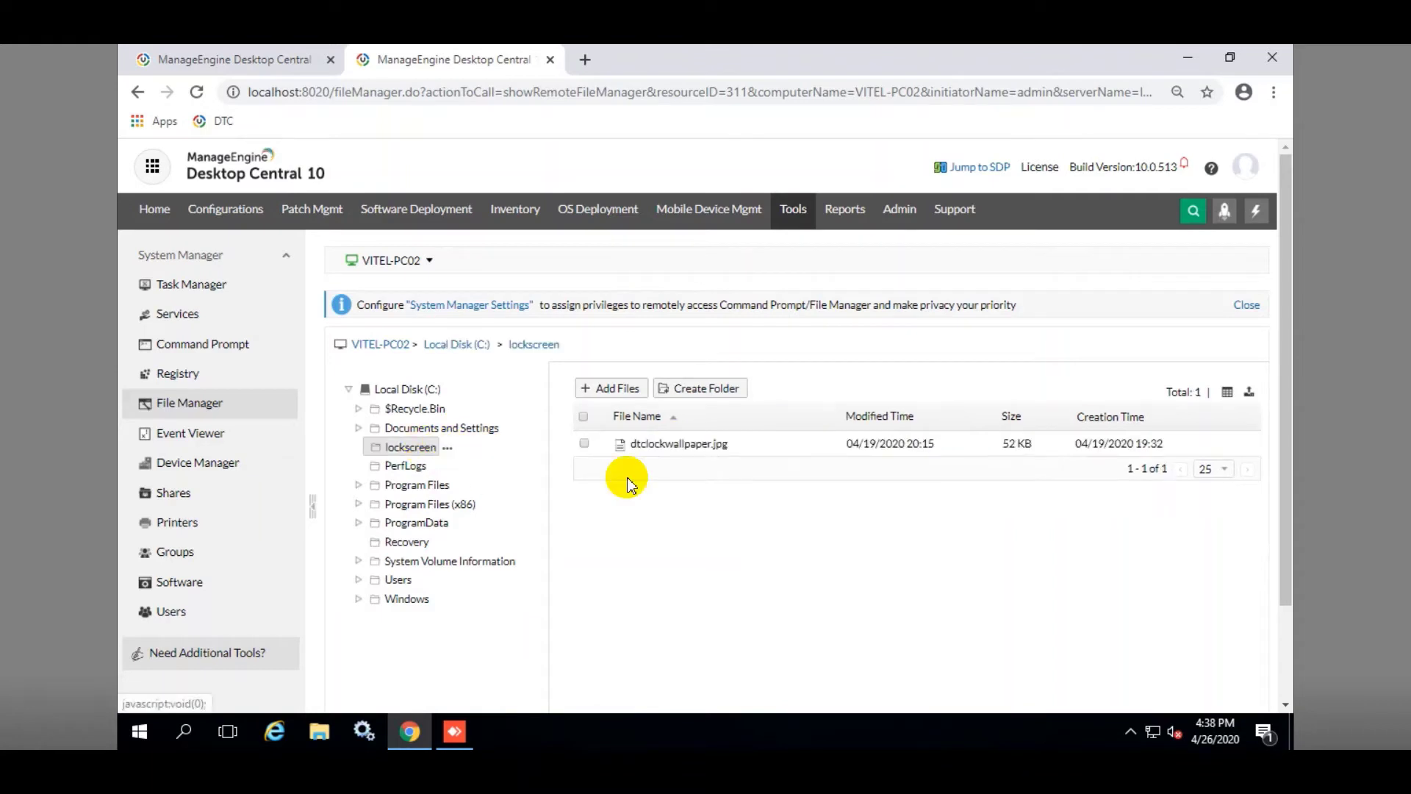
click(584, 444)
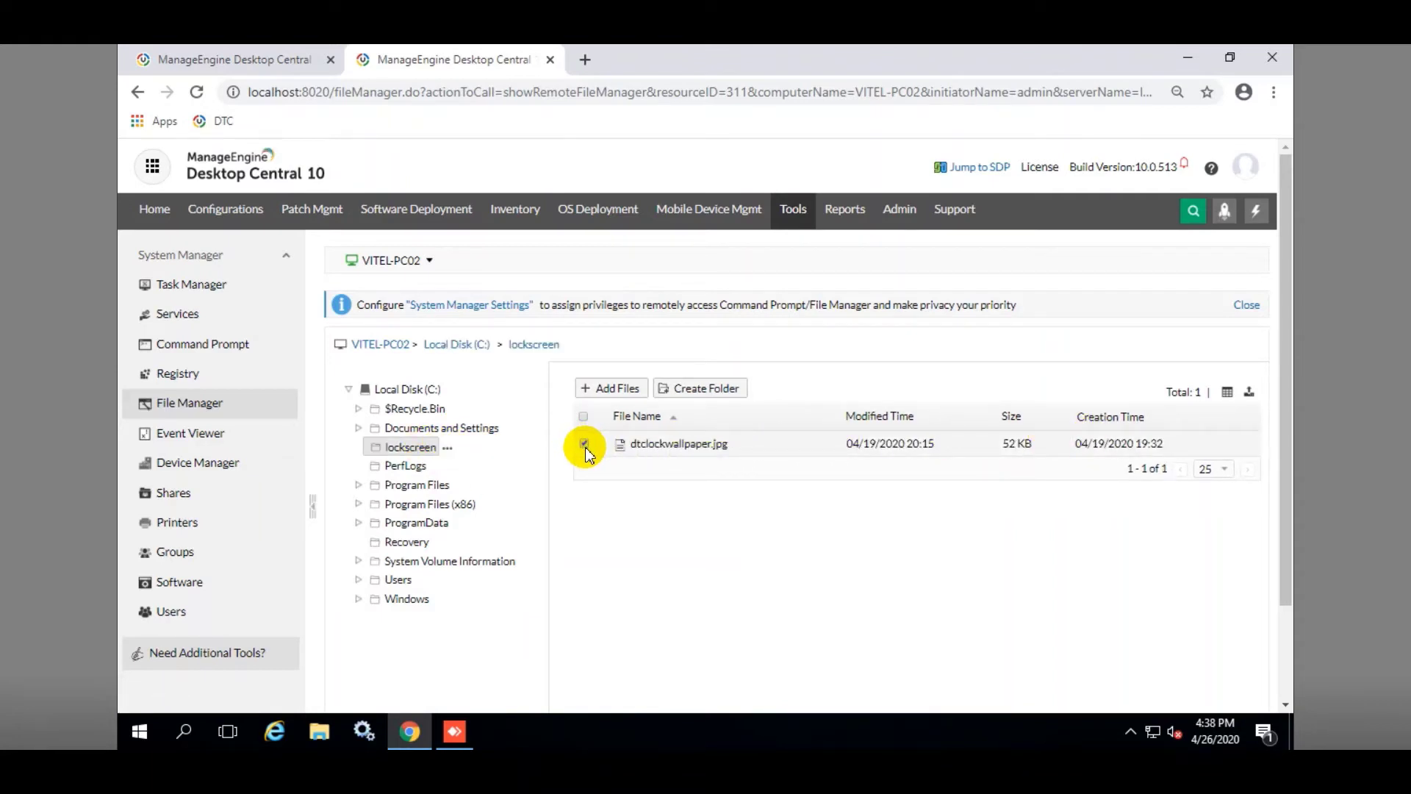
click(739, 444)
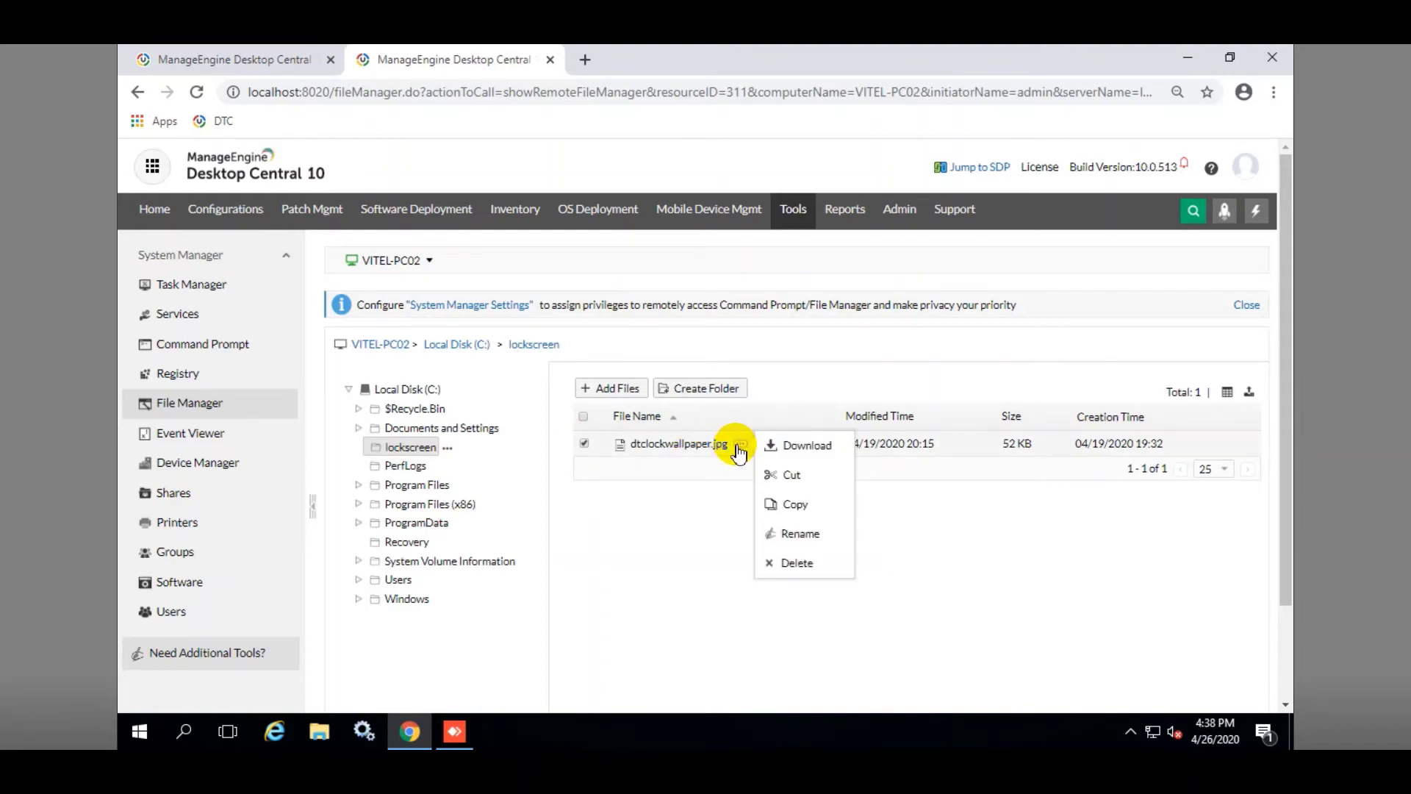
click(838, 569)
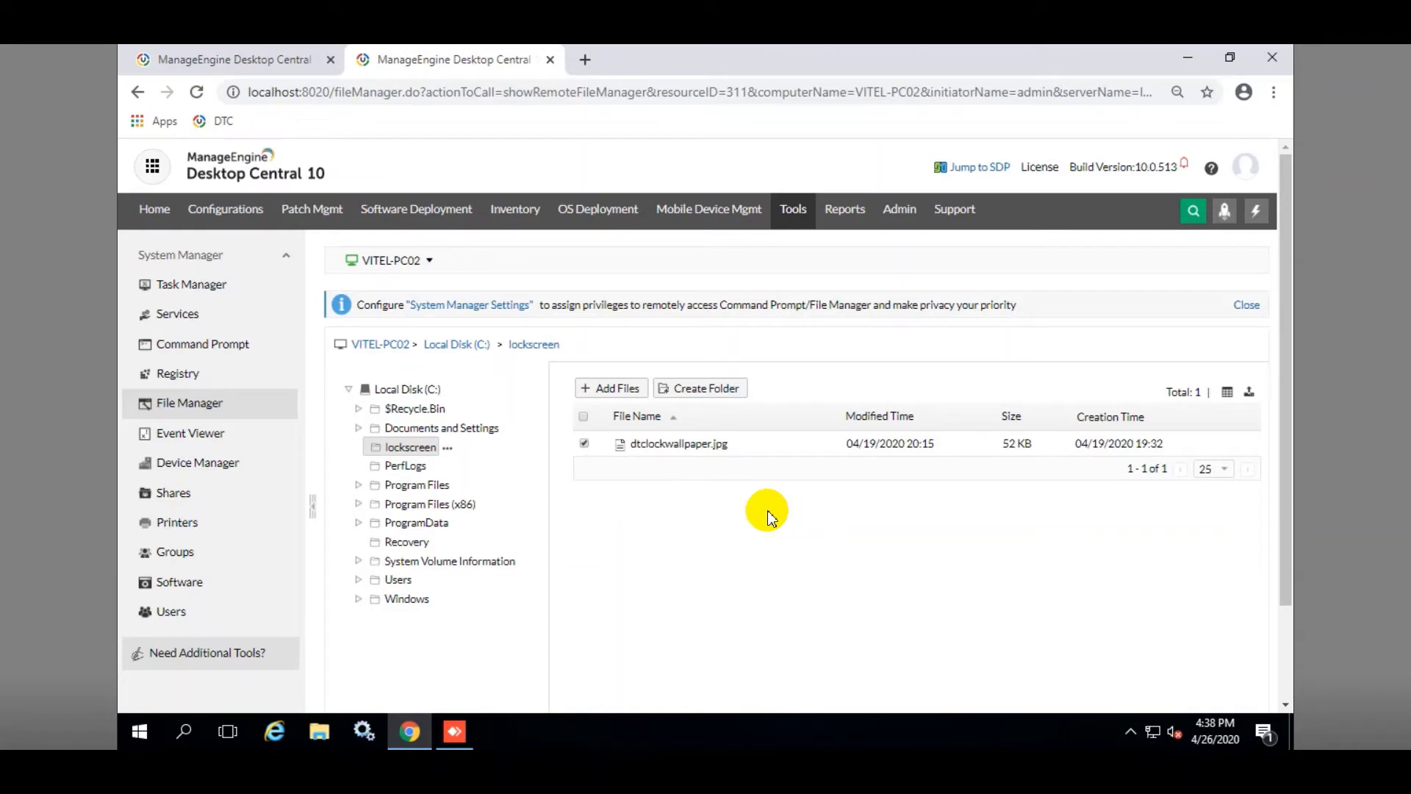
- View the Application event logs of VITEL-PC02 and read the message details of the first ESENT error
click(201, 441)
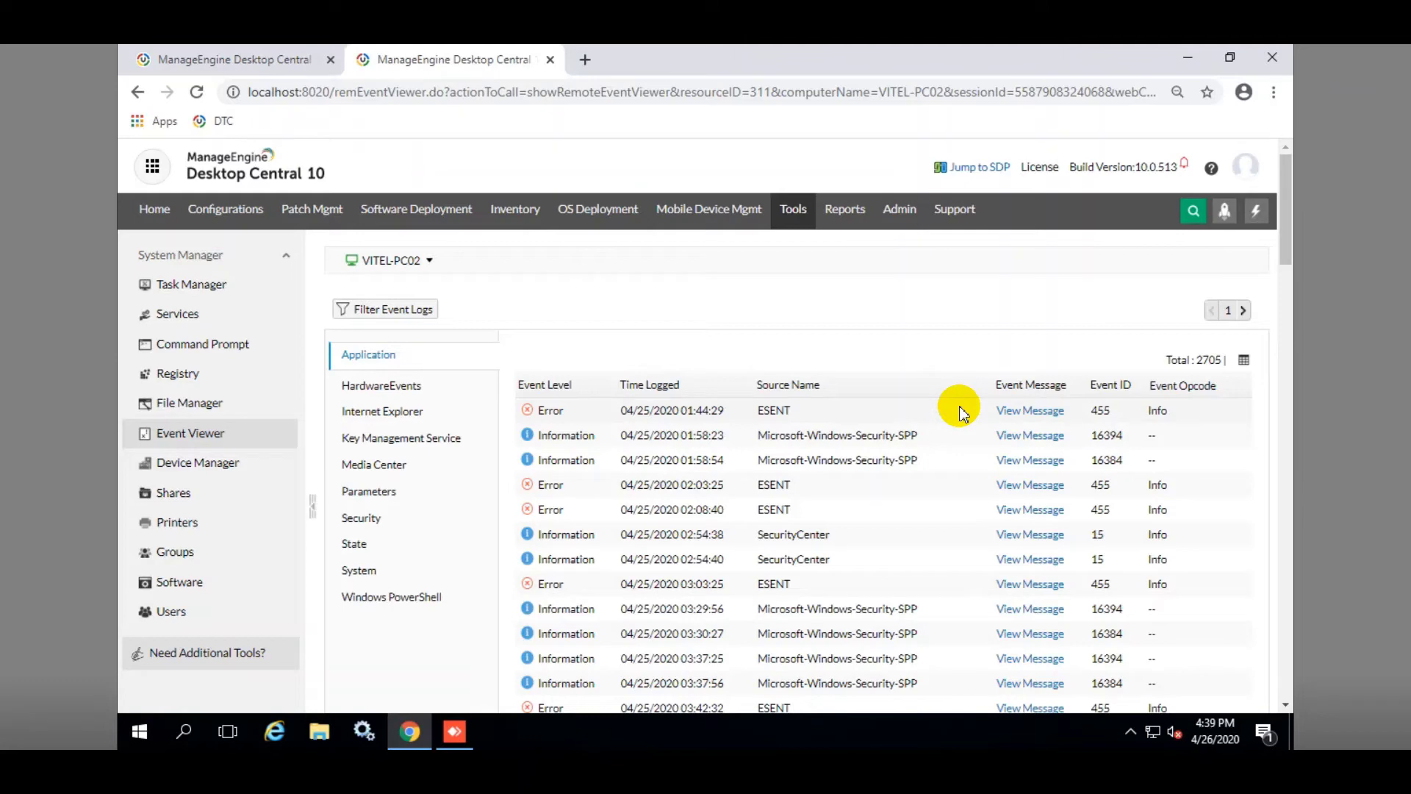
click(1016, 413)
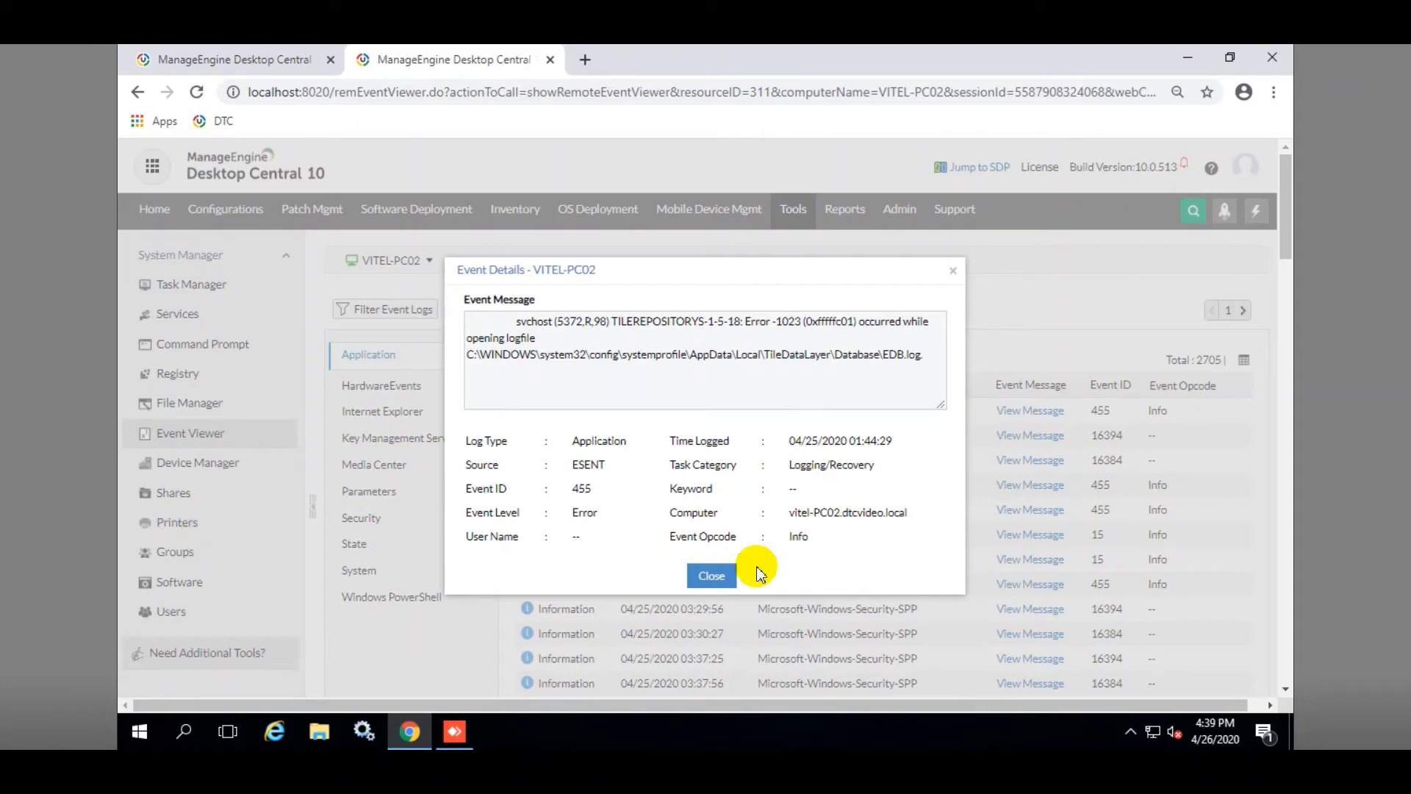
click(710, 575)
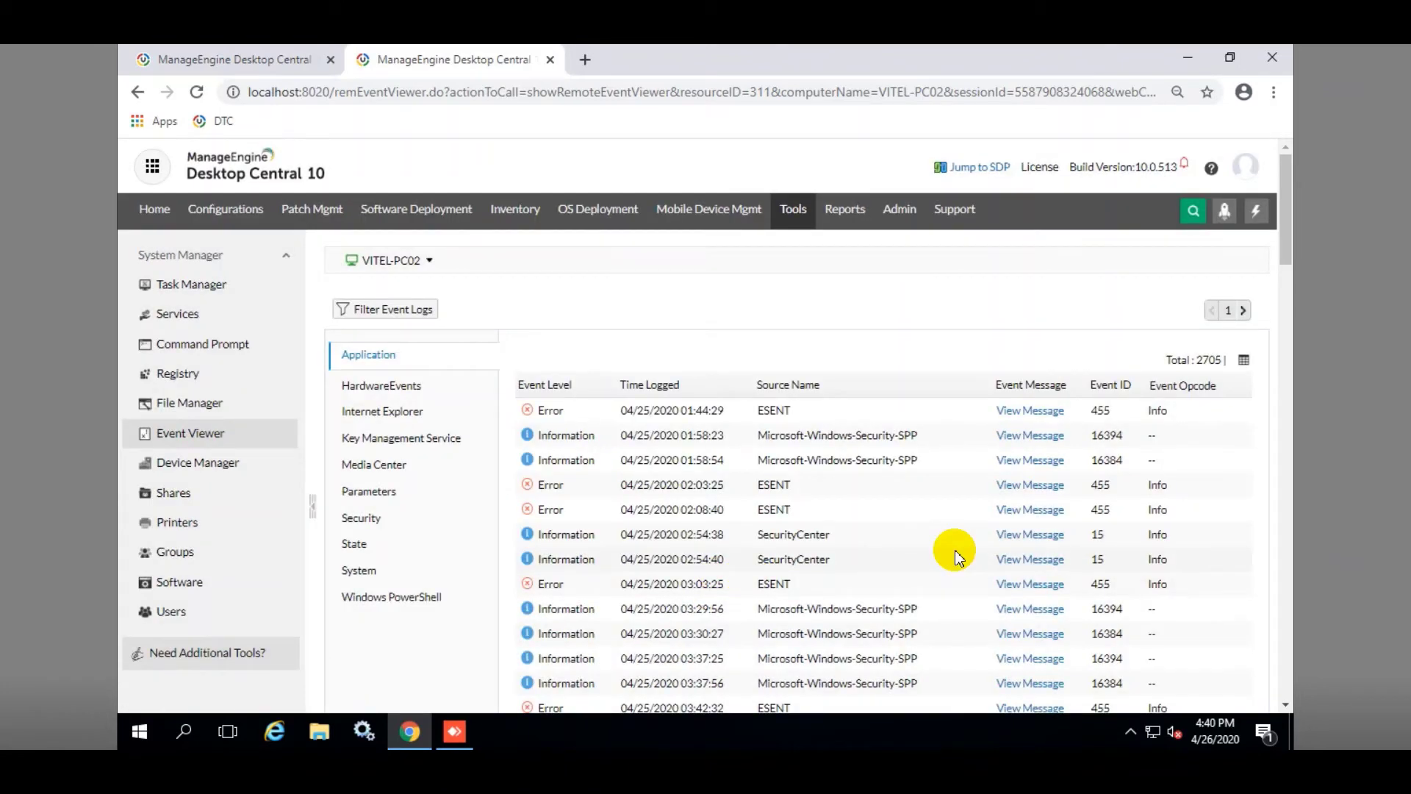
- View the shares of VITEL-PC02 and examine the properties of the C$ share without saving changes
click(180, 492)
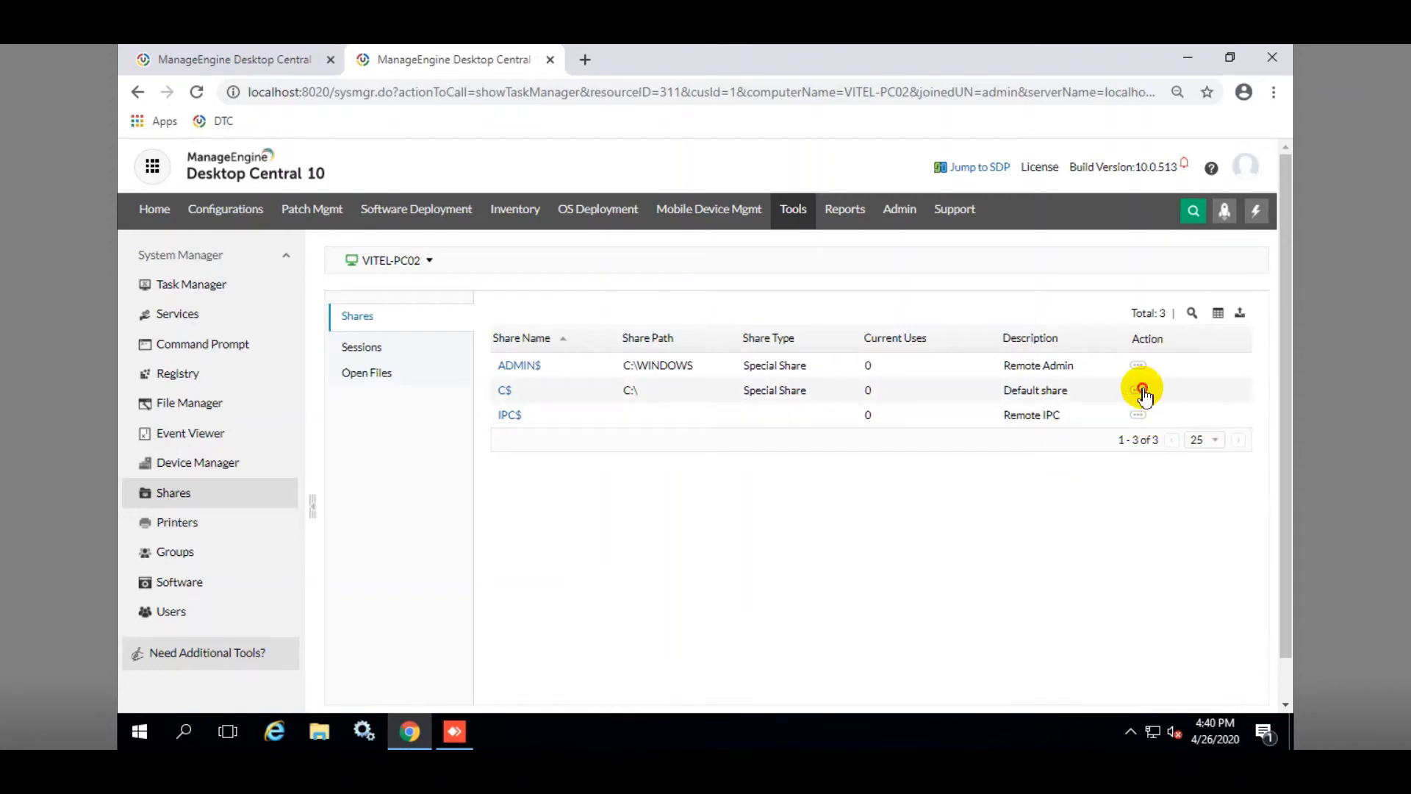
click(1142, 390)
click(1102, 396)
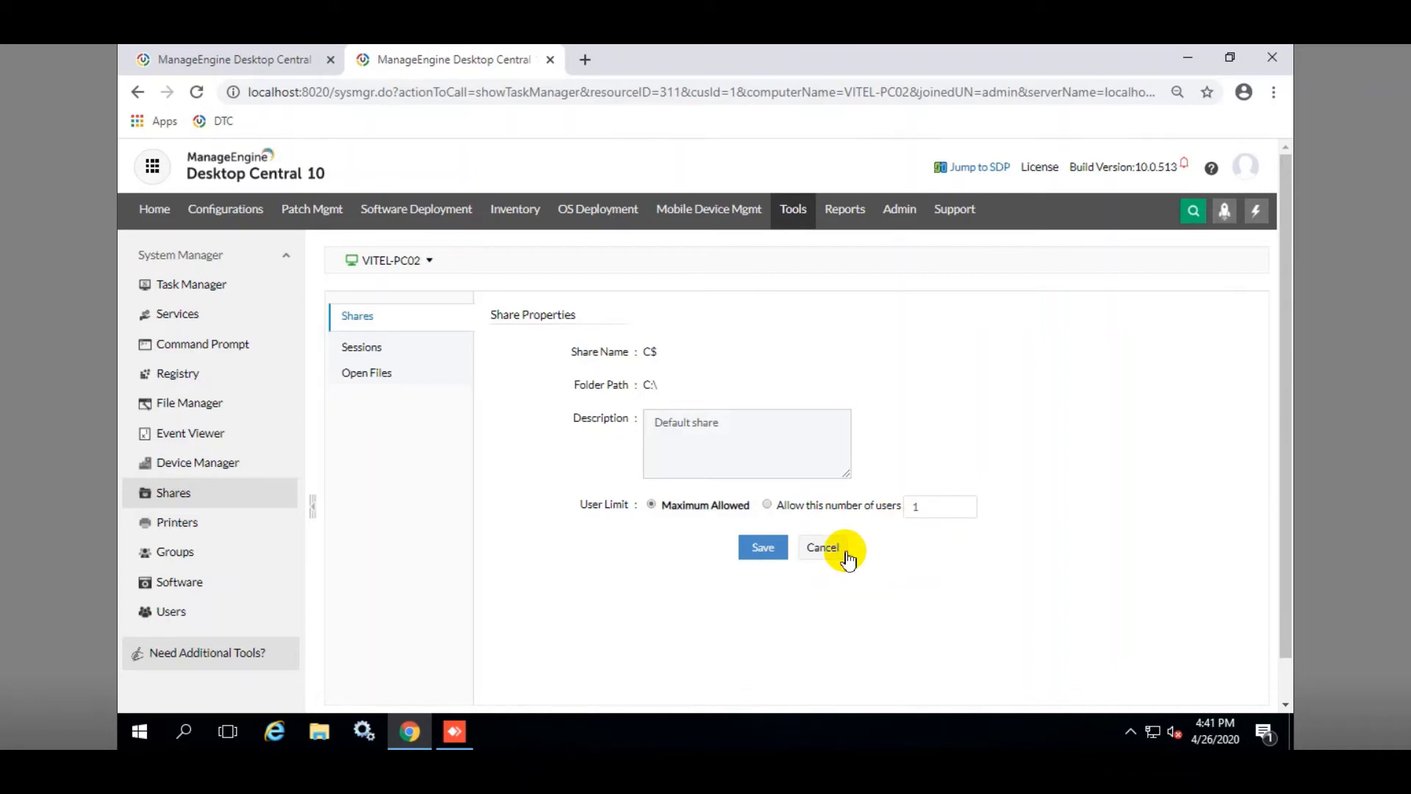
click(823, 548)
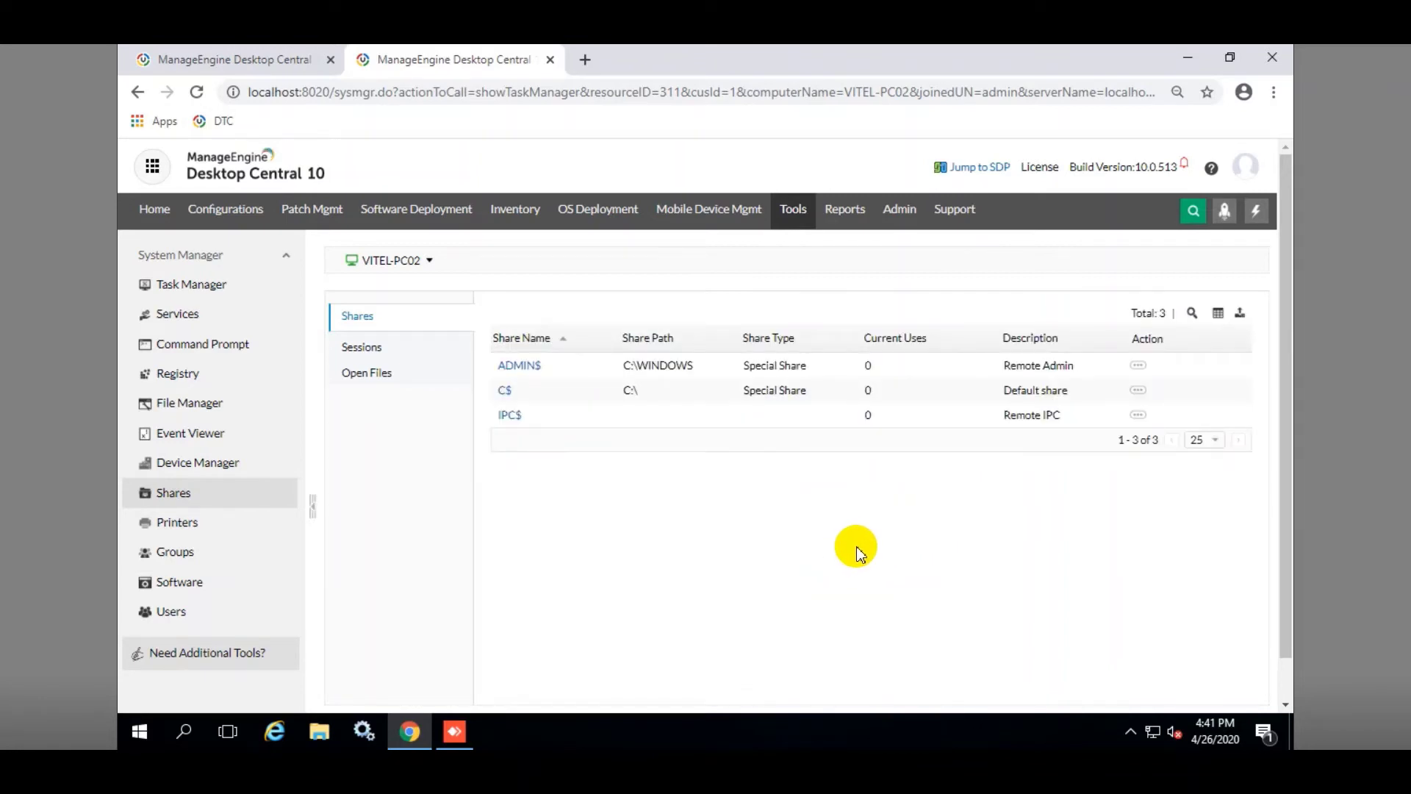
- View the software installed on VITEL-PC02 and check the uninstall action for Dropbox, declining the confirmation
click(176, 584)
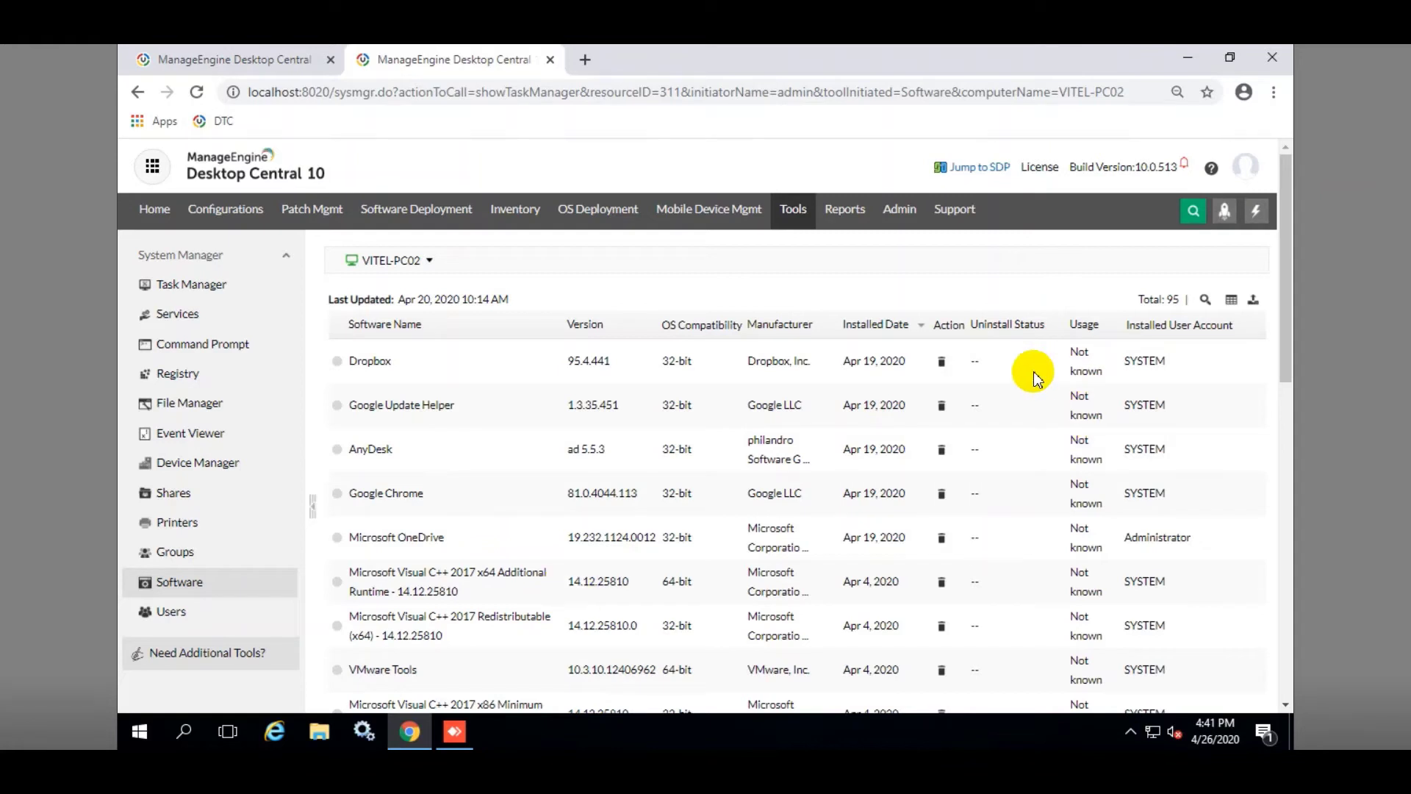
click(942, 363)
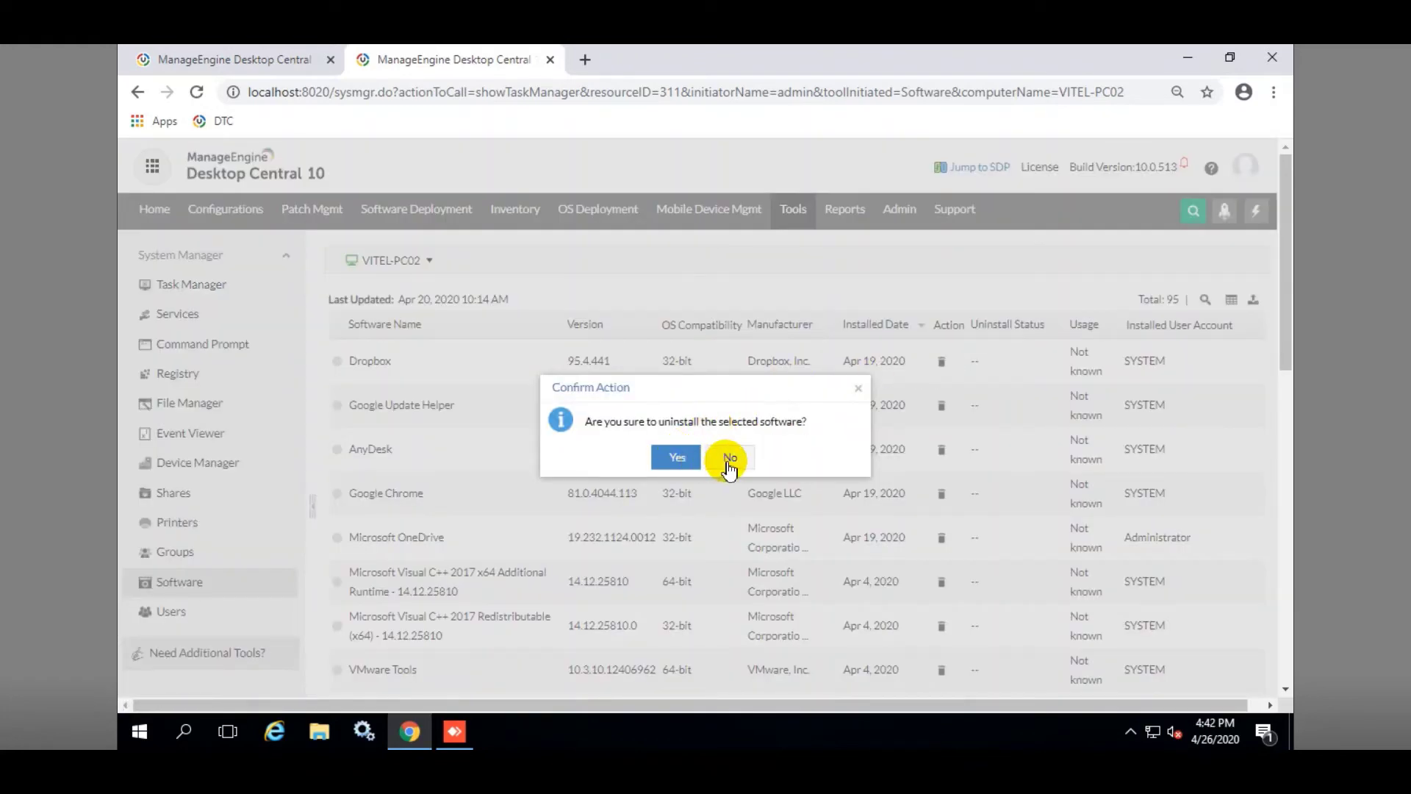
click(727, 463)
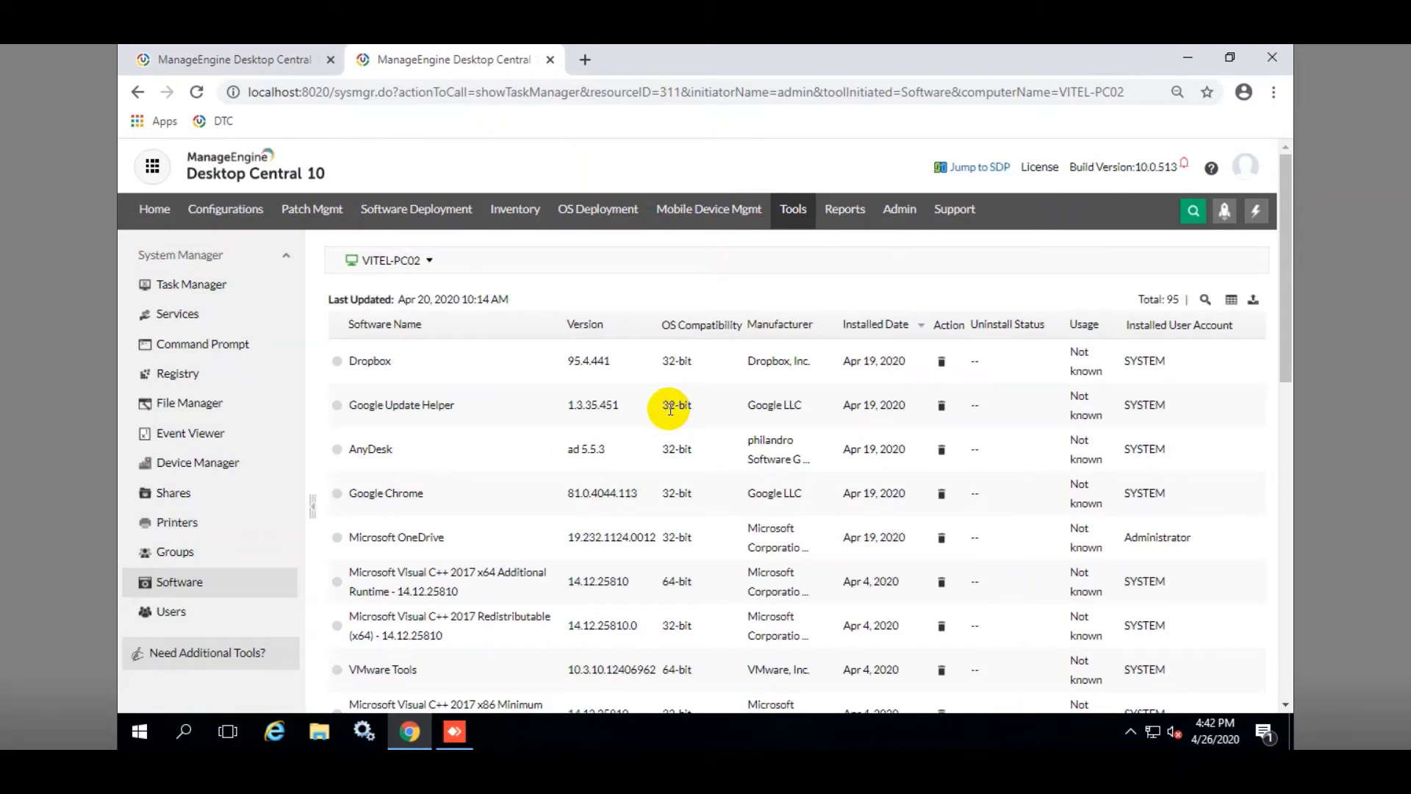
- Open the Remote Shutdown tool and select VITEL-PC05 among the computers for immediate shutdown
click(793, 210)
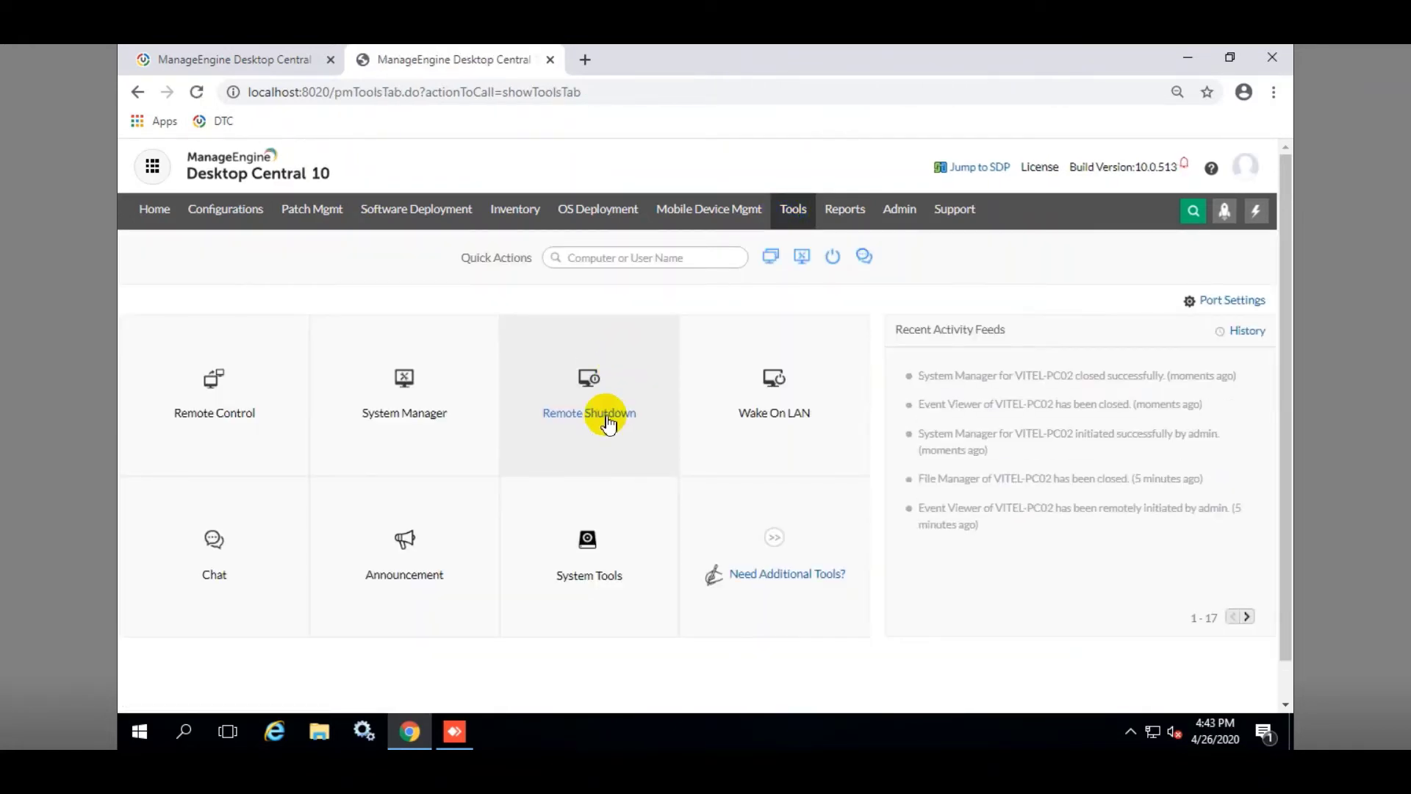
click(607, 419)
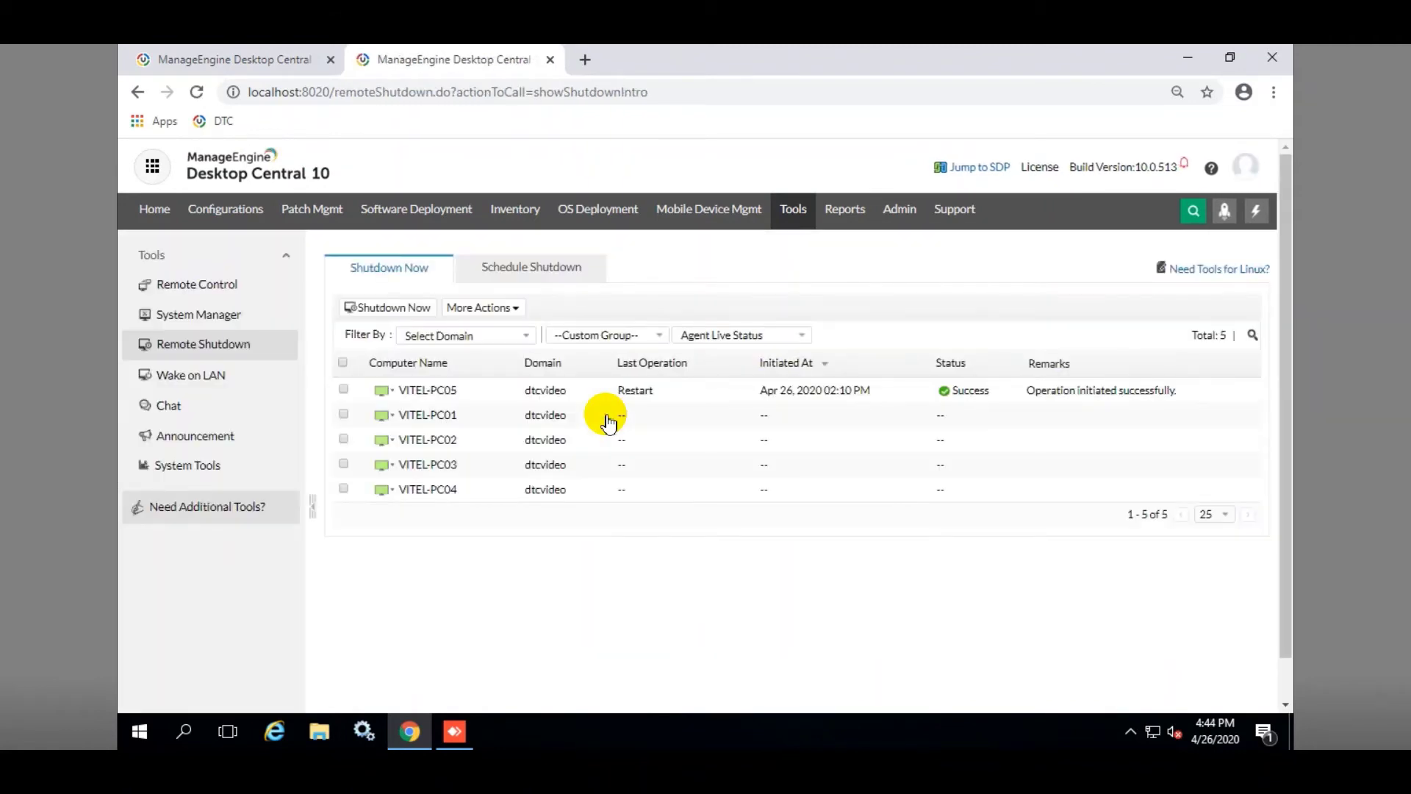
click(343, 389)
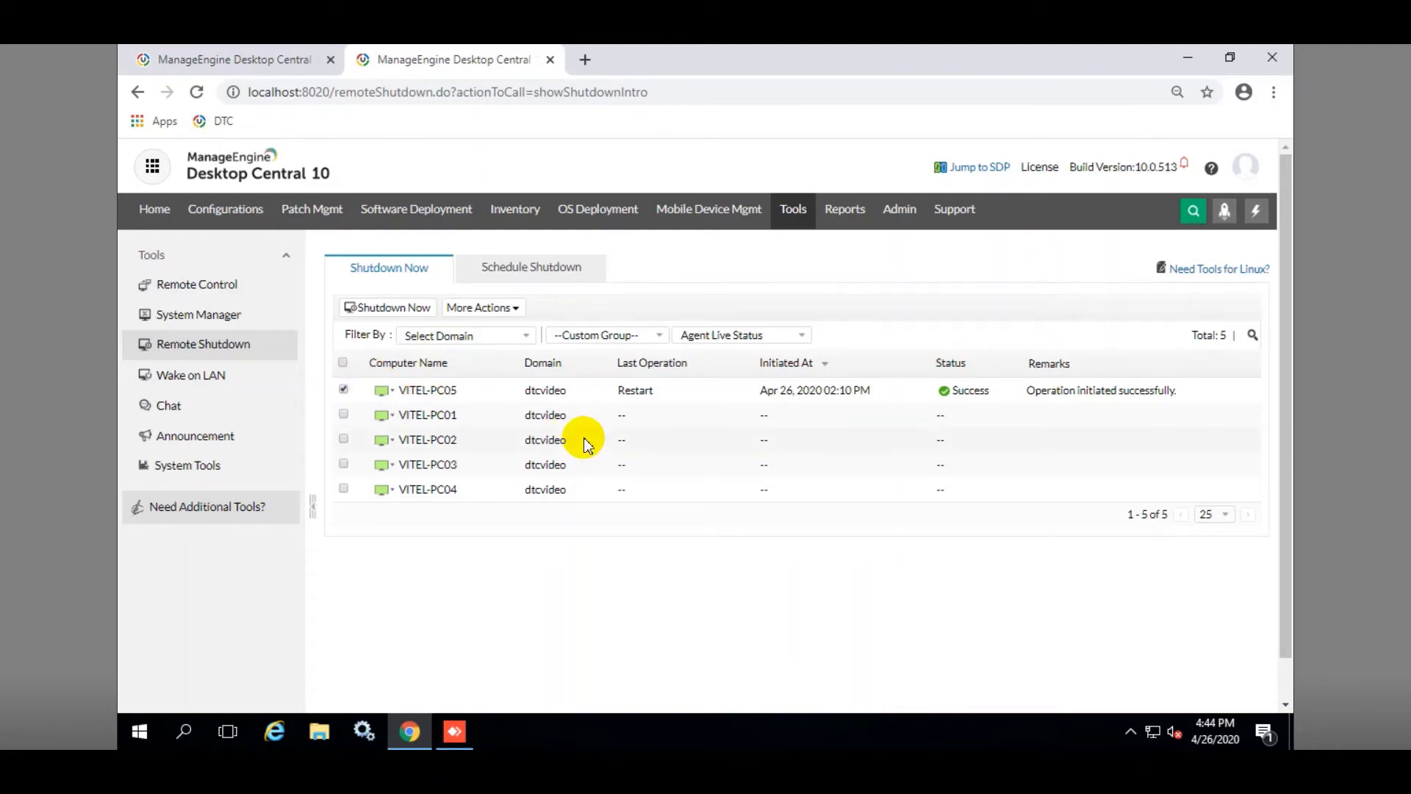
- Draft a scheduled shutdown task using the Force Shutdown/Restart mode and targeting the dtcvideo domain
click(536, 269)
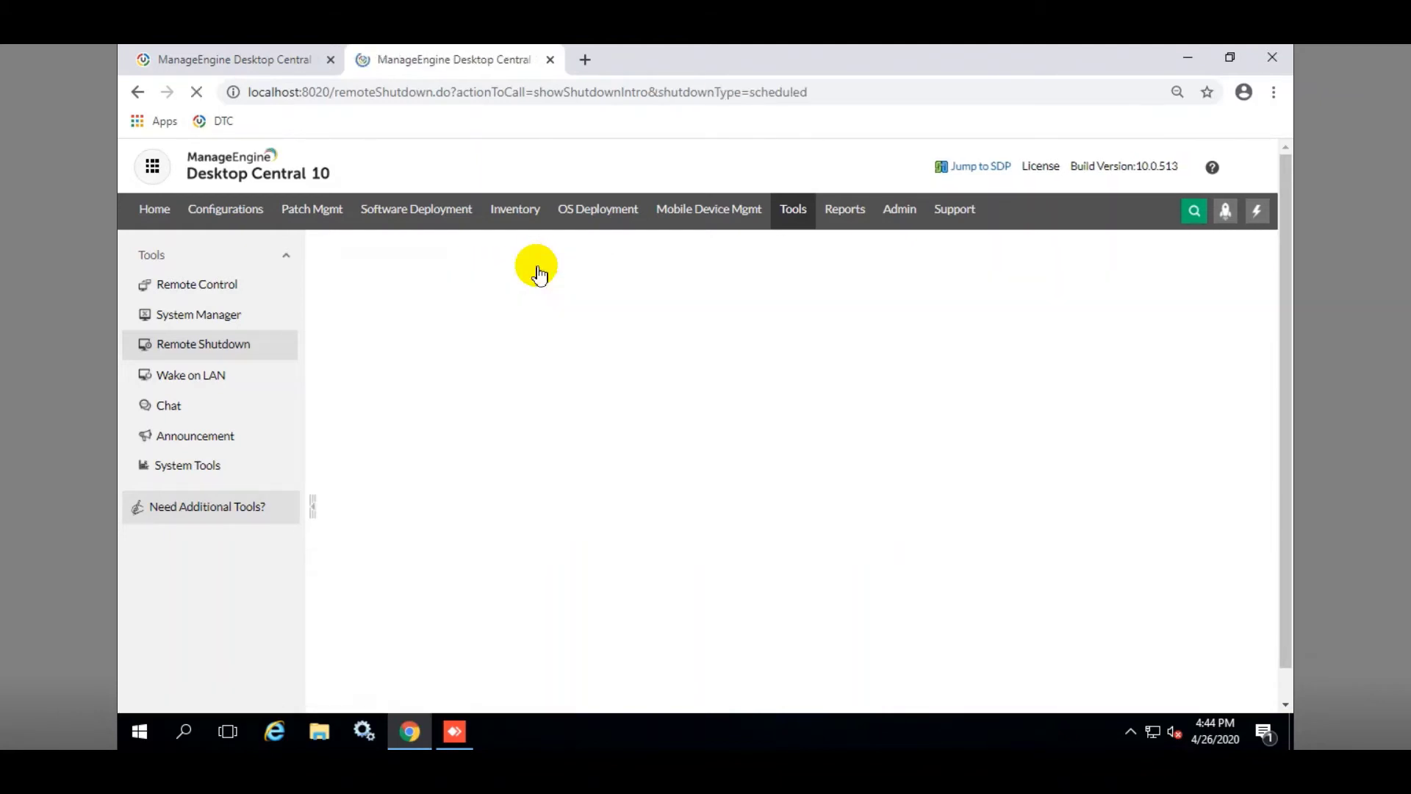
click(435, 307)
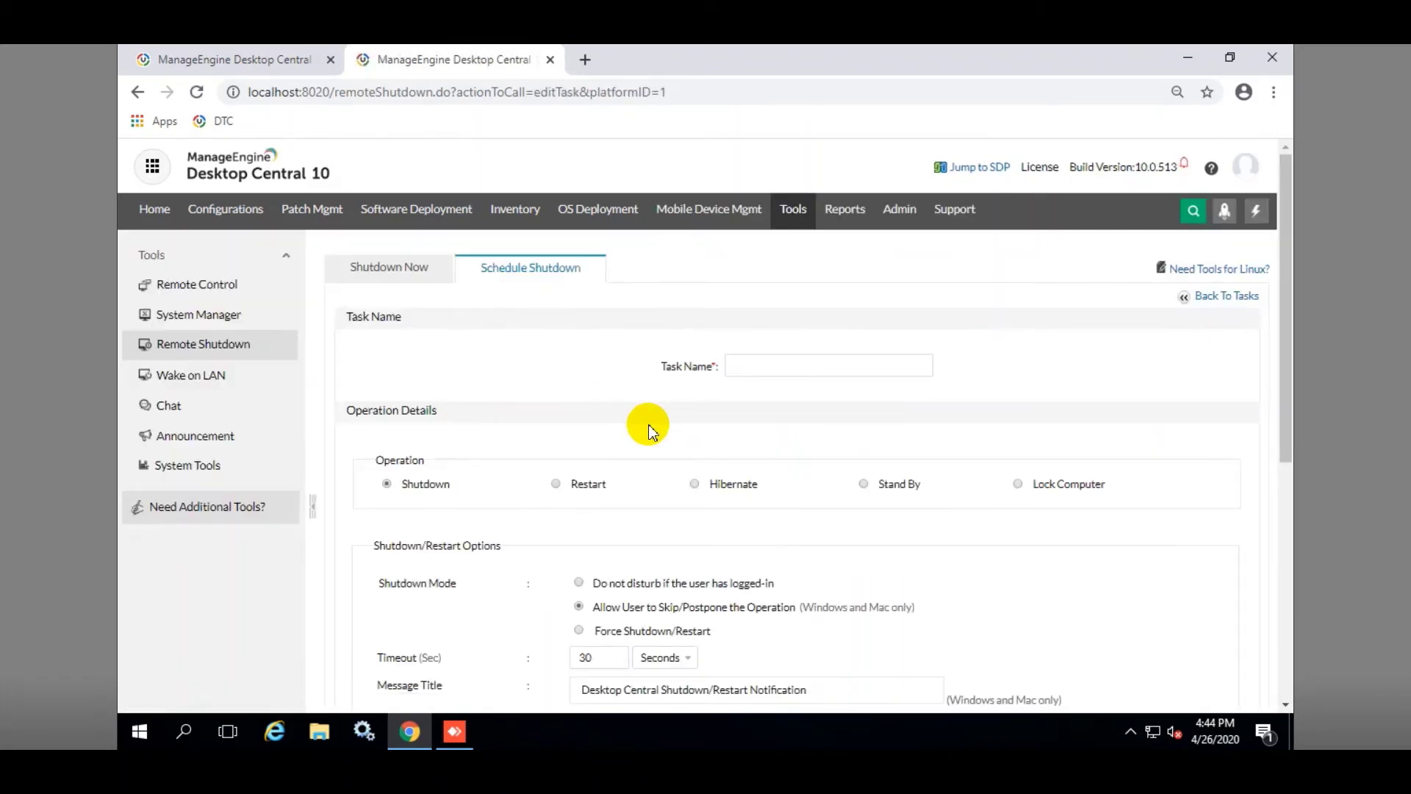
scroll(653, 416, down, 3)
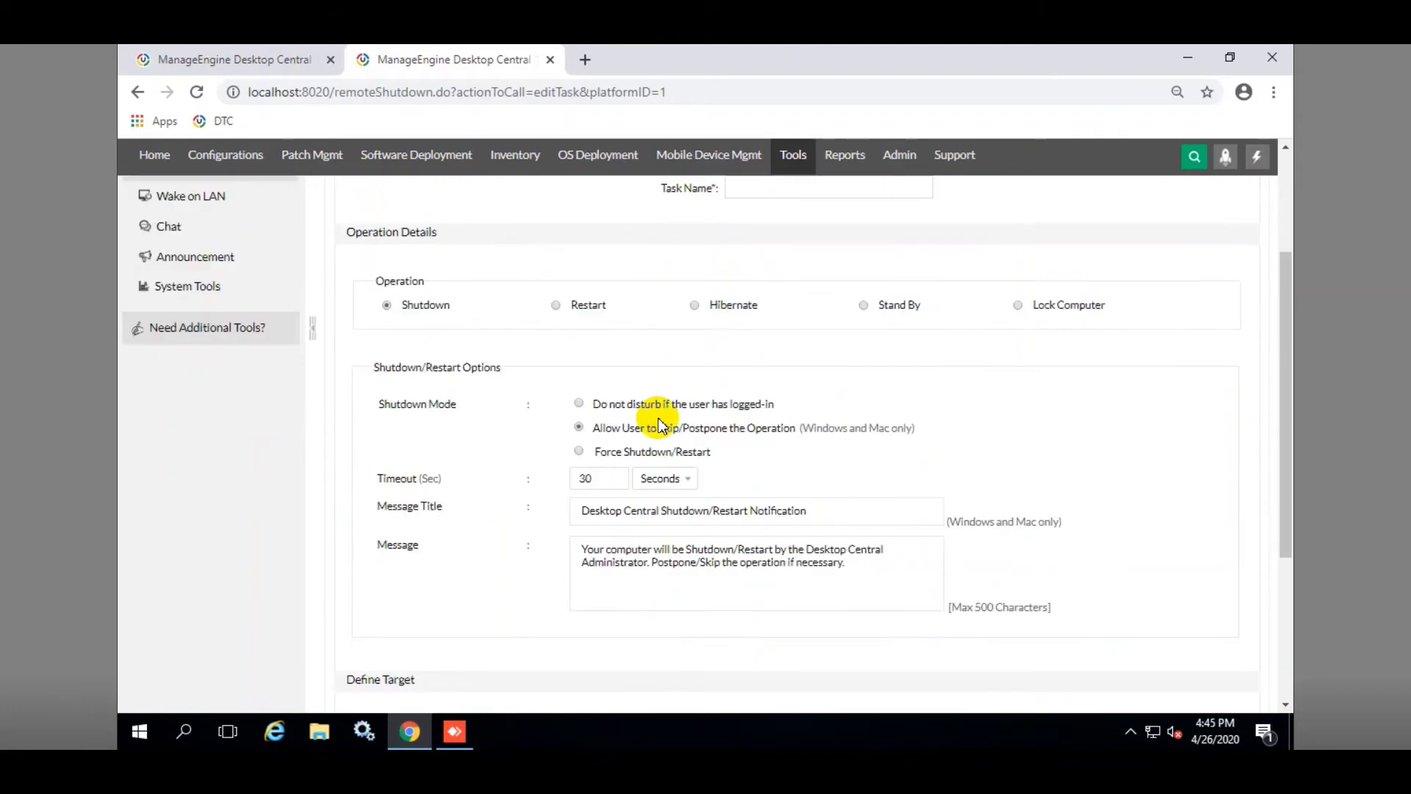
click(579, 450)
scroll(705, 470, down, 2)
scroll(720, 470, down, 2)
click(738, 491)
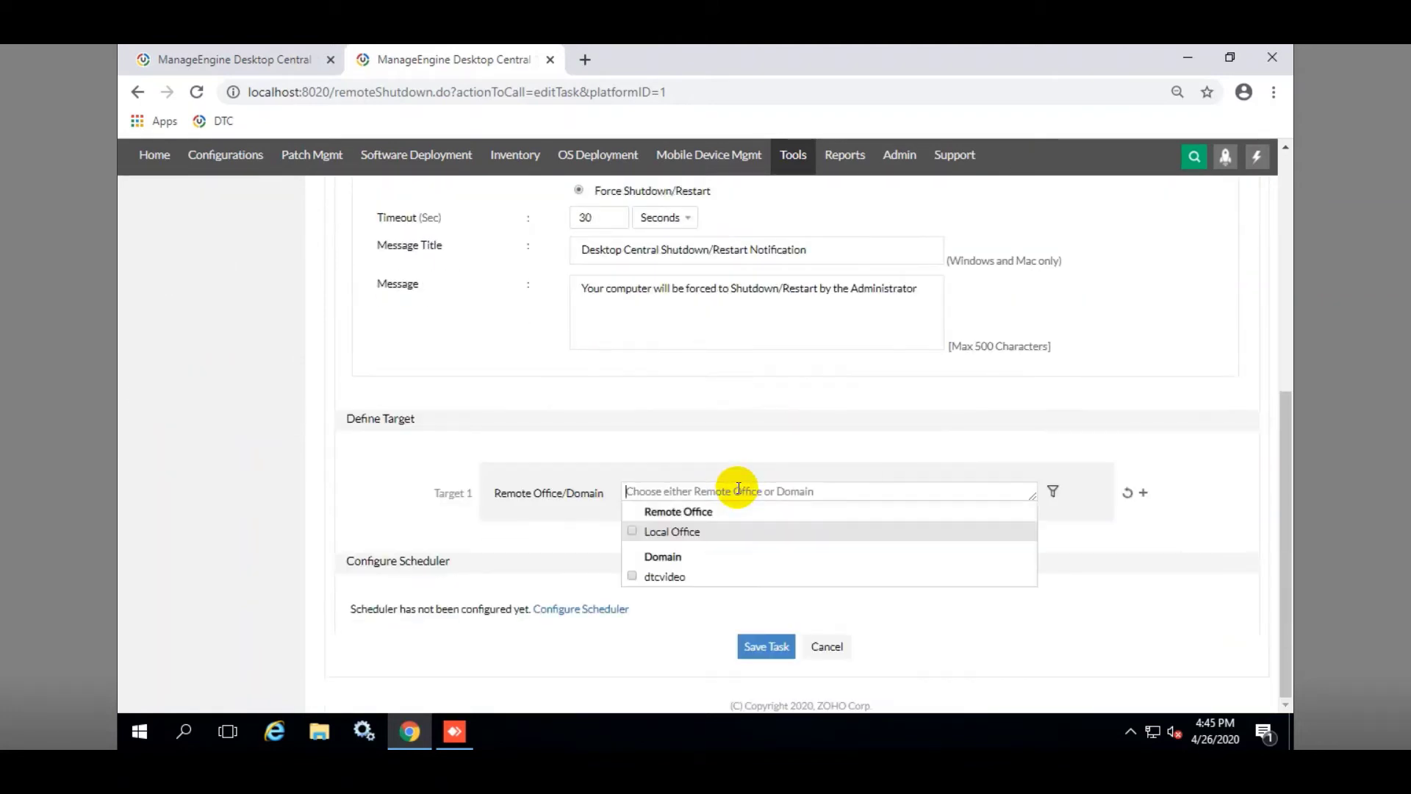
click(632, 575)
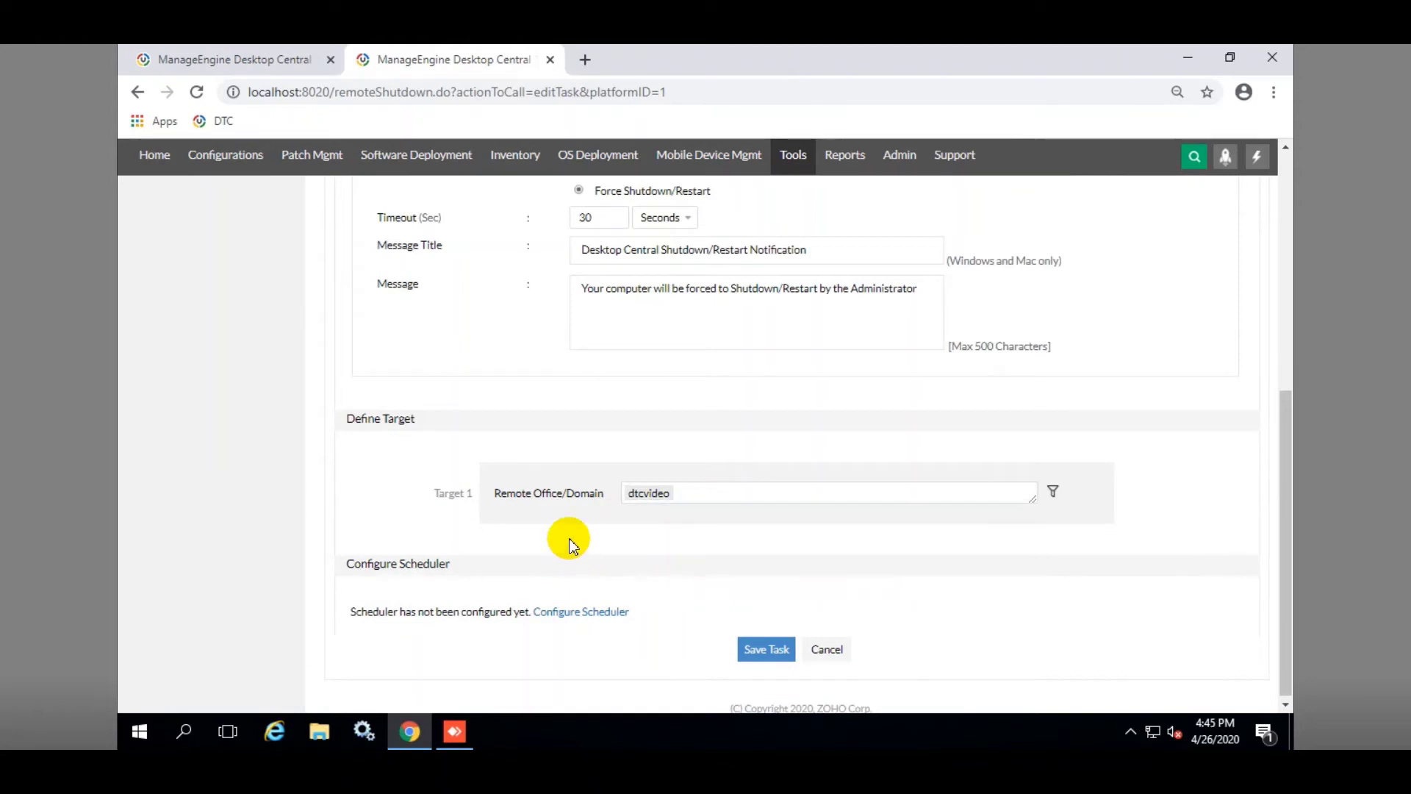
- Examine the weekly frequency options in the shutdown task's scheduler, and cancel both the scheduler and the task
click(595, 612)
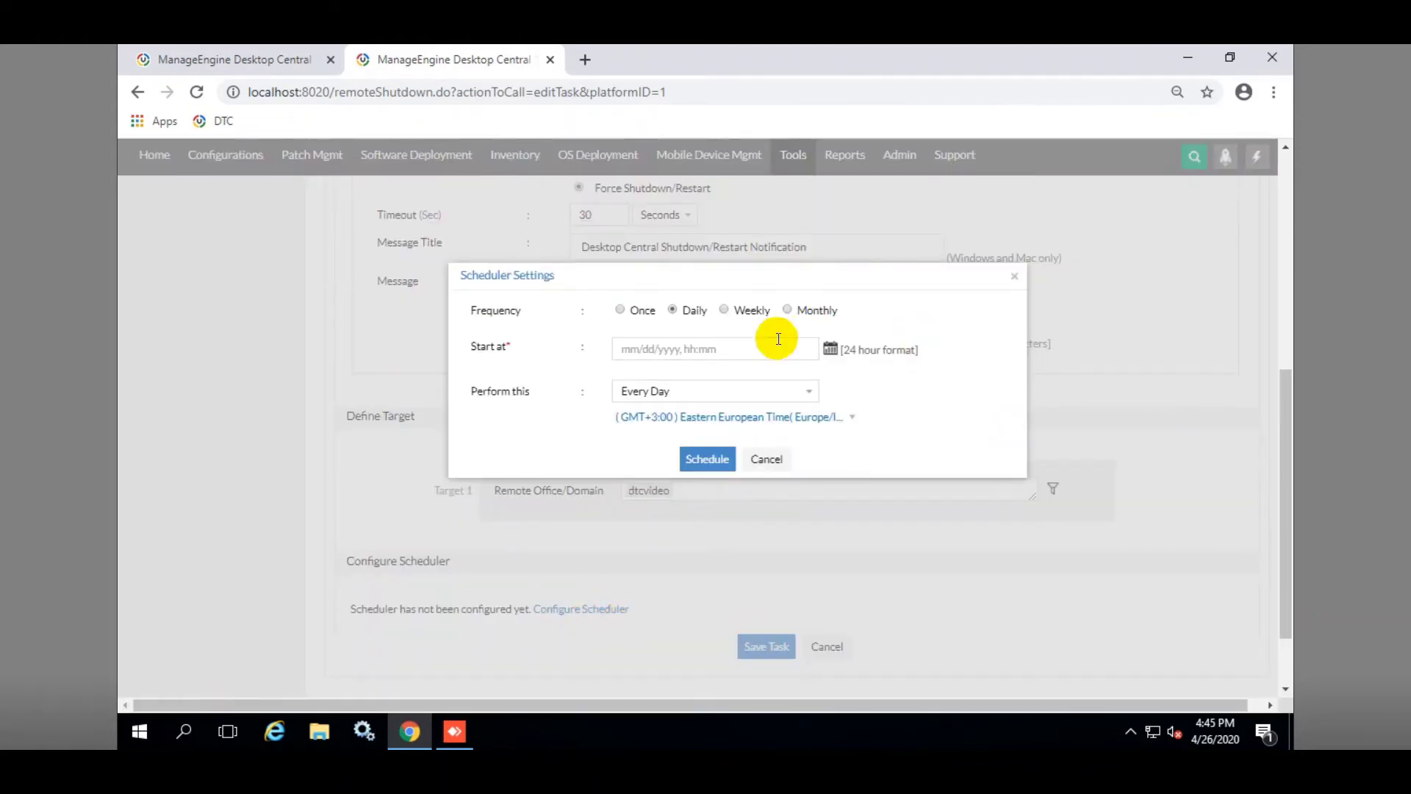
click(724, 311)
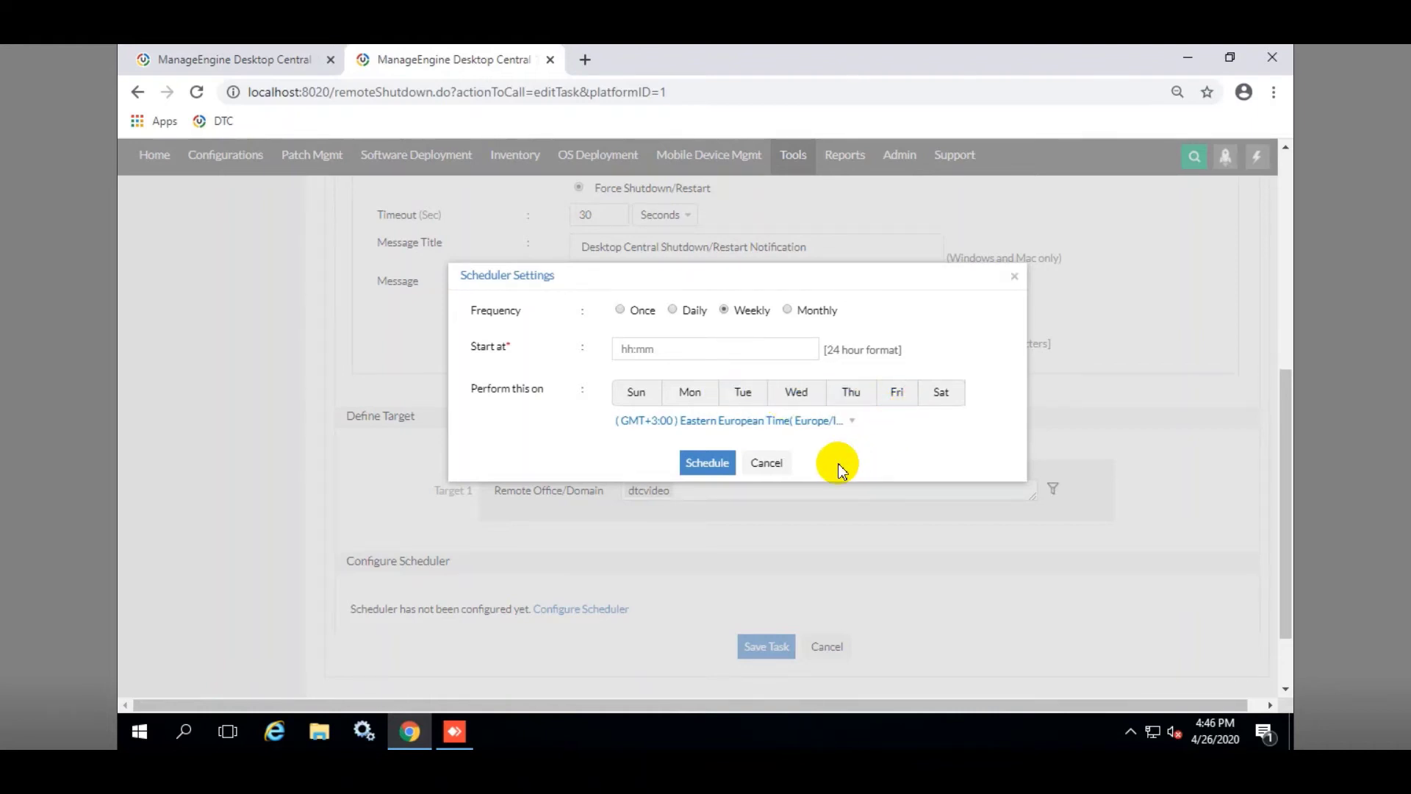
click(780, 468)
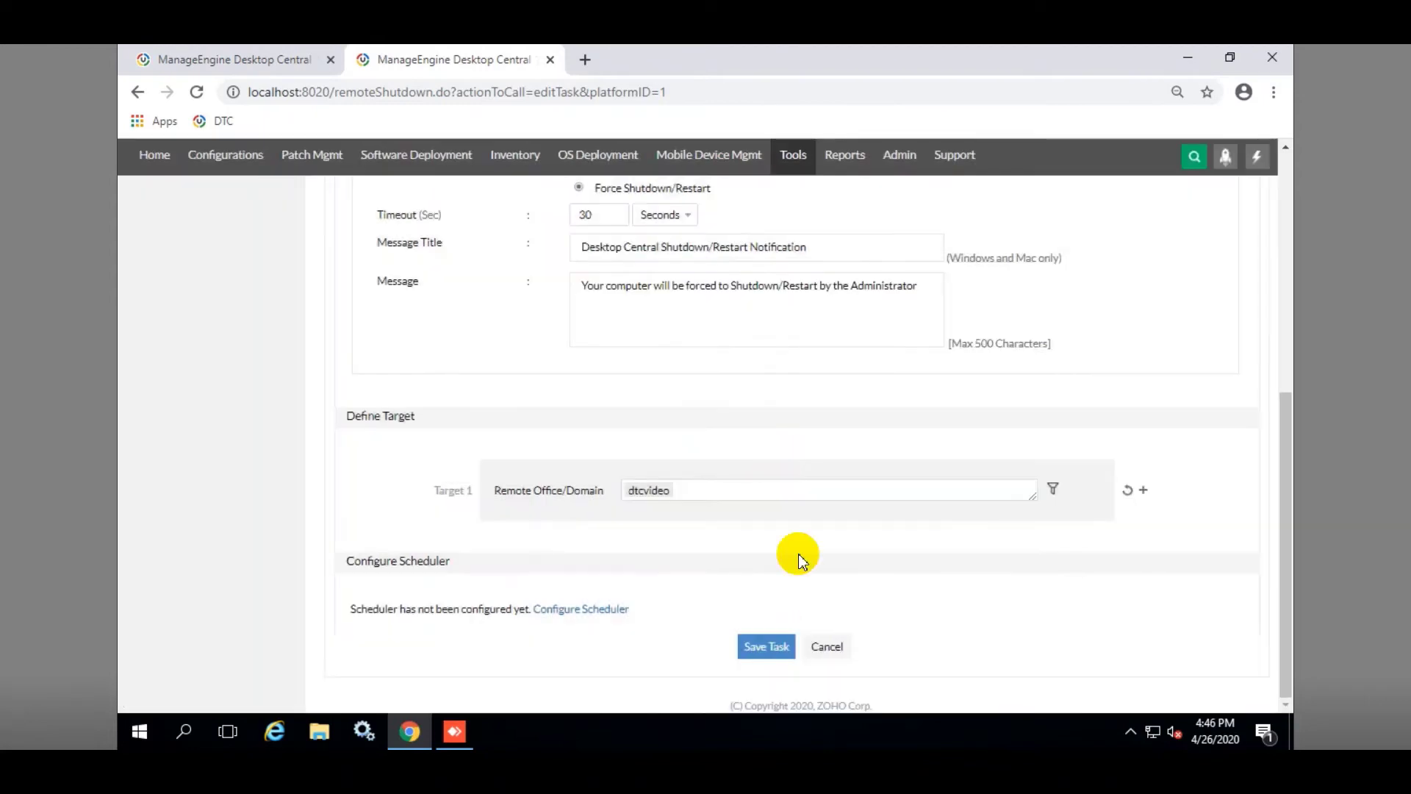
click(842, 654)
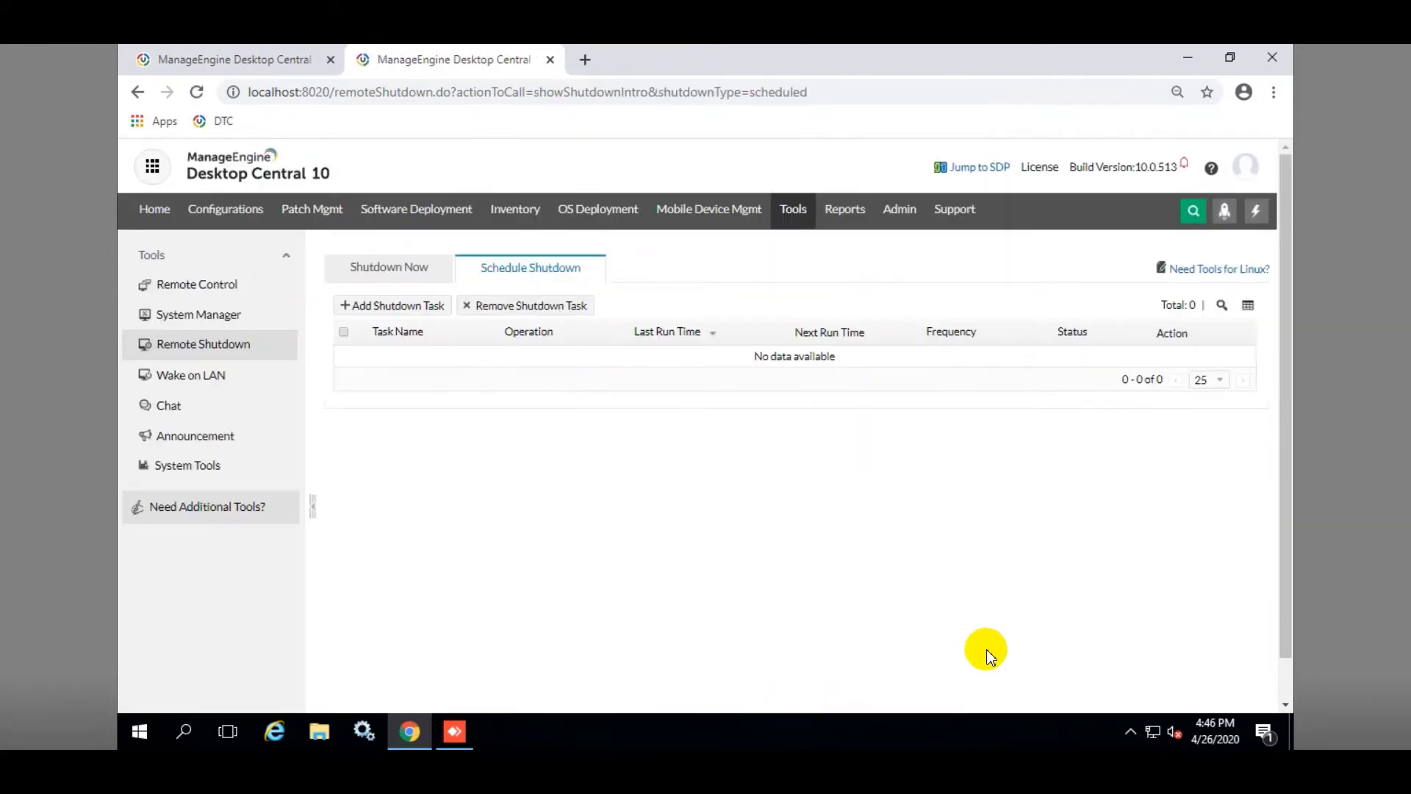
- Open the Chat tool and examine the chat, voice call and video call actions for the logged-in user
click(792, 211)
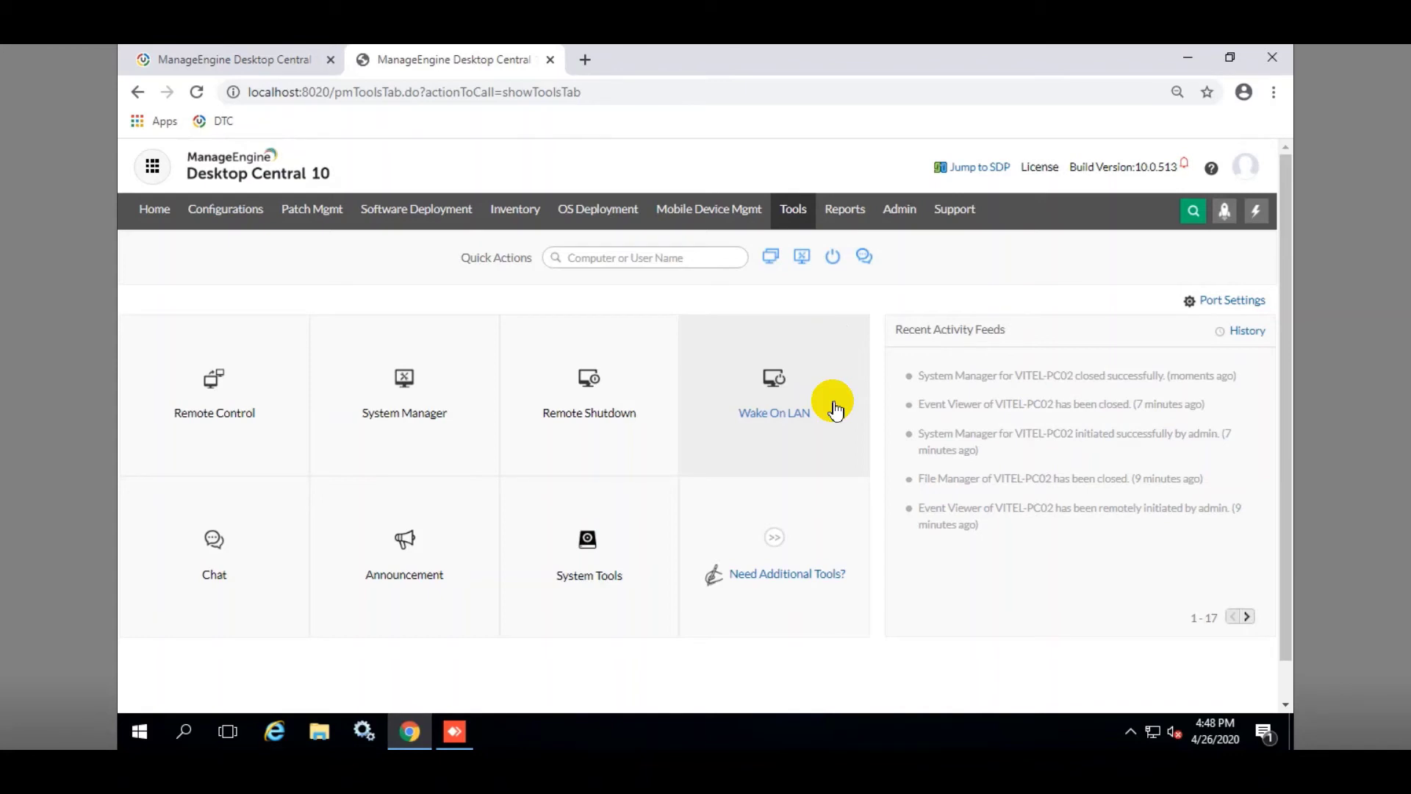
click(250, 545)
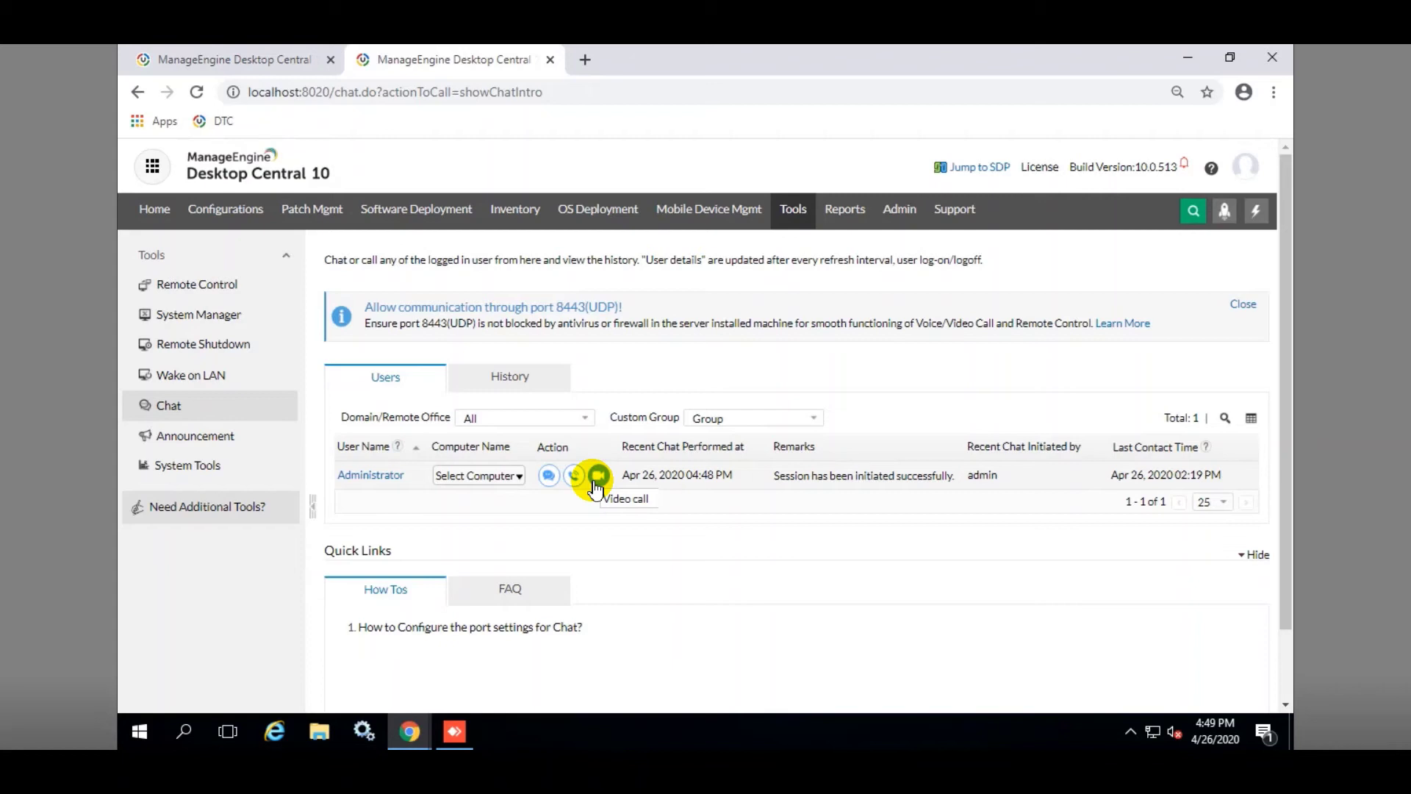
- Start a voice call with the logged-in user on VITEL-PC03 and minimize the call window
click(507, 478)
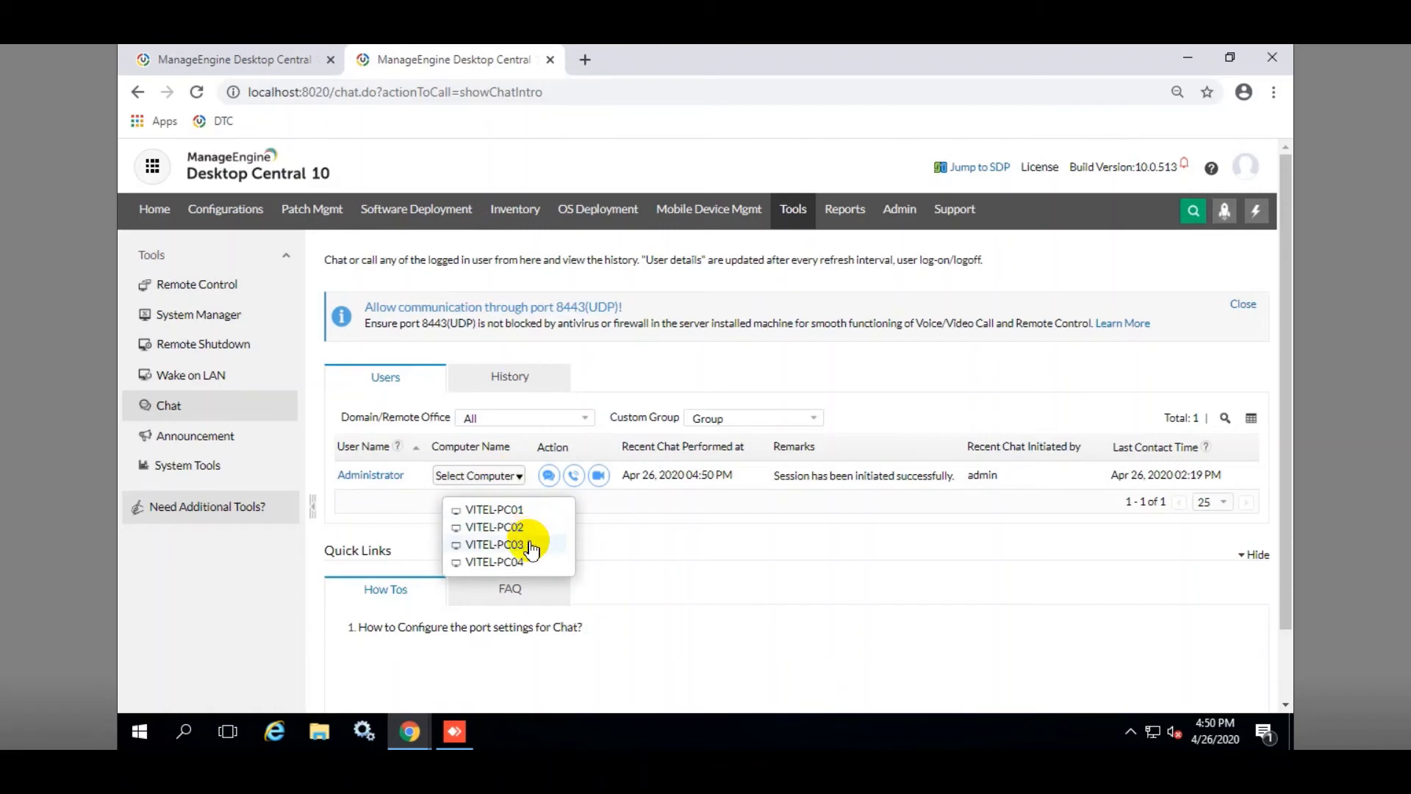
click(494, 545)
click(574, 474)
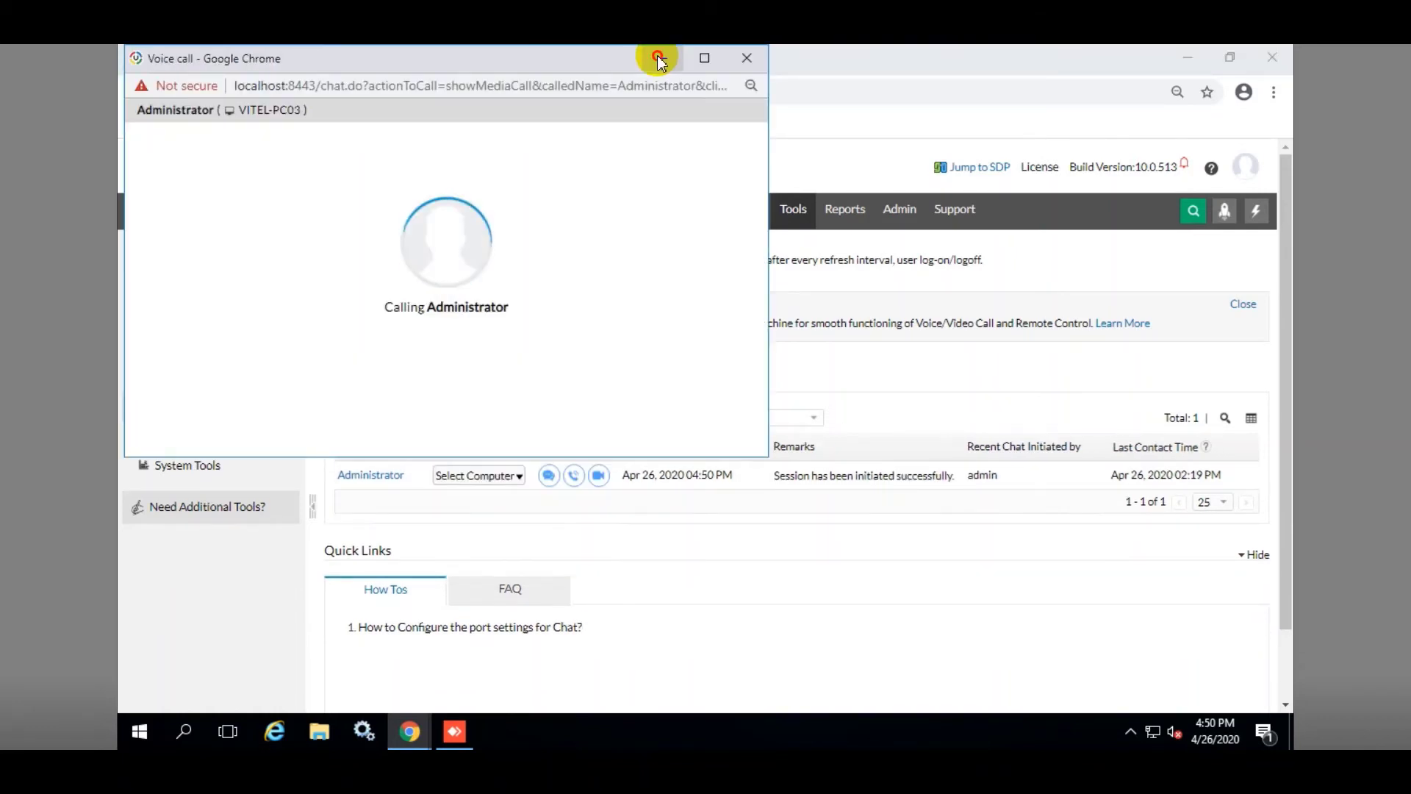
click(658, 58)
- Switch to the DTCVideoClient03 AnyDesk session and reject the administrator's incoming voice call
mouse_move(454, 731)
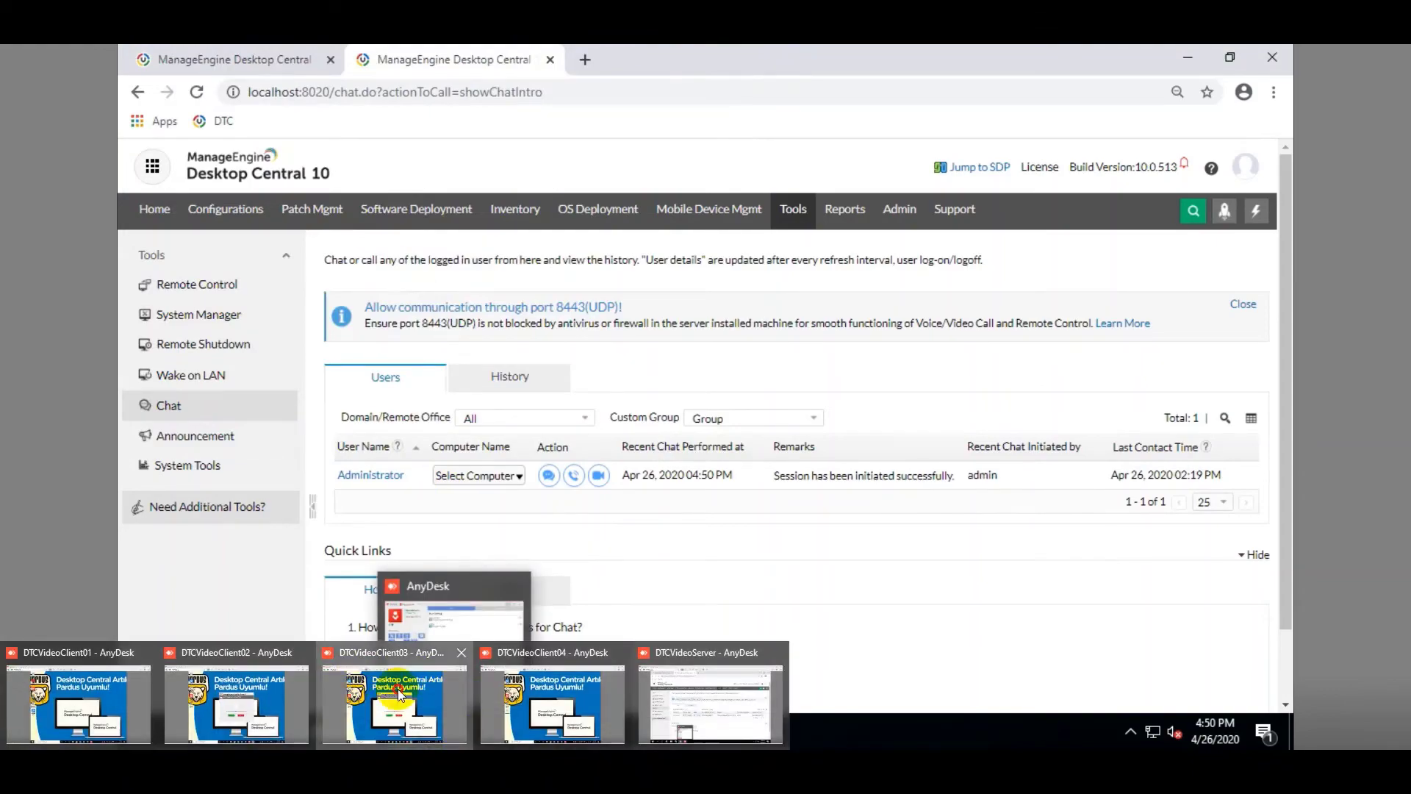
click(398, 689)
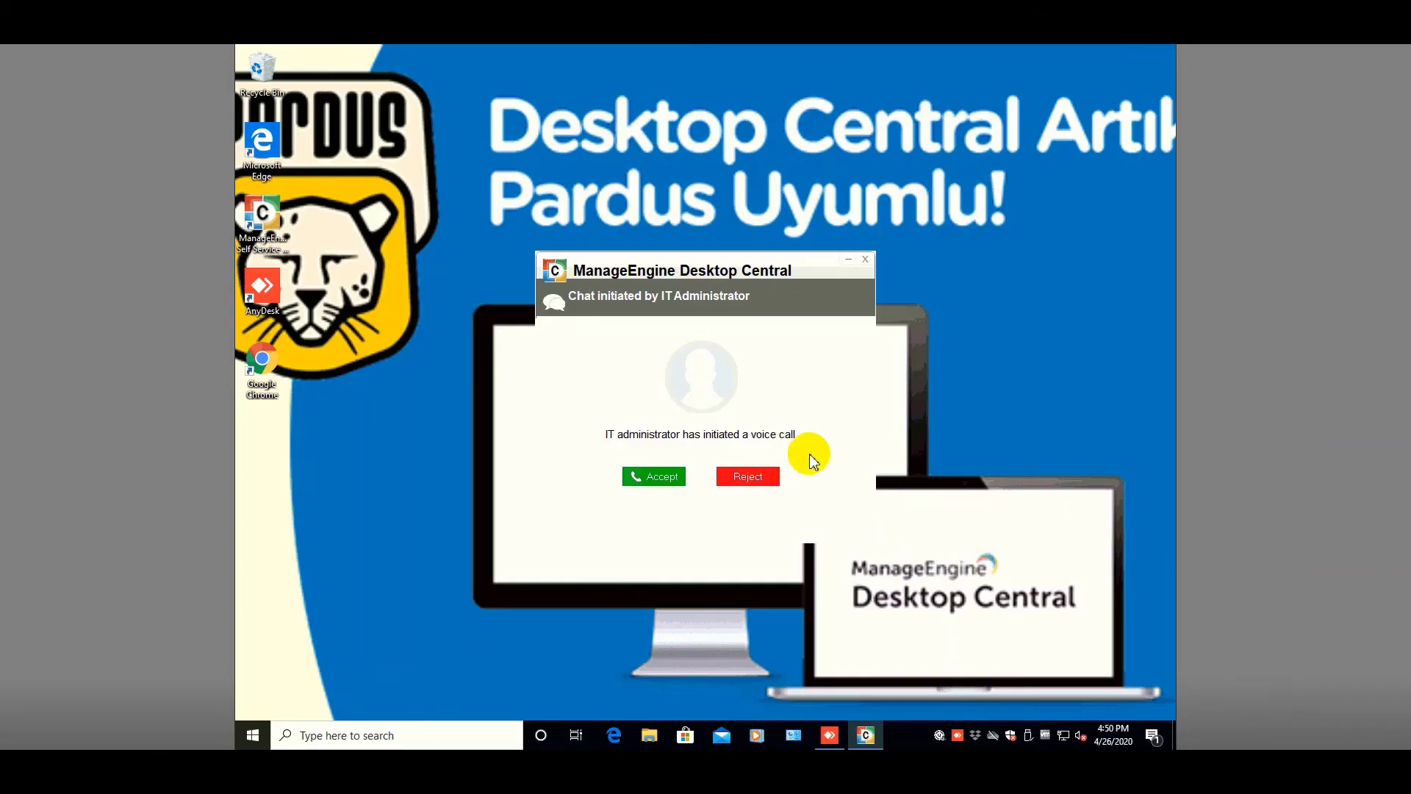
click(748, 477)
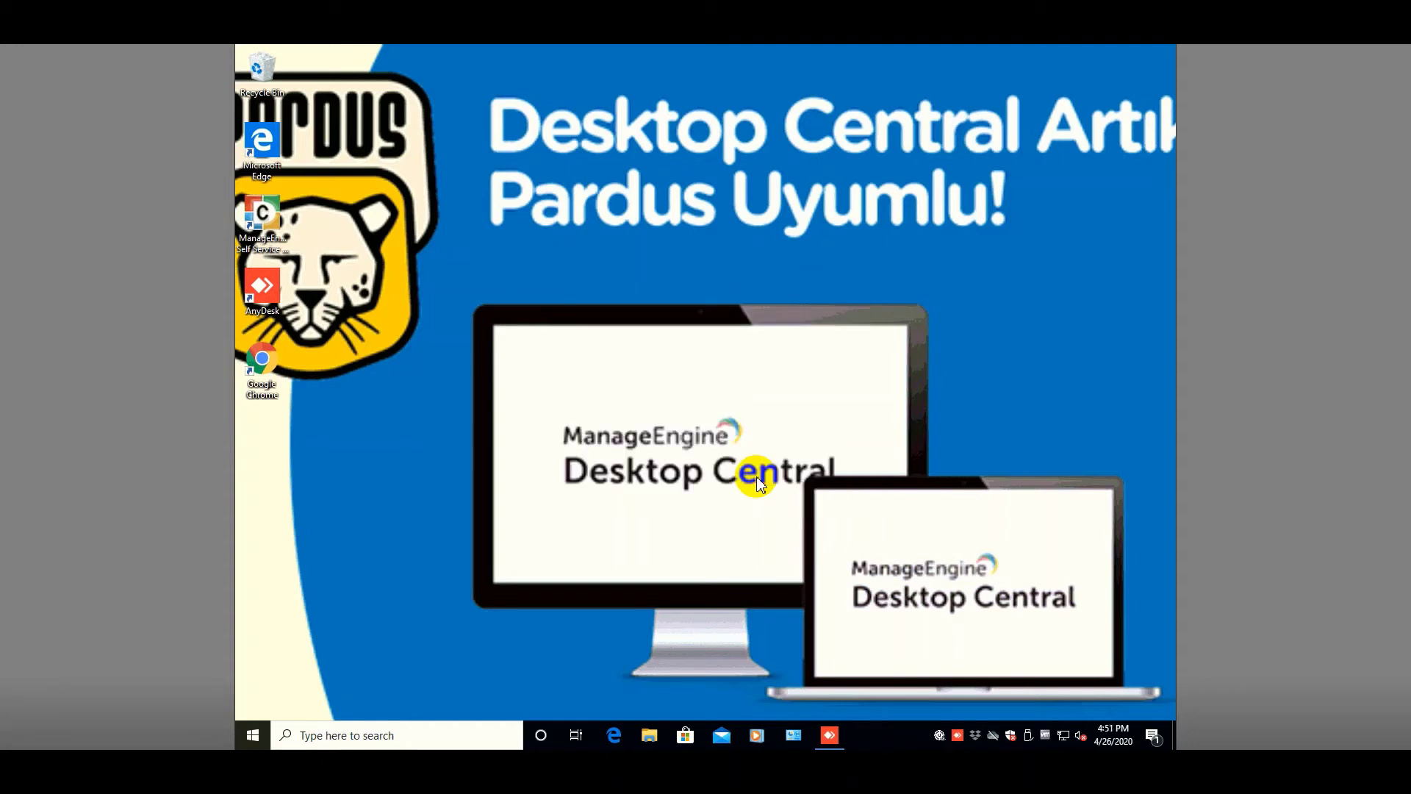
- Return to the DTCVideoServer session and send the text chat message "Merhaba" to the user on VITEL-PC01
mouse_move(454, 735)
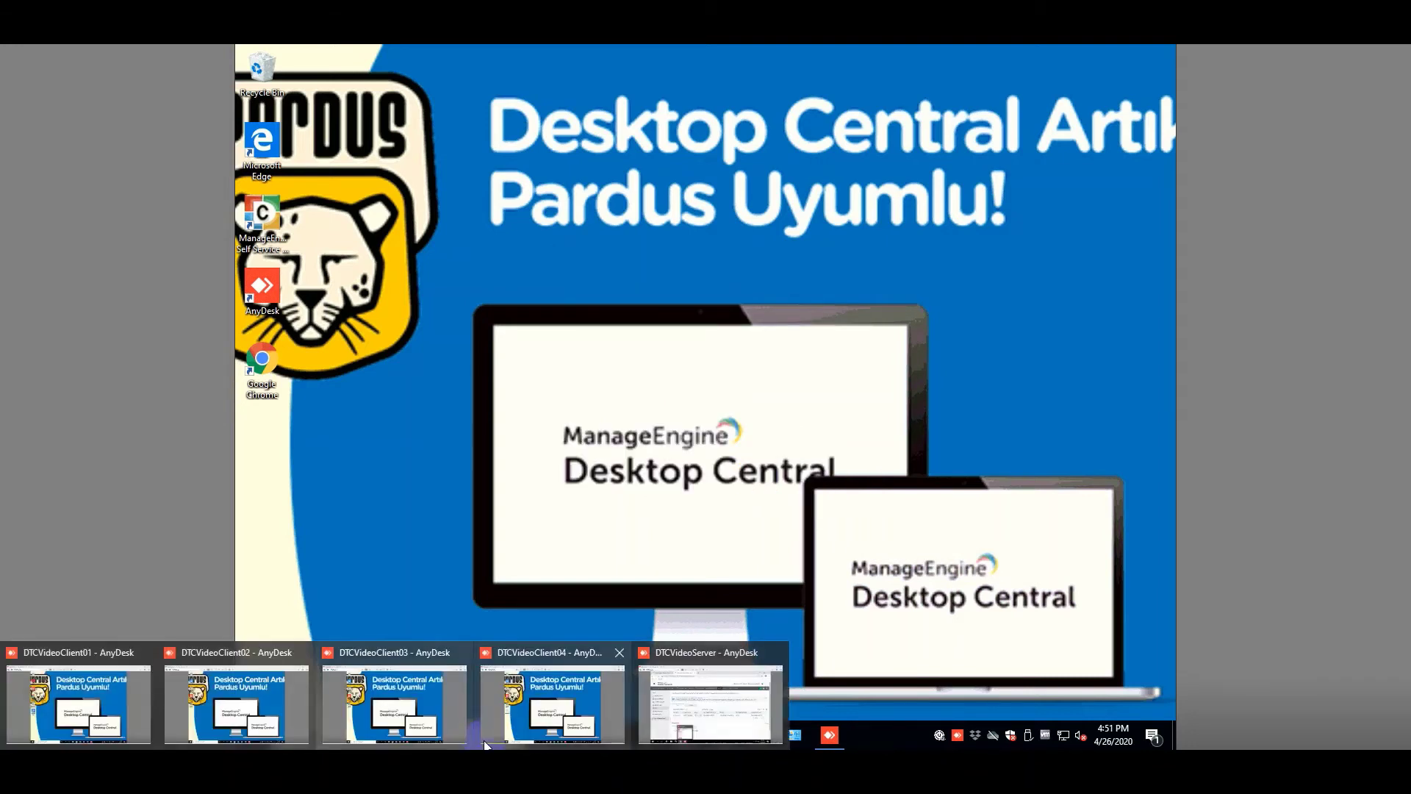
click(686, 691)
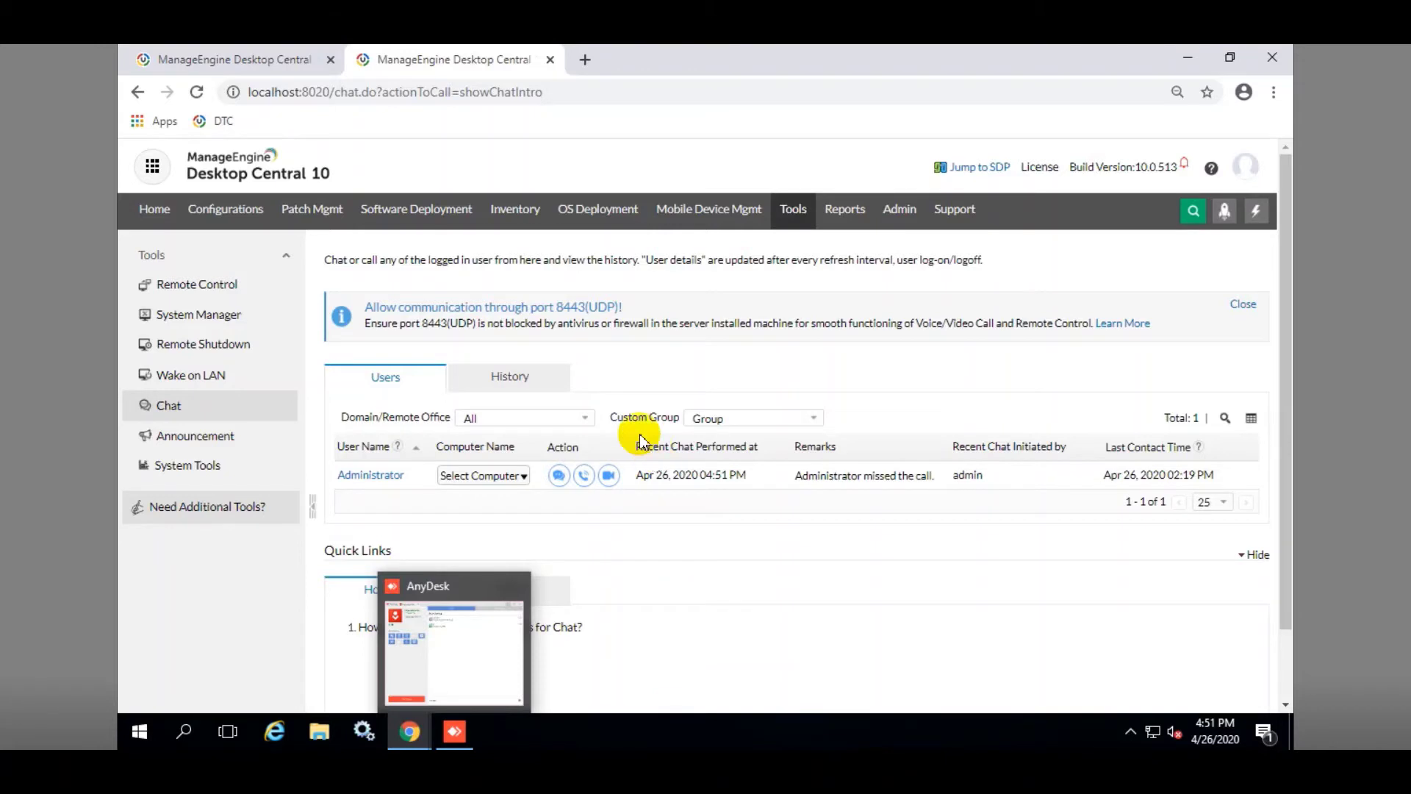
click(518, 478)
click(526, 505)
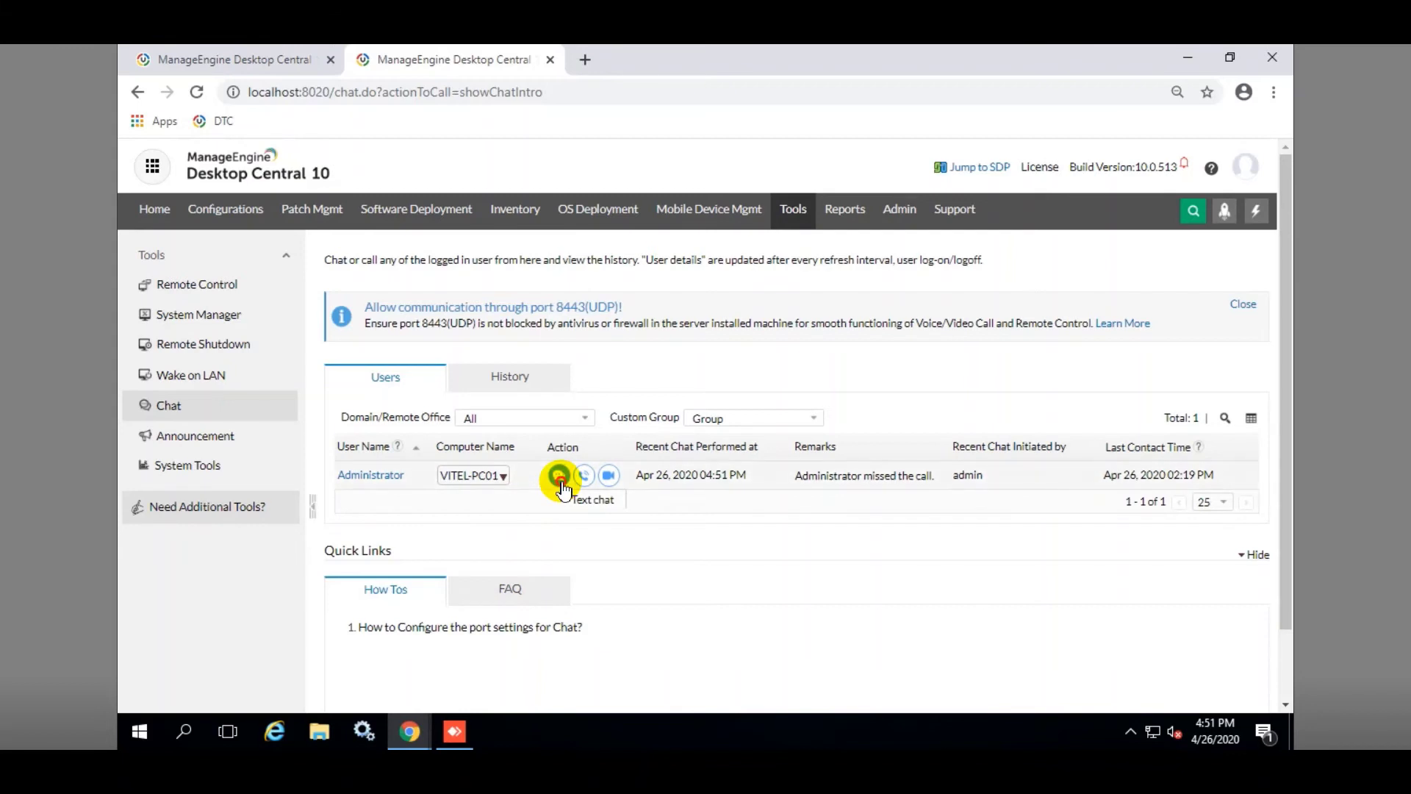
click(560, 476)
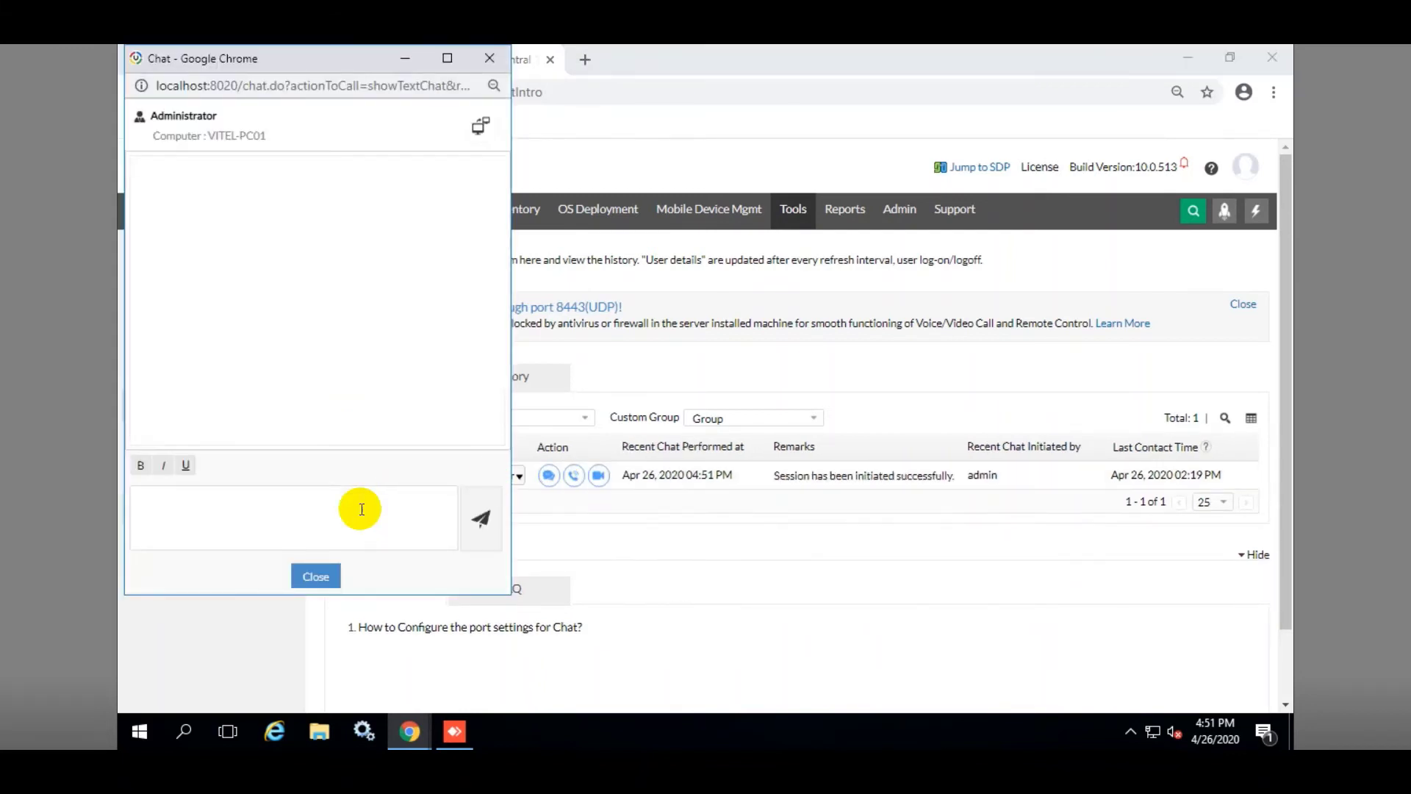
click(352, 510)
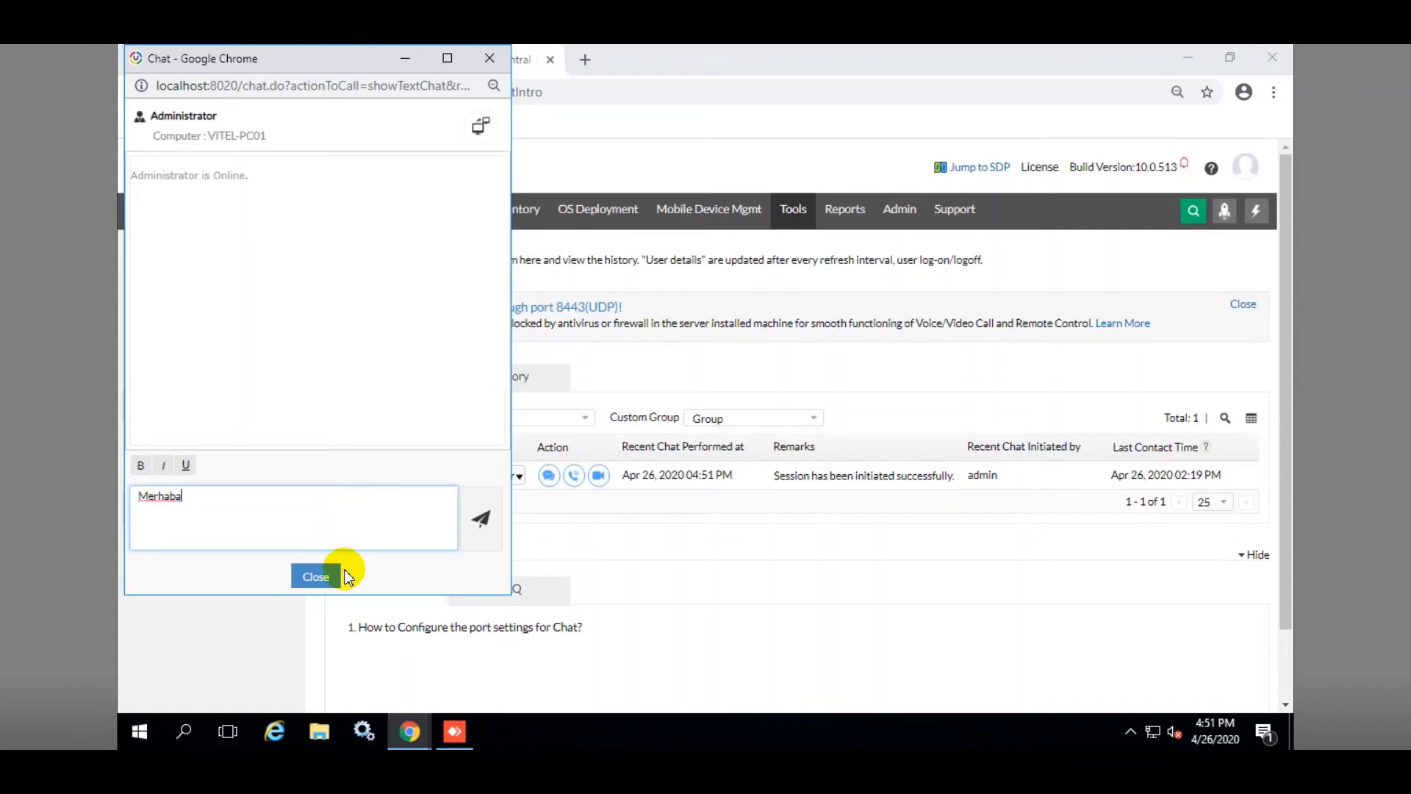
click(482, 519)
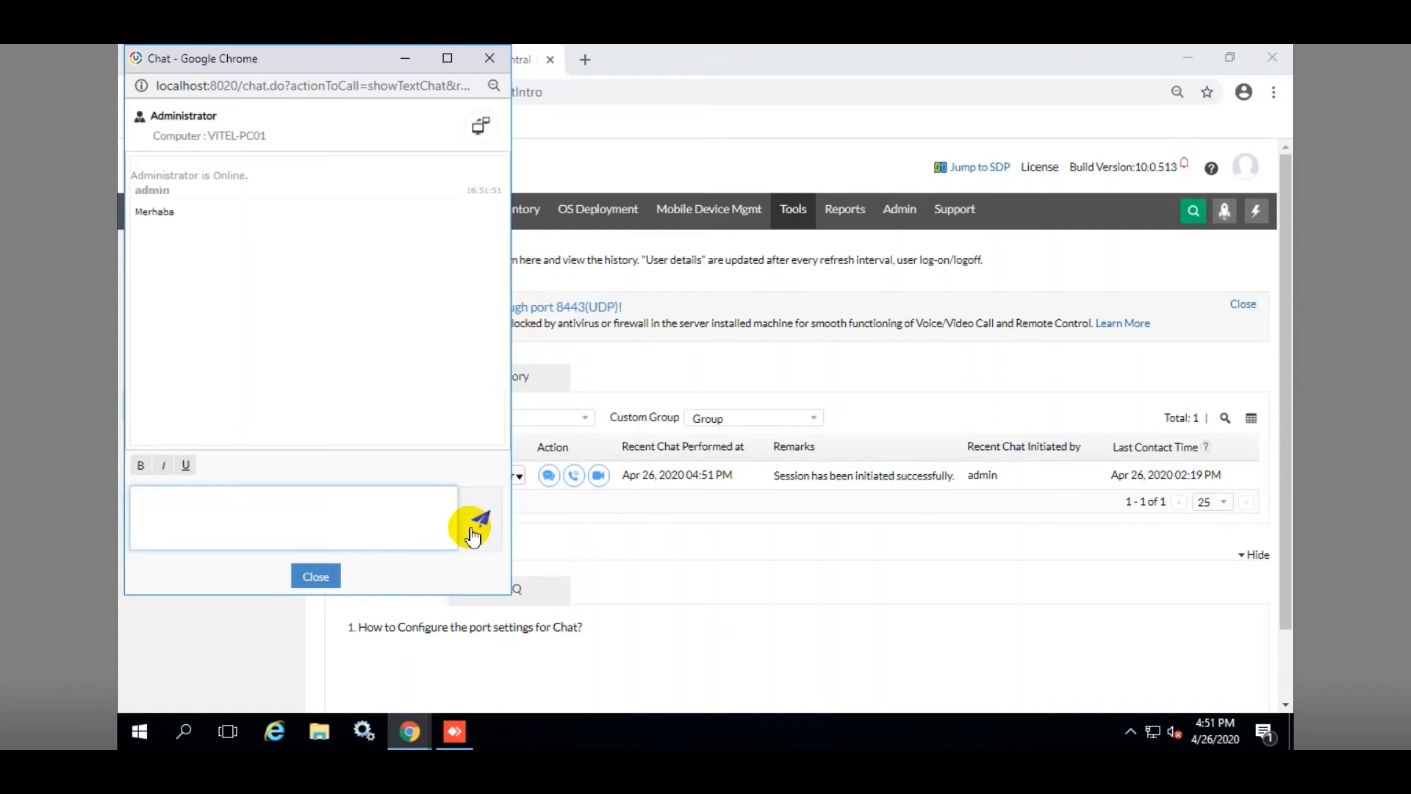
- Check the chat window in the DTCVideoClient01 AnyDesk session and return to the DTCVideoServer session
mouse_move(262, 694)
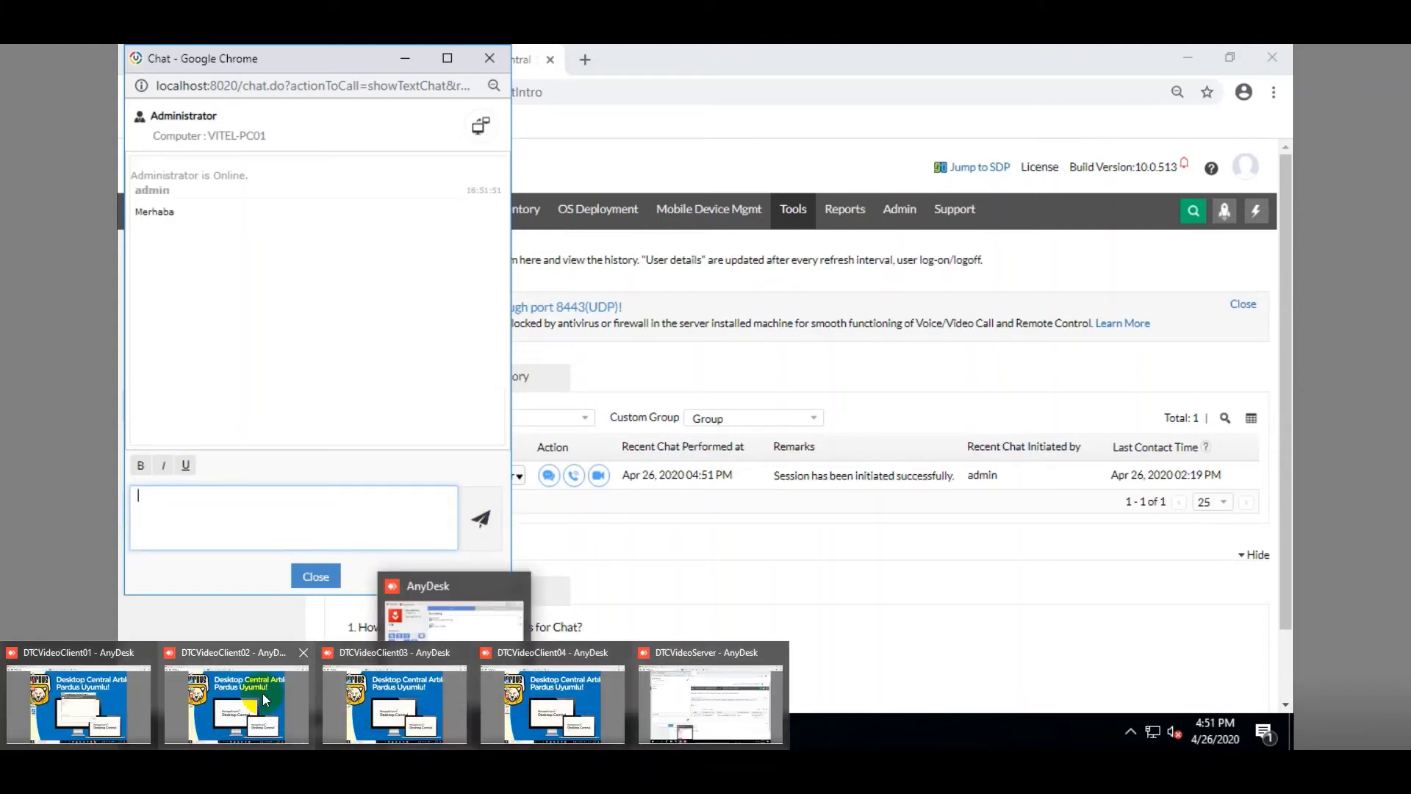
click(125, 699)
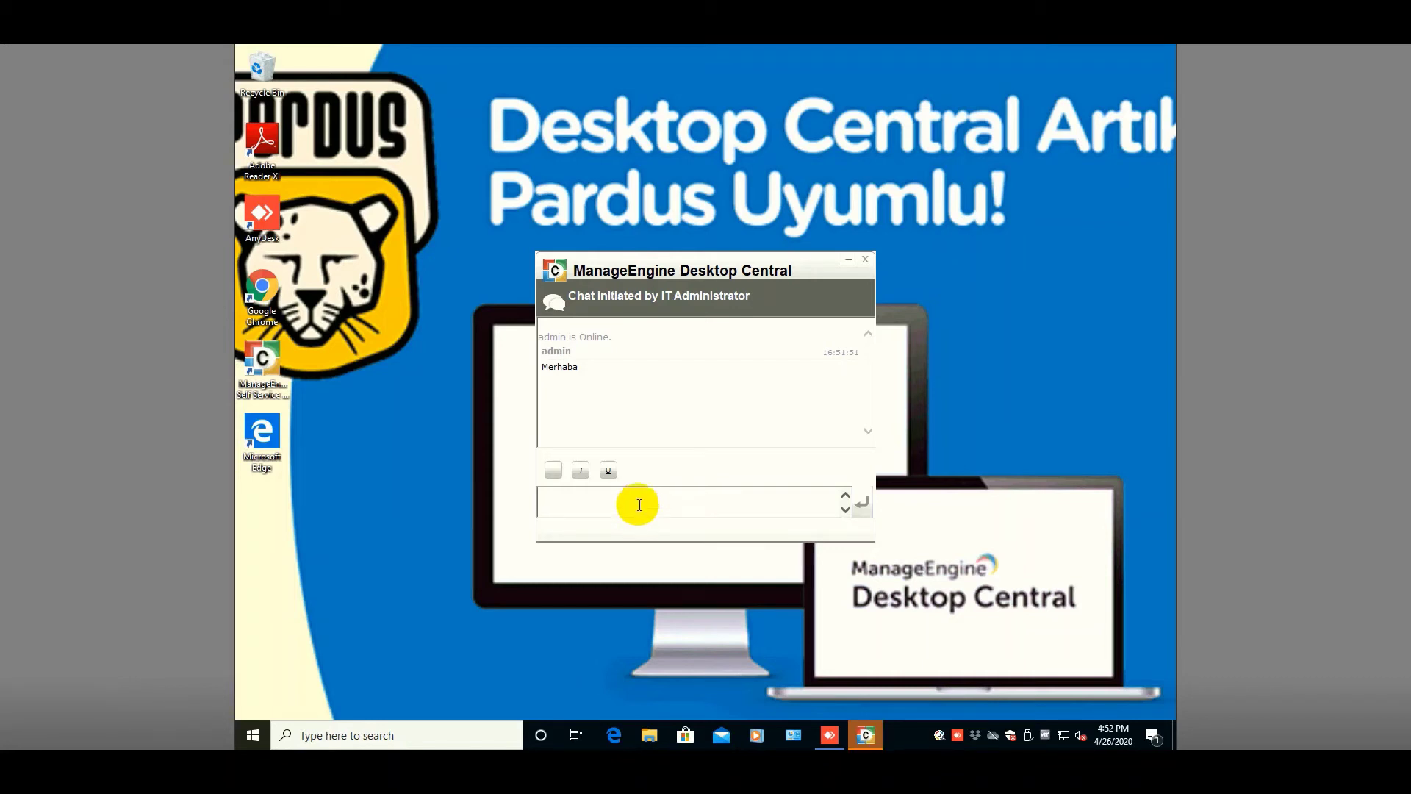
mouse_move(397, 768)
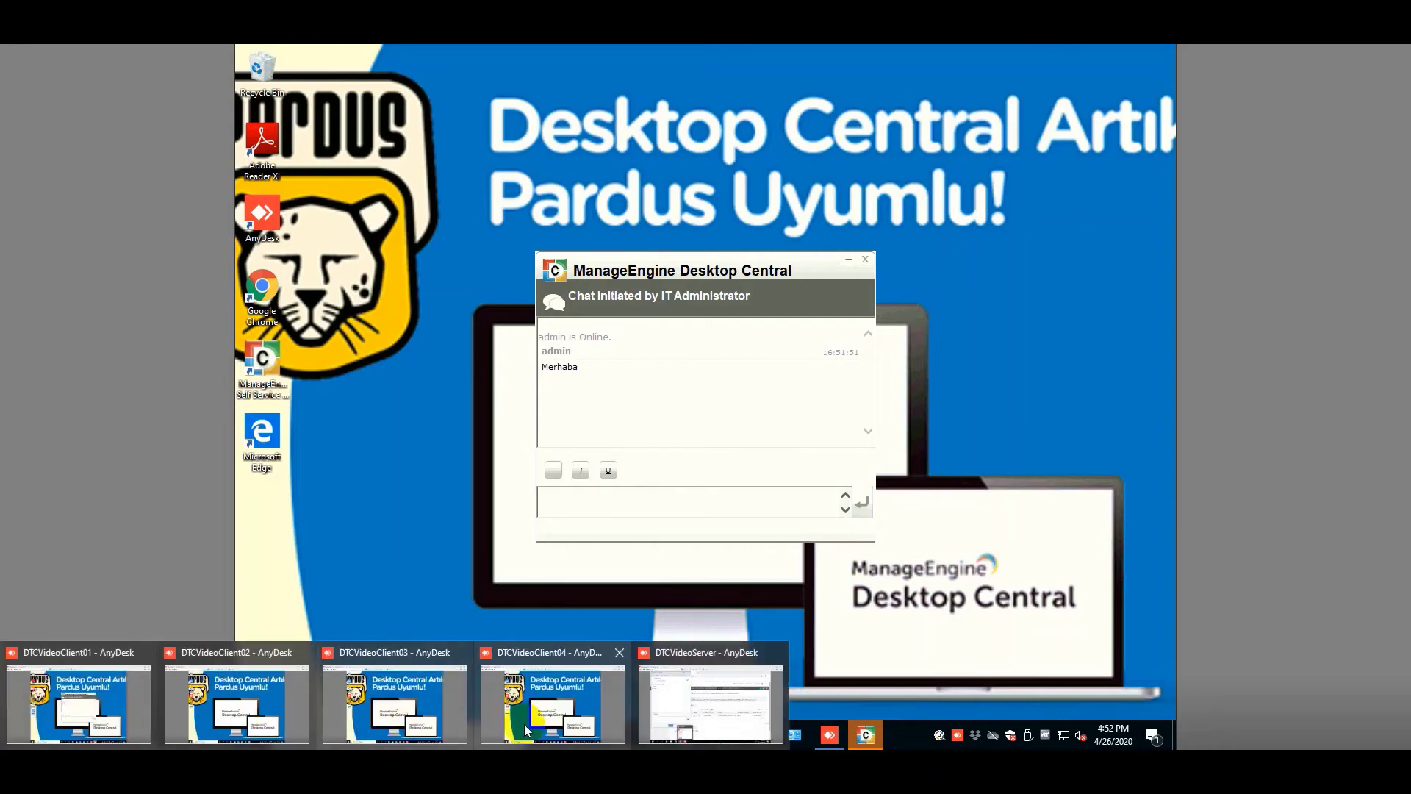
click(694, 680)
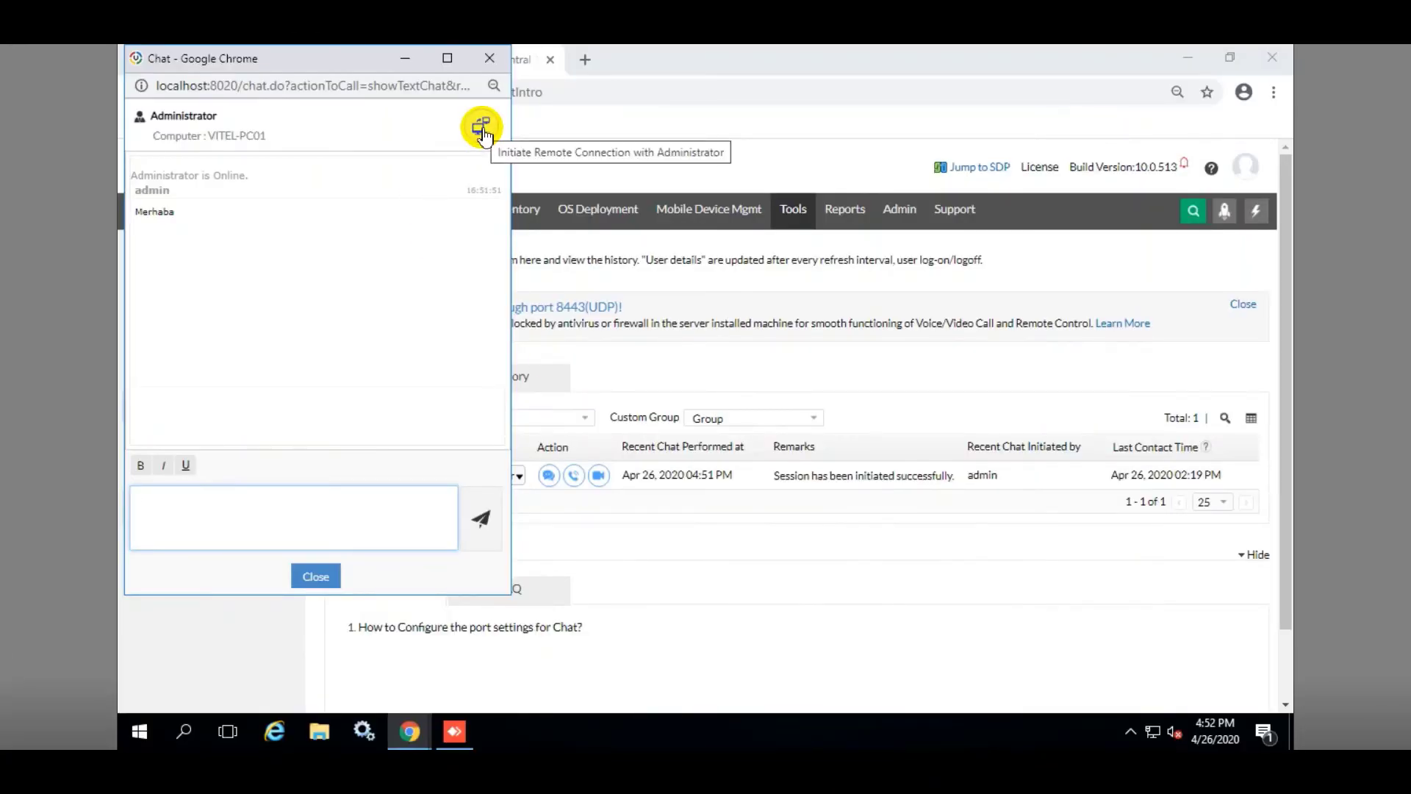
- Request a remote connection to VITEL-PC01 from the chat, giving the reason "Yazılım yüklemesi hakkında"
click(481, 128)
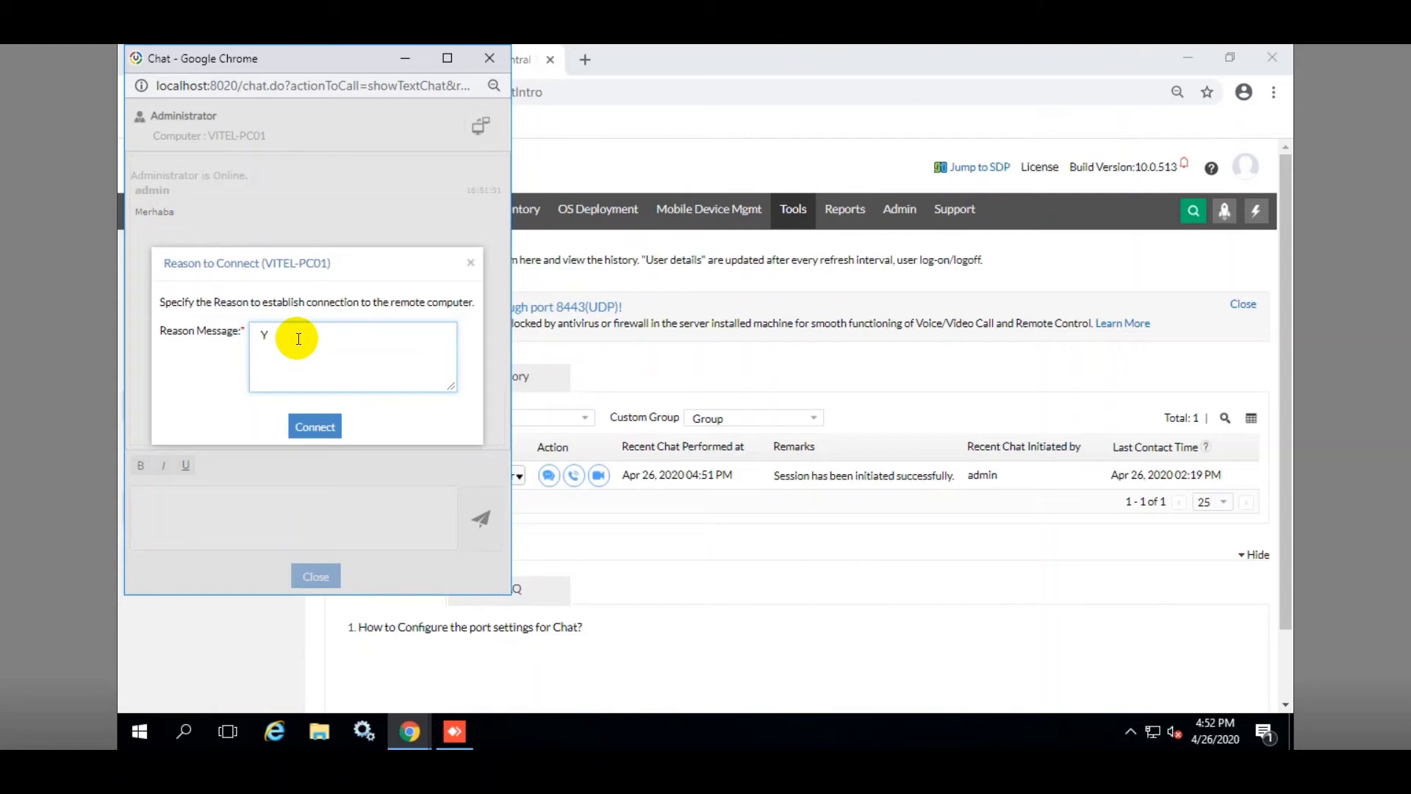
text(Yazılım yüklemesi hakkında)
click(302, 424)
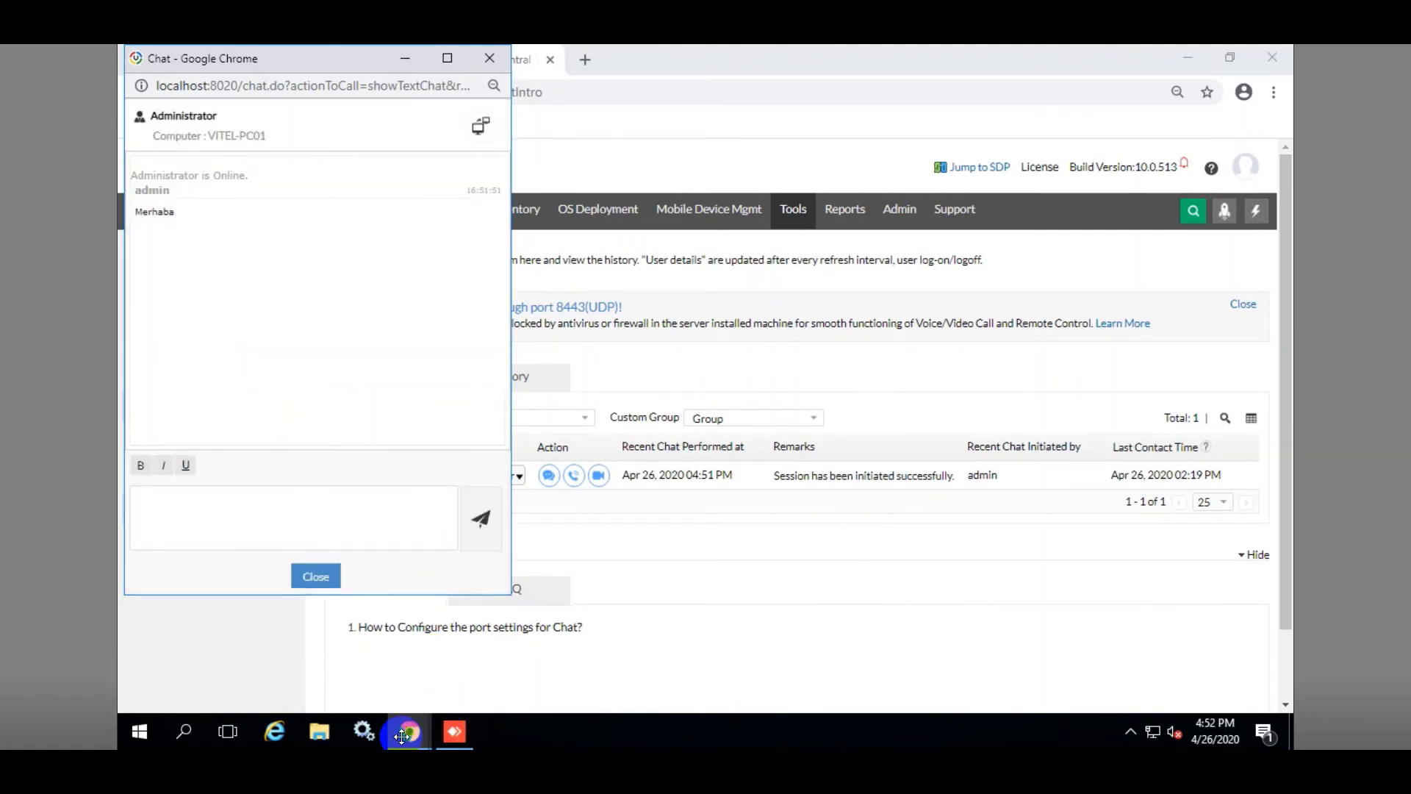
- Switch to the DTCVideoClient01 AnyDesk session and allow the admin to control the desktop
mouse_move(405, 732)
click(79, 702)
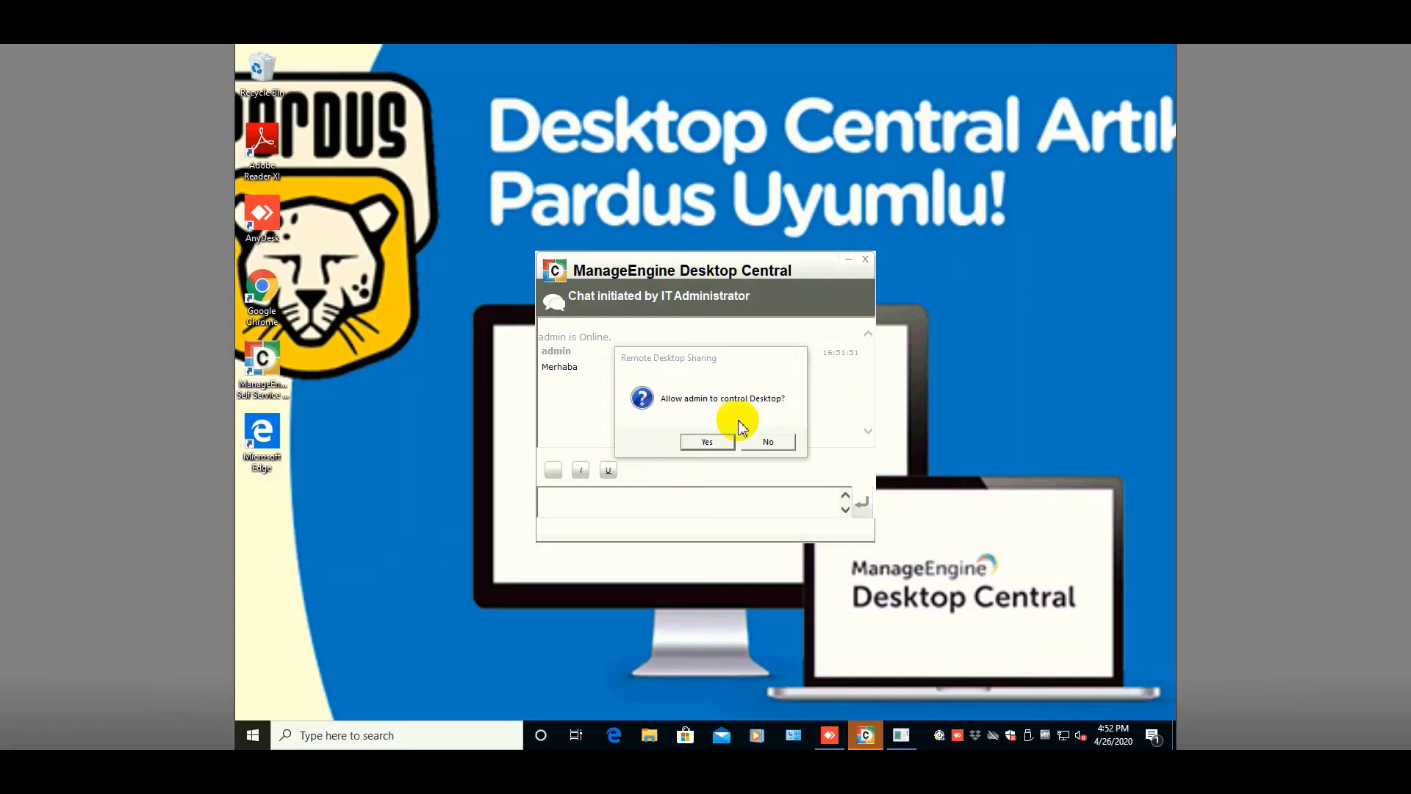
click(724, 442)
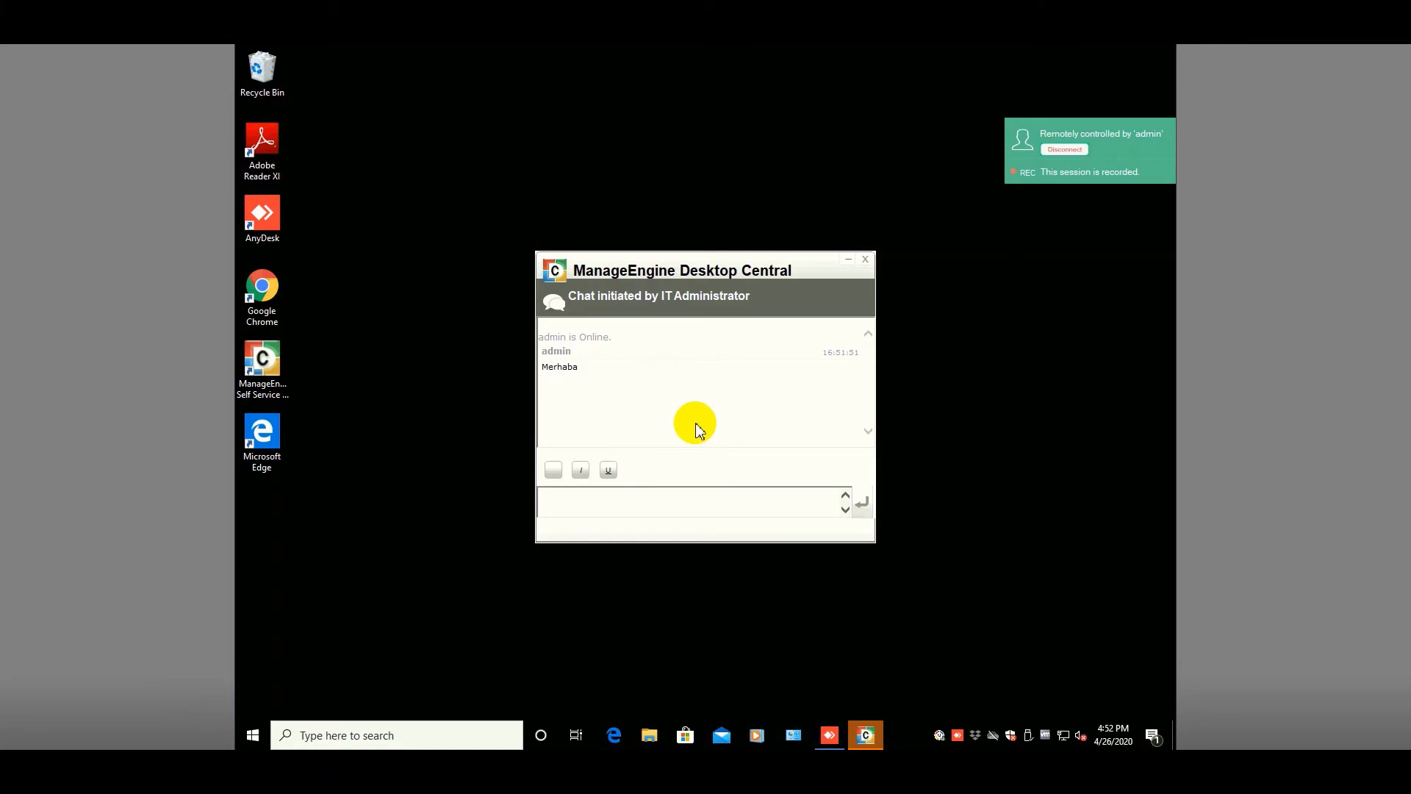
- Disconnect the admin's remote control session from the client, confirm it, and minimize the chat window
click(1079, 154)
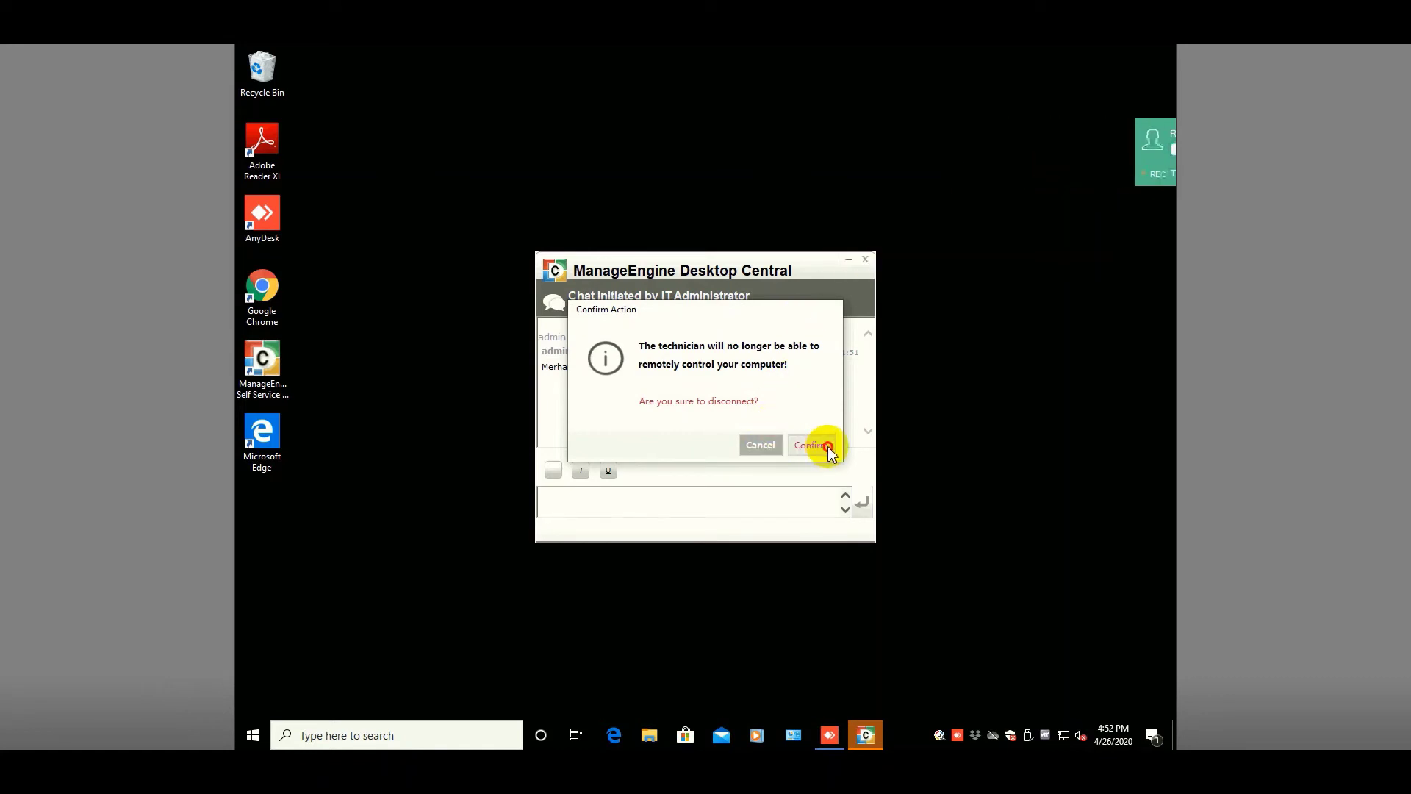
click(828, 445)
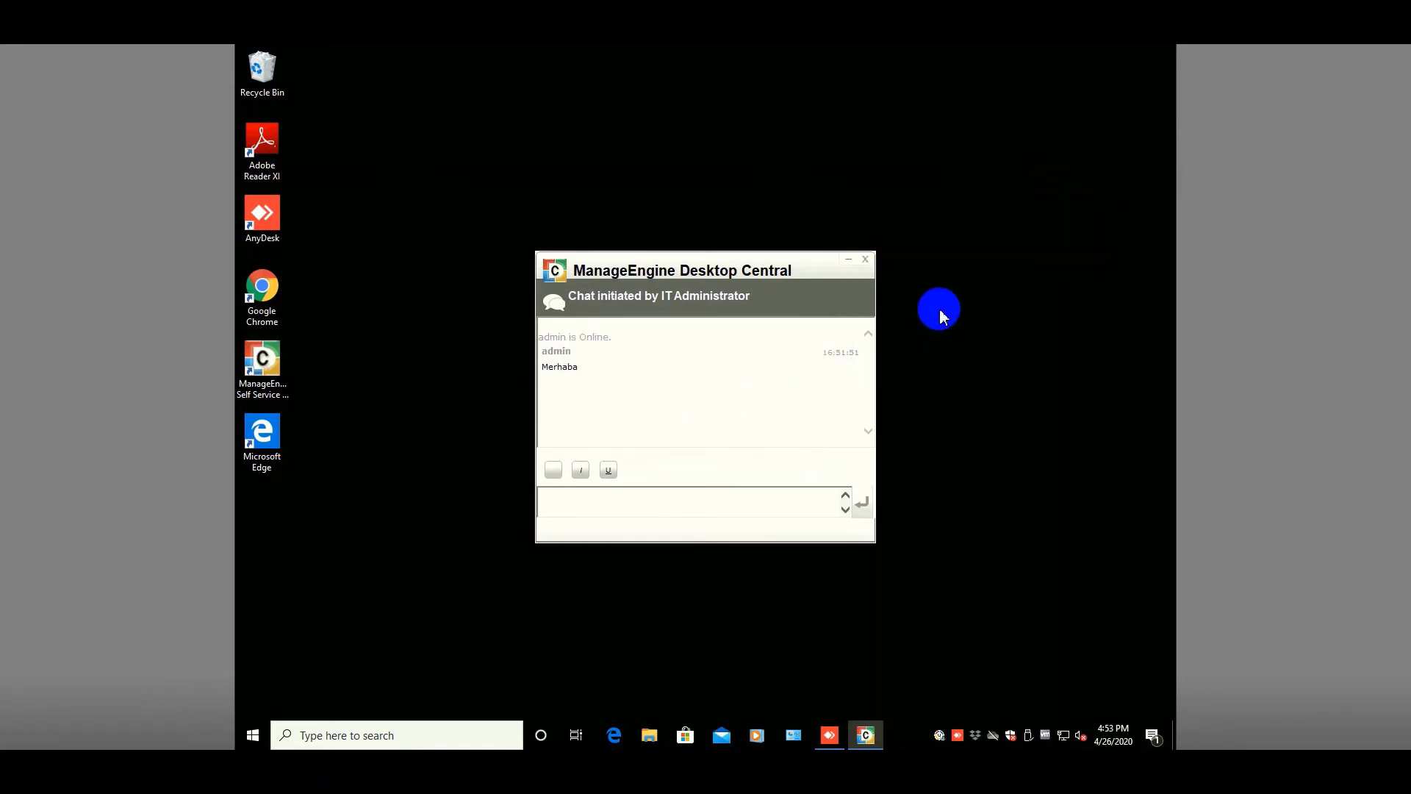
click(846, 255)
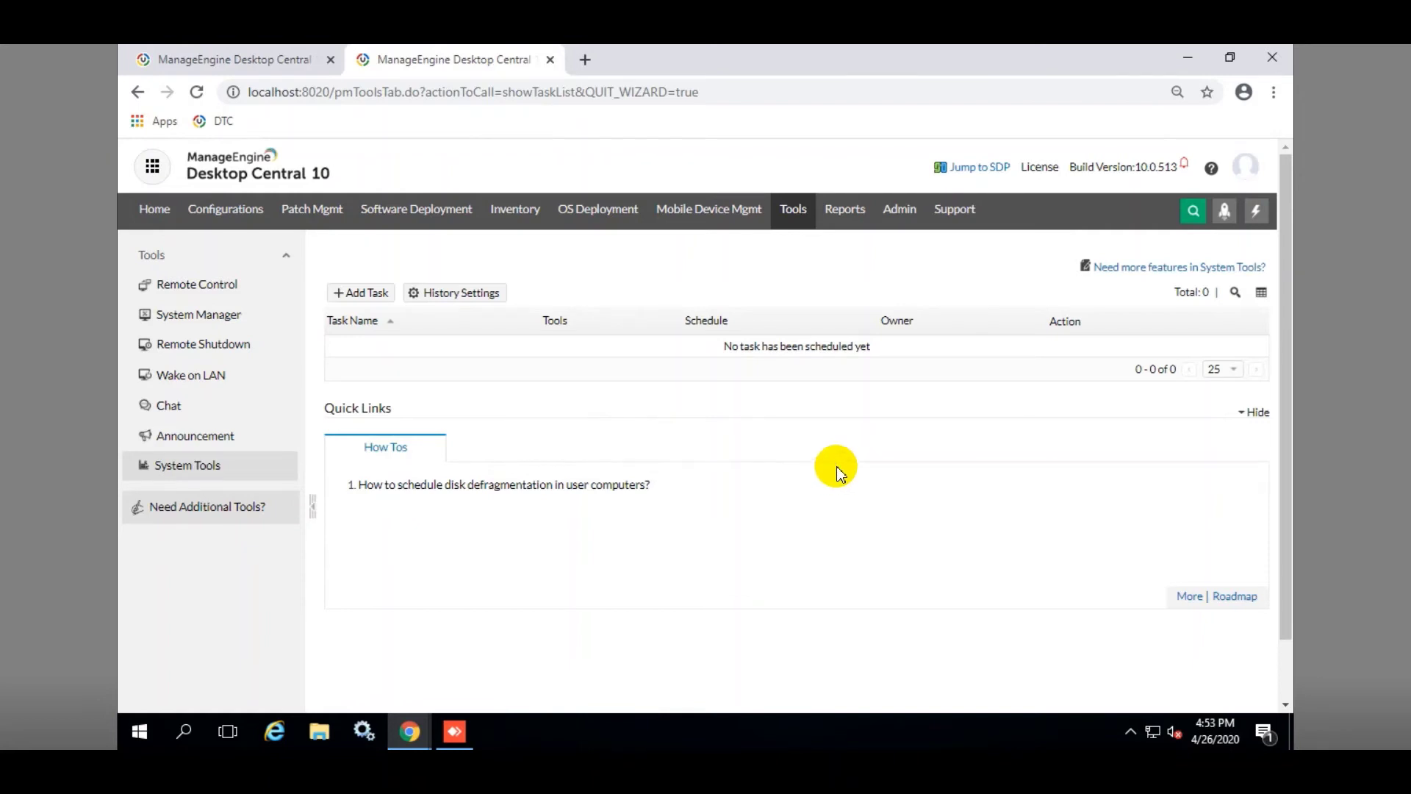
- Open the Announcement tool on the server and create a new announcement titled "Genel Duyuru"
click(243, 441)
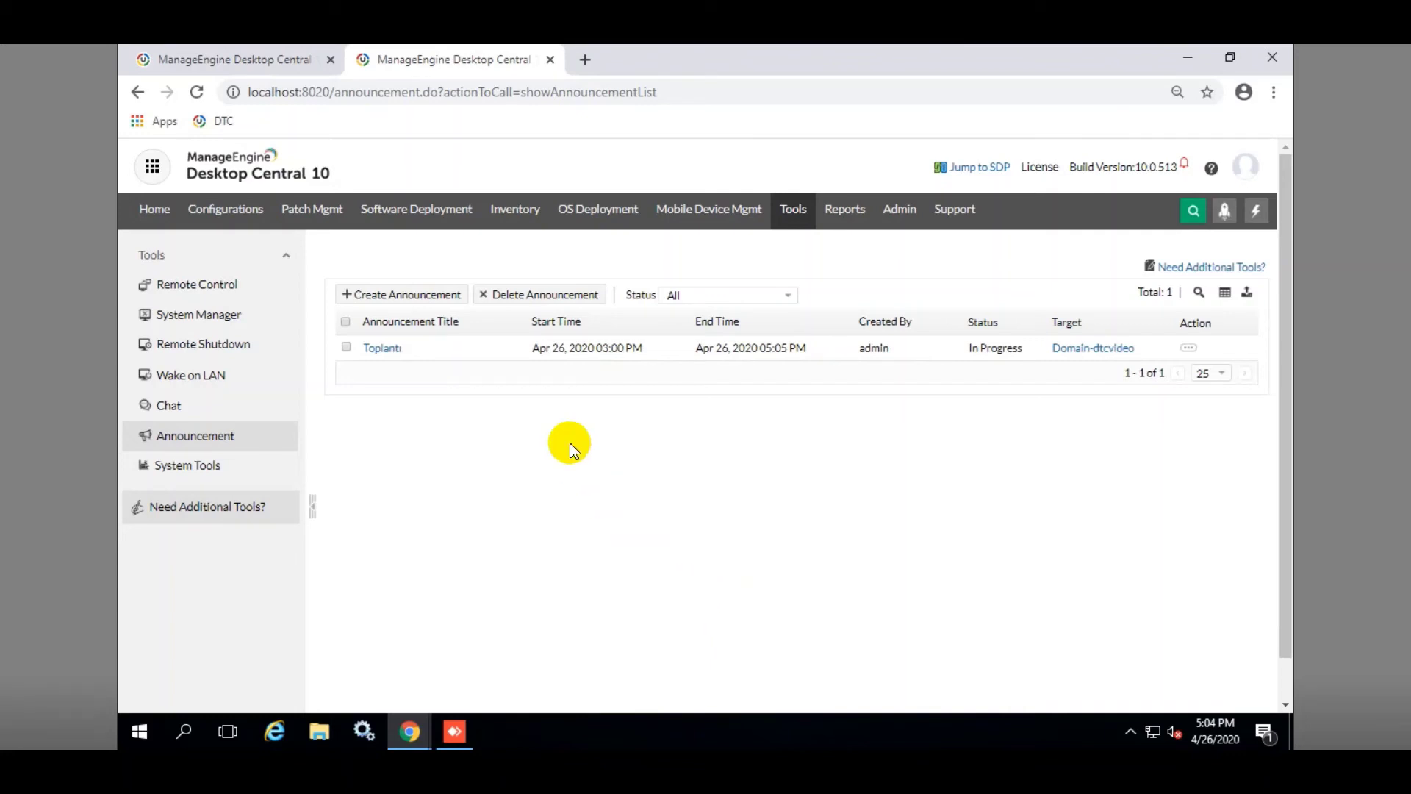
click(445, 294)
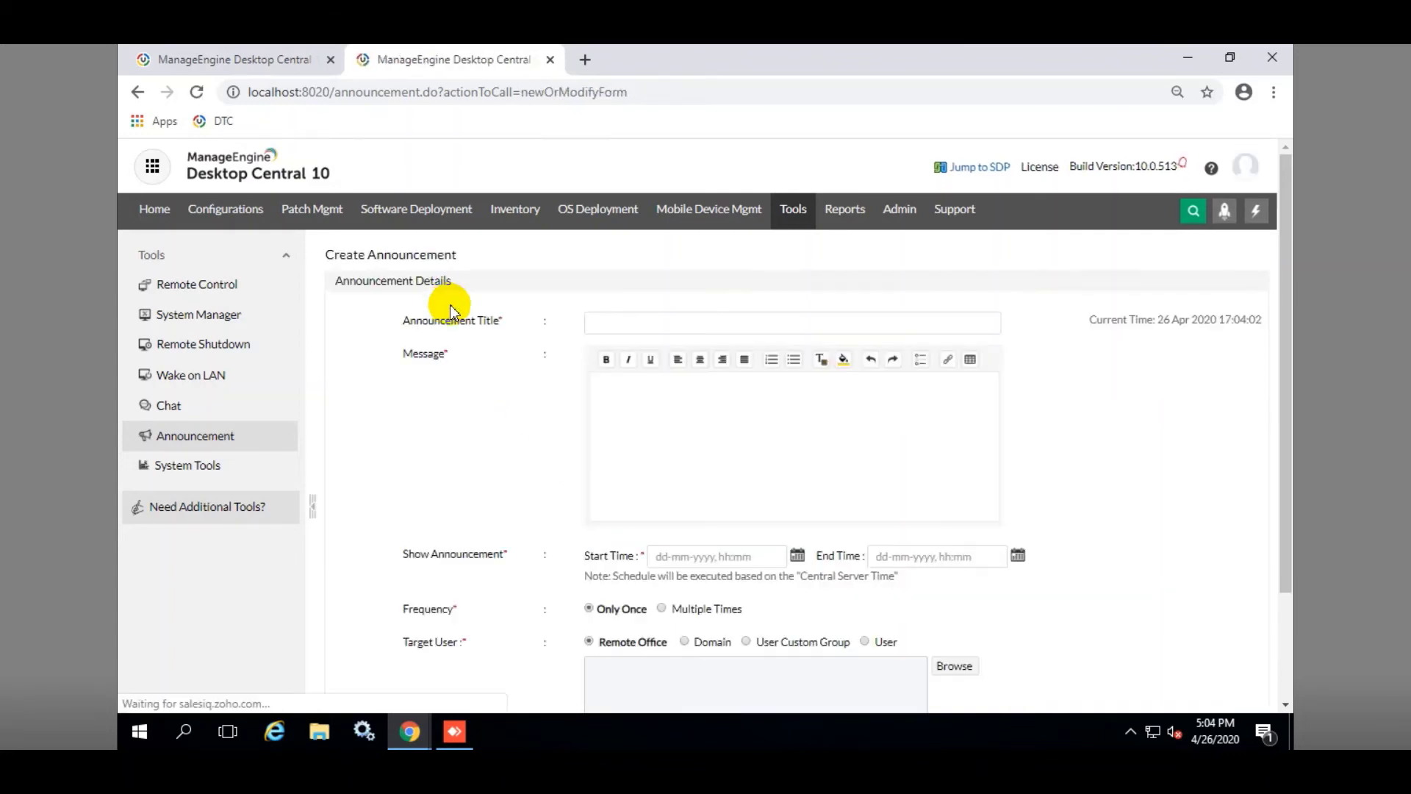
click(632, 321)
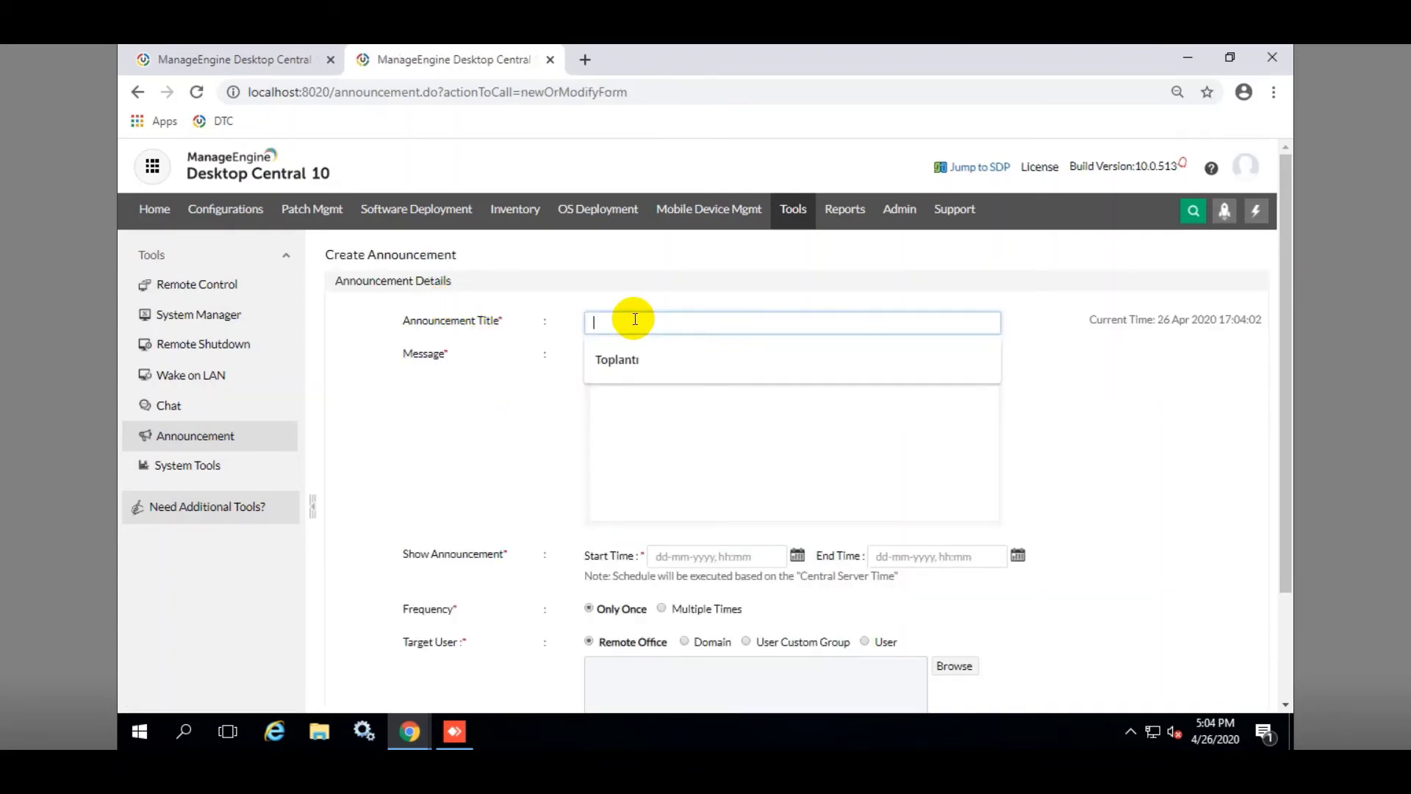
text(Gen)
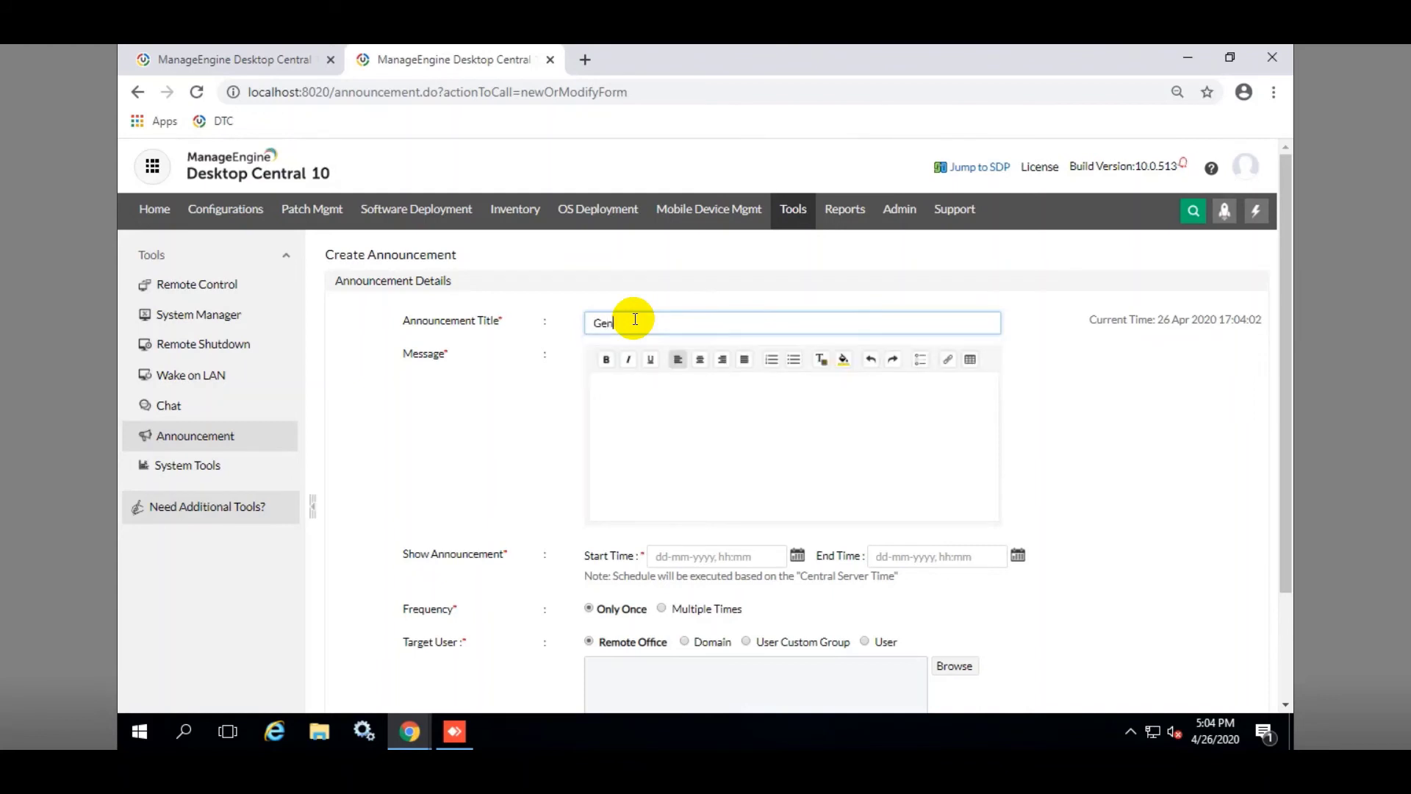
text(el Duyuru)
- Write the announcement message "Saat 17:10'da herkes eğitim odasına beklenmektedir."
click(667, 396)
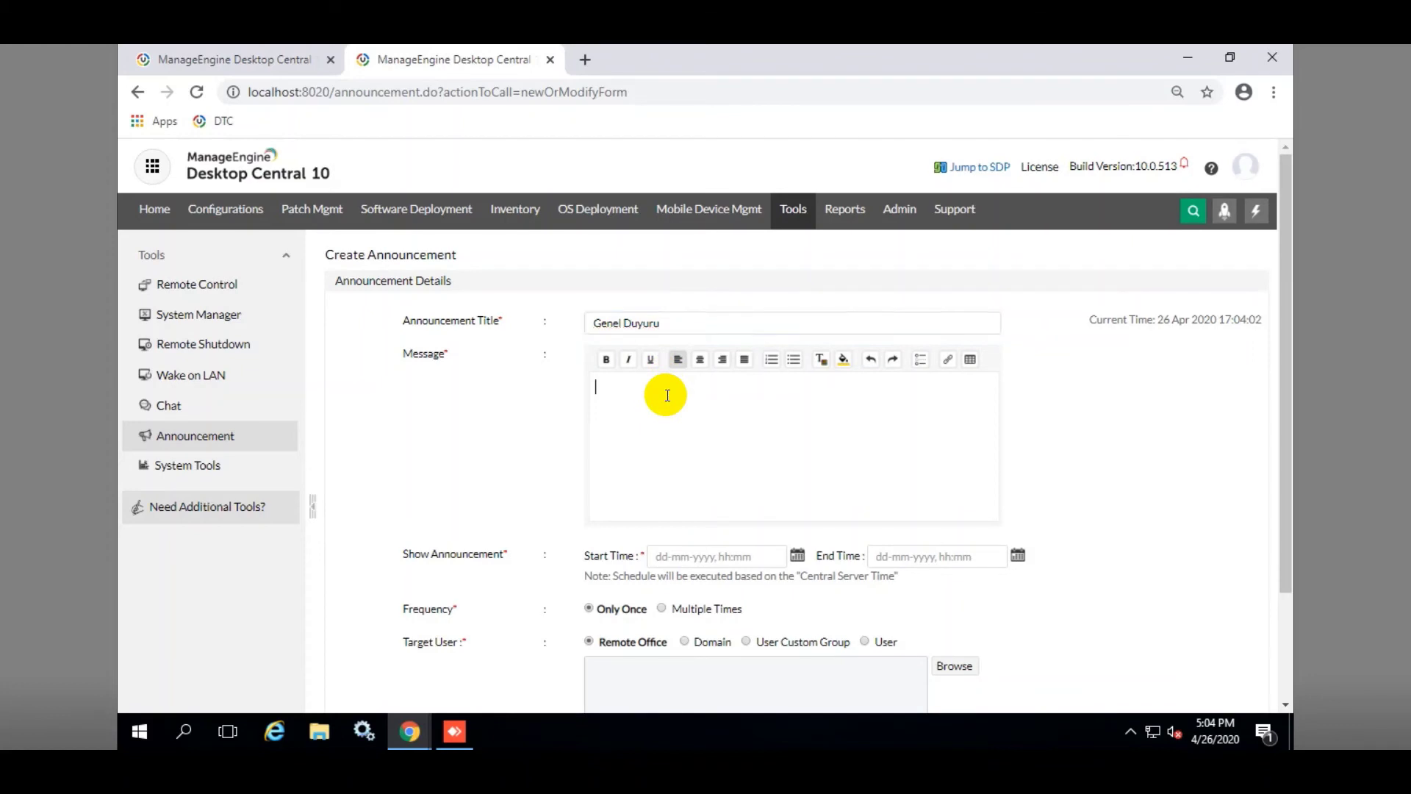
text(Saat 17:10'da herkes eğ)
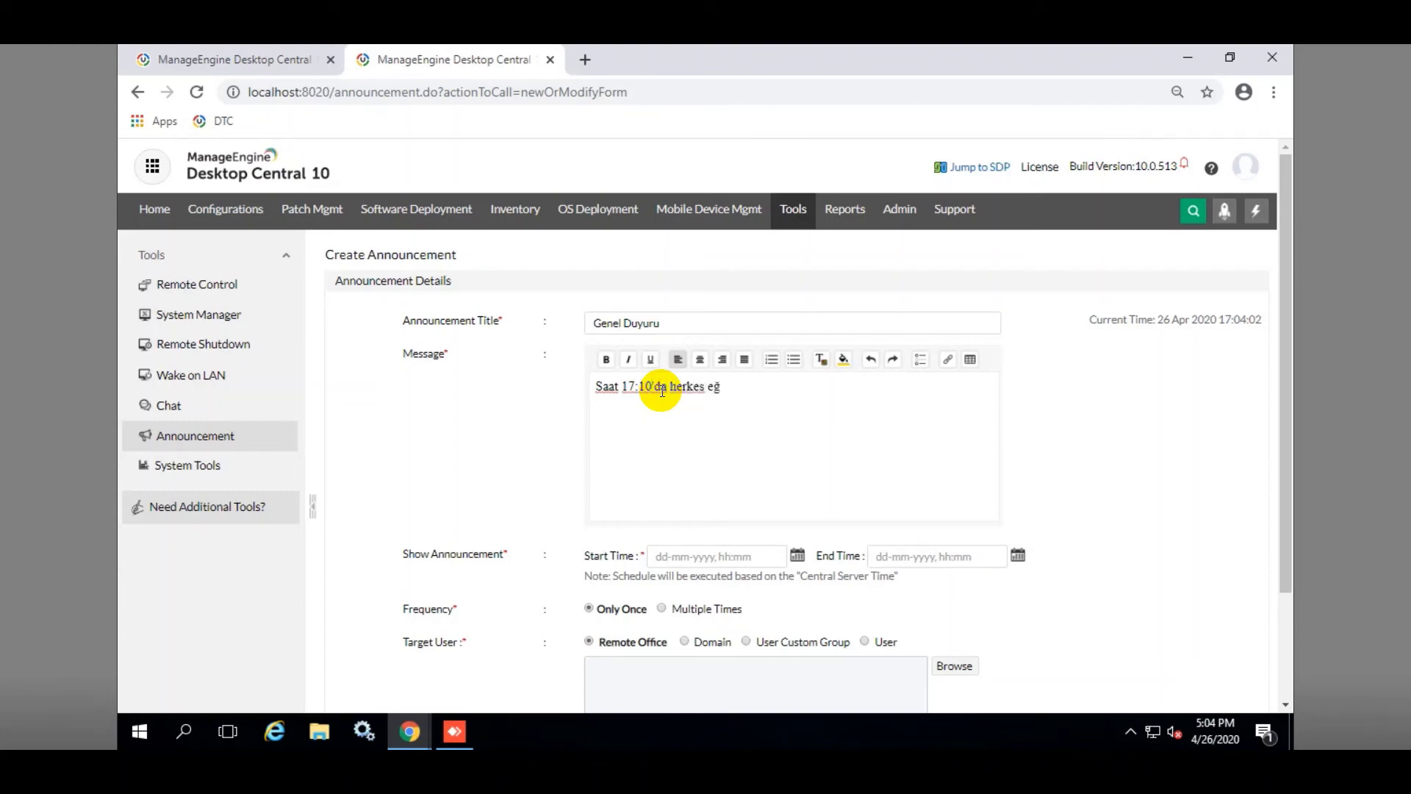
text(itim odasına beklenm)
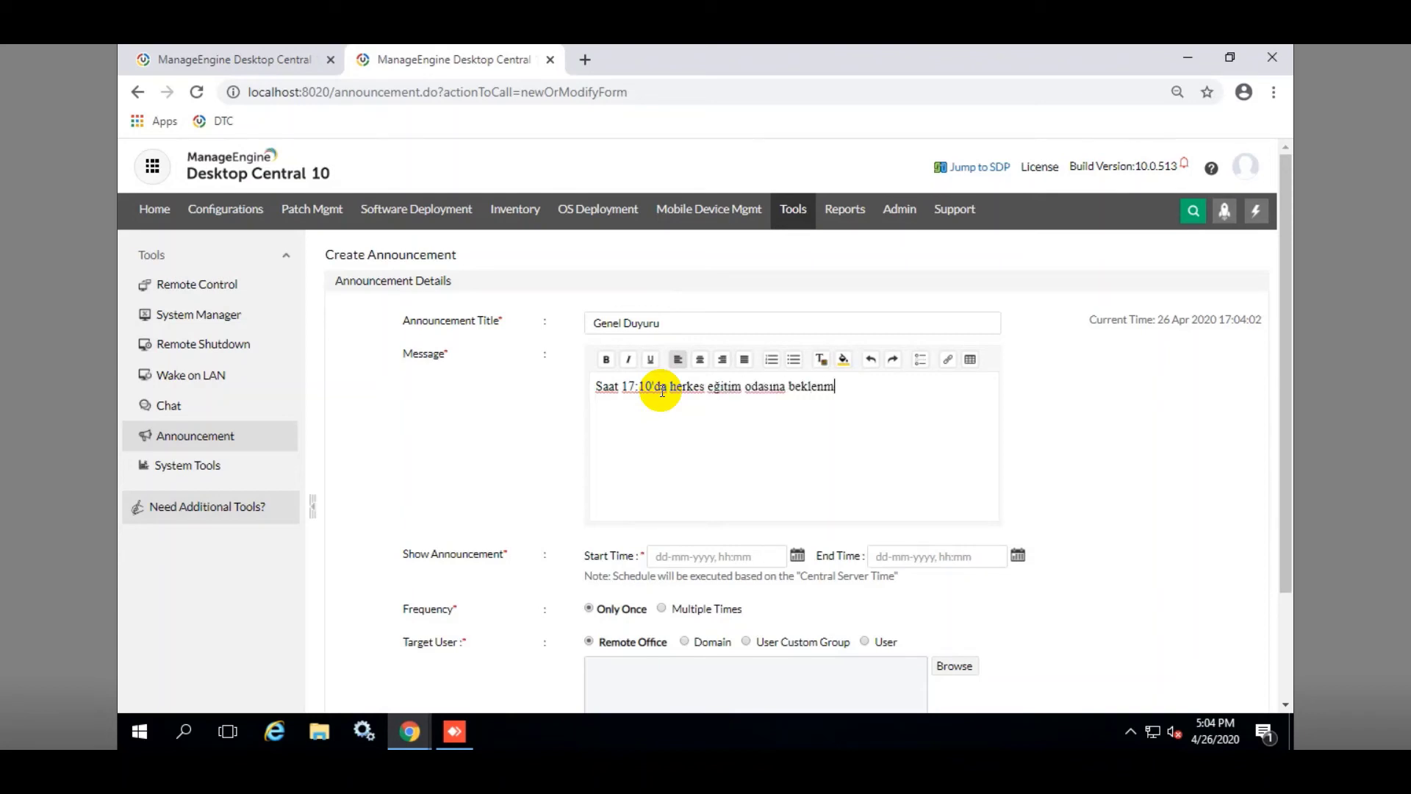
text(ektedir.)
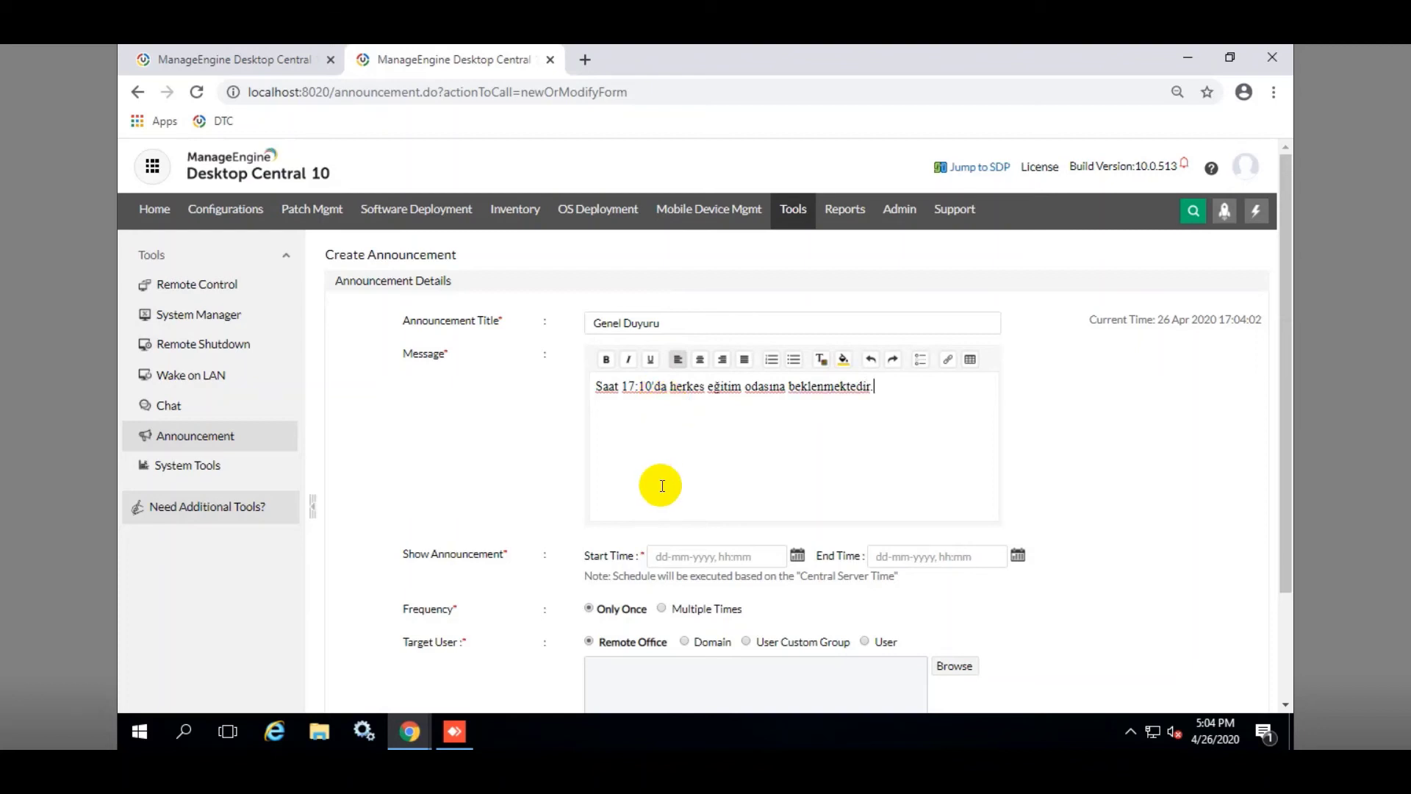
- Set the announcement's start time to 26-04-2020, 17:05
scroll(659, 482, down, 2)
click(735, 471)
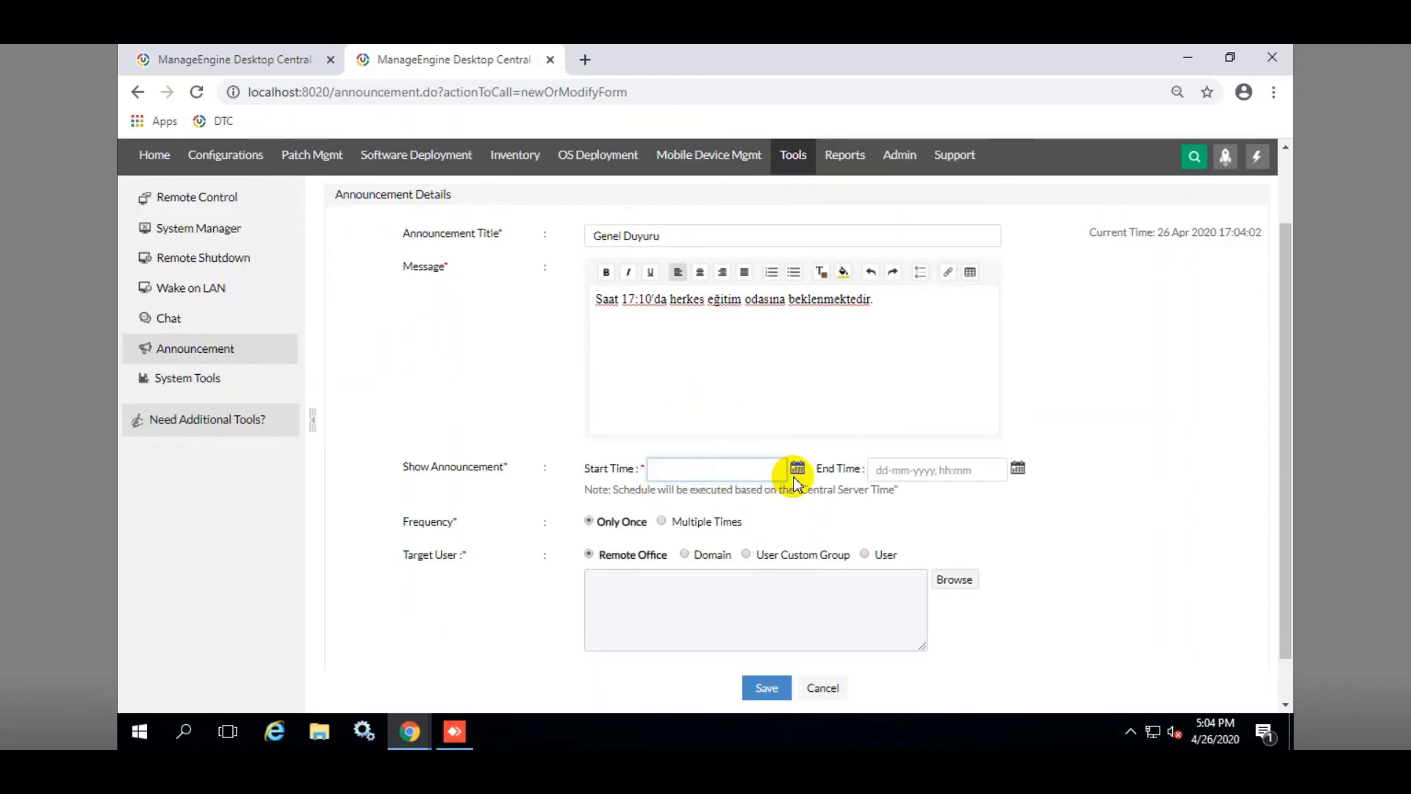
click(797, 468)
click(845, 535)
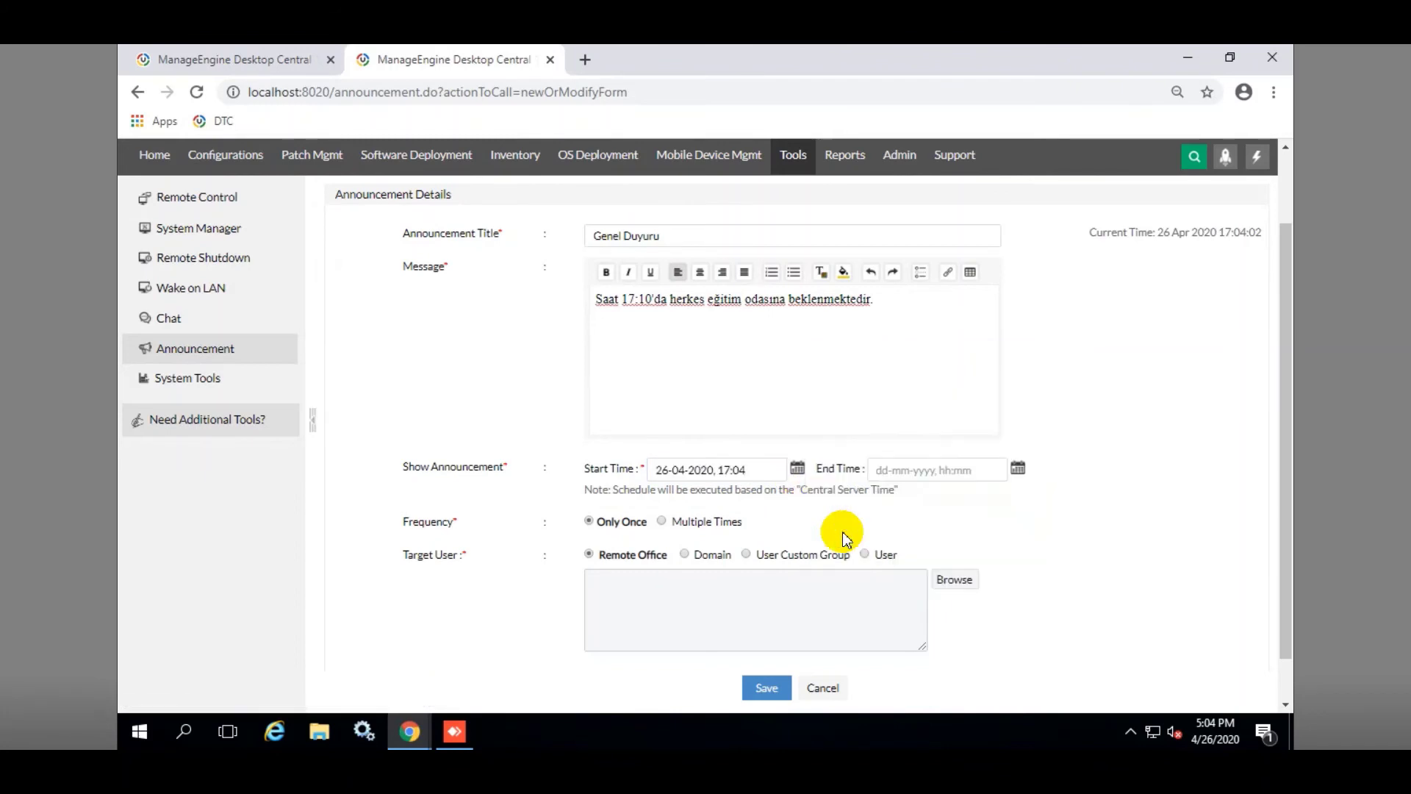
click(797, 468)
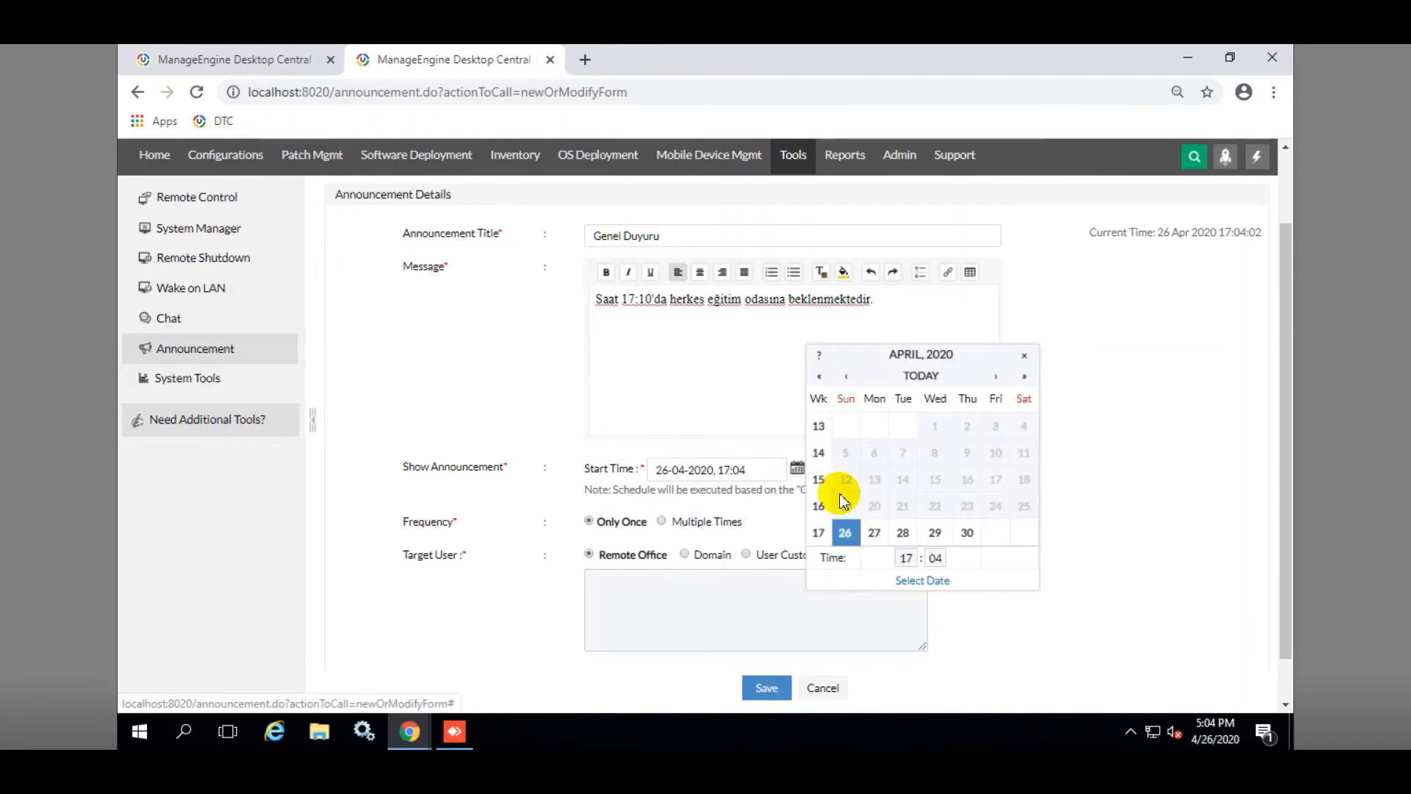
click(937, 559)
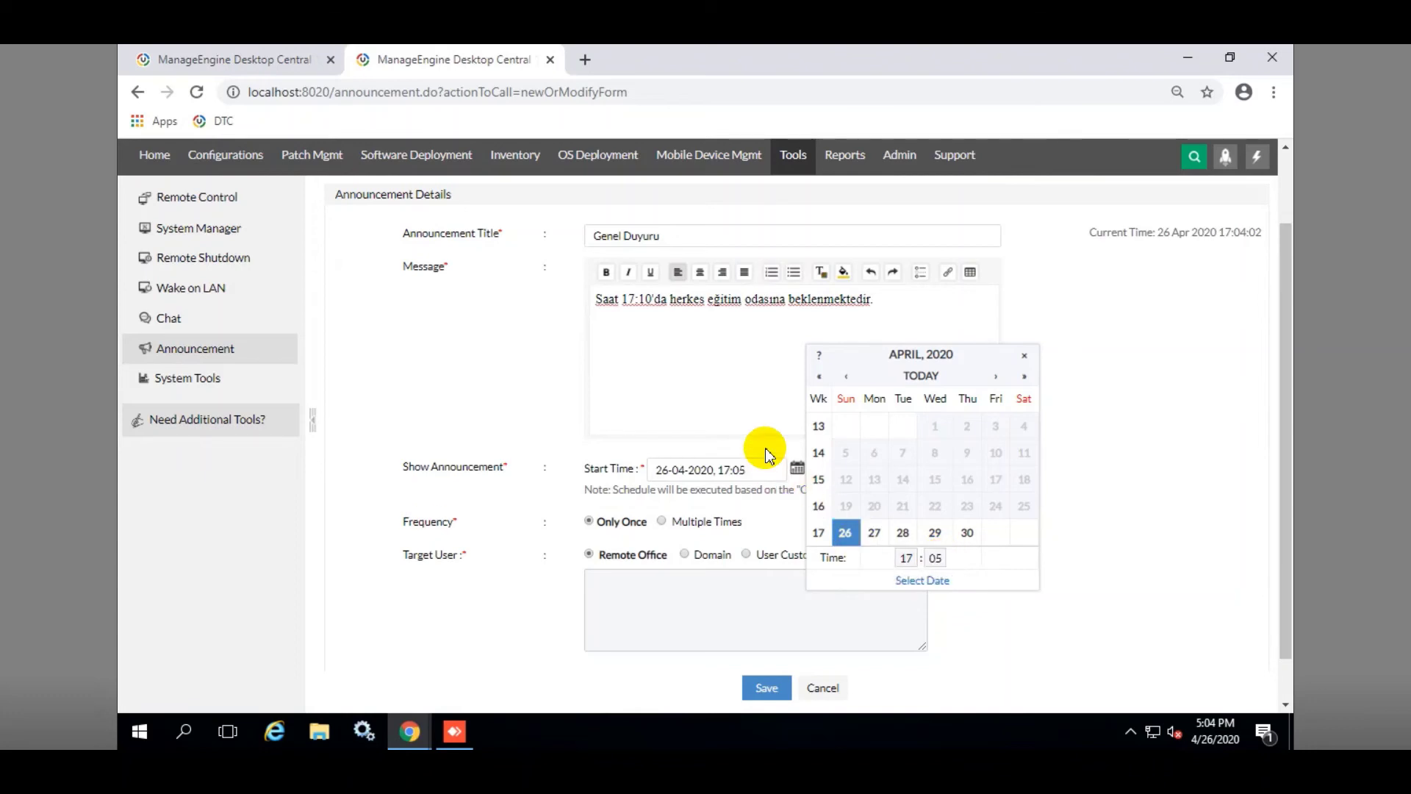
click(888, 469)
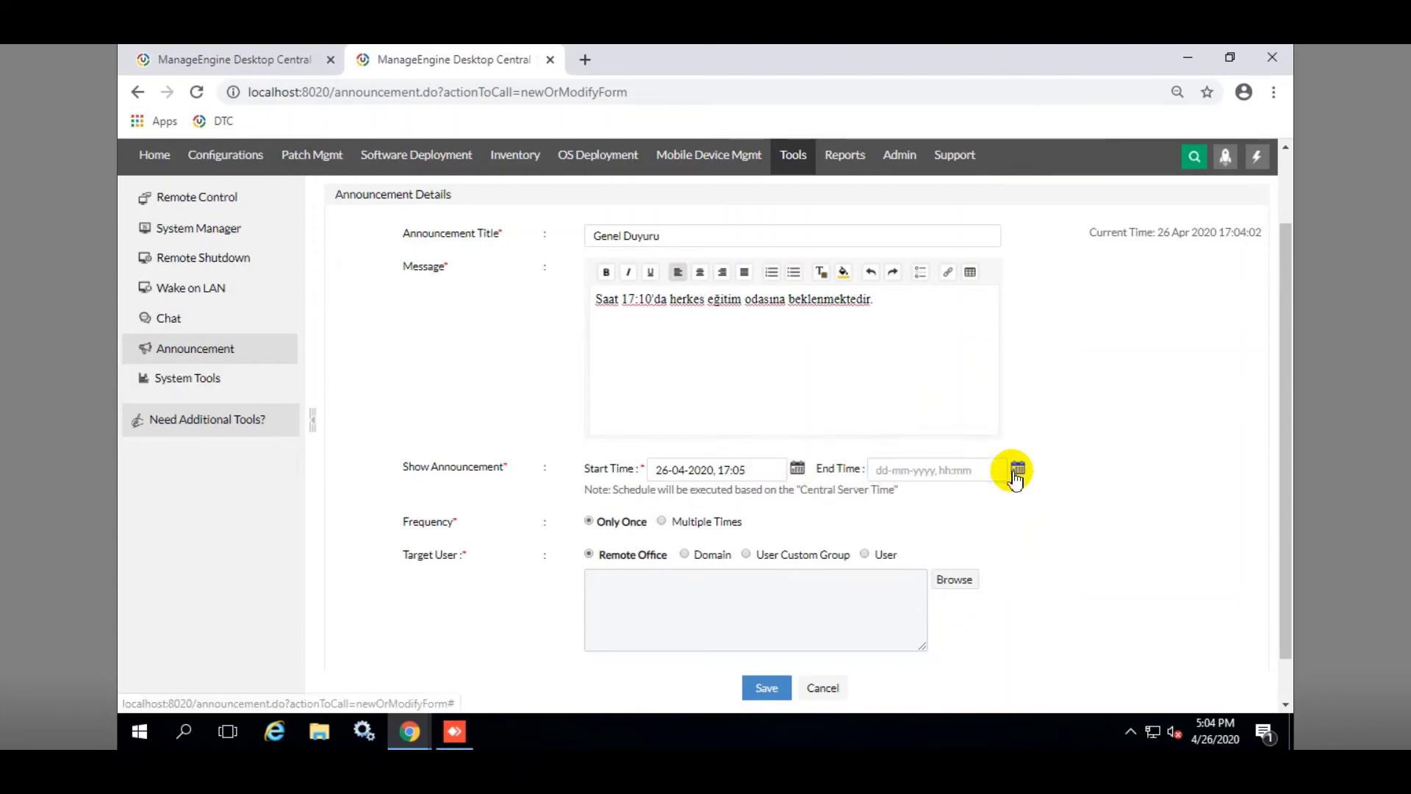
- Set the announcement's end time to 26-04-2020, 18:04
click(1017, 468)
click(1066, 532)
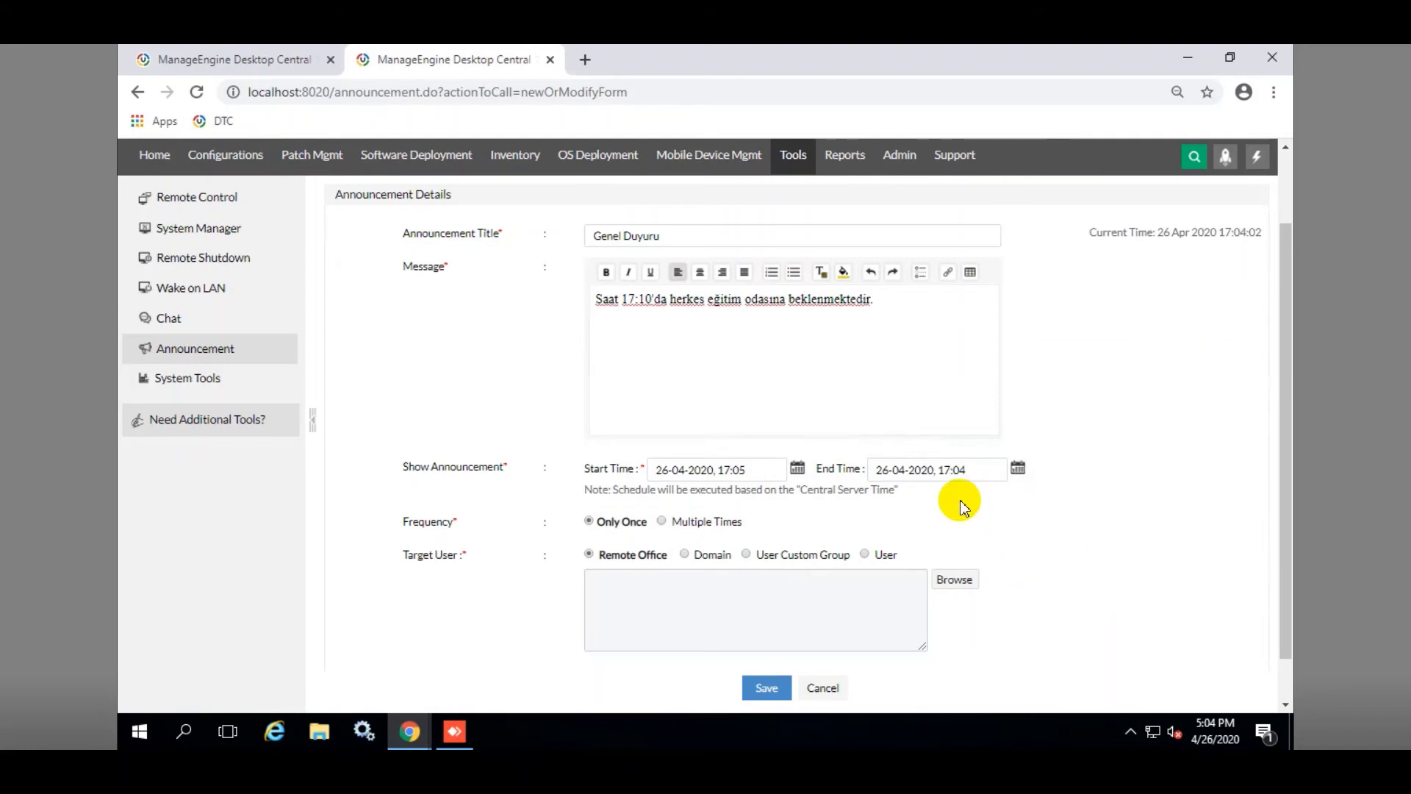
click(1019, 469)
click(1124, 557)
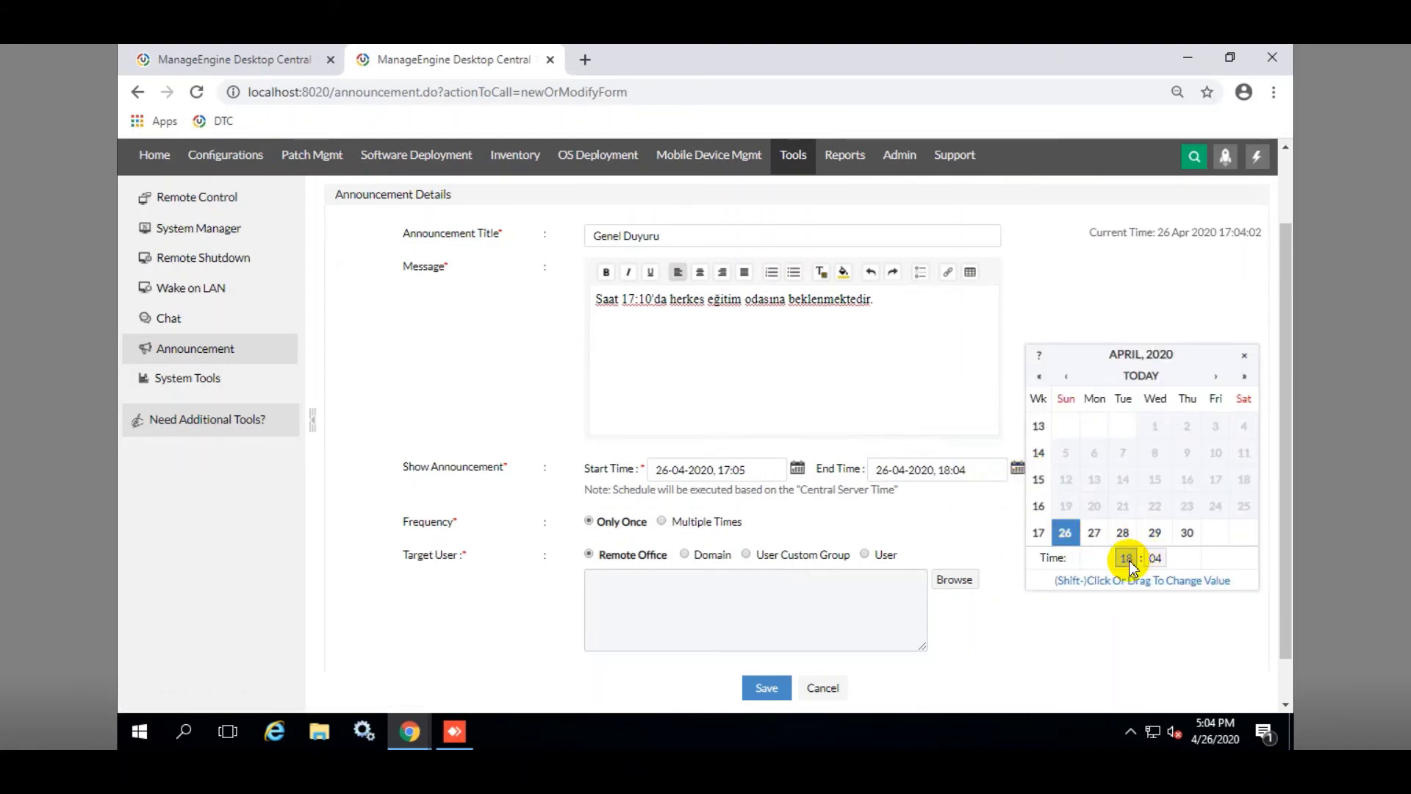
click(842, 613)
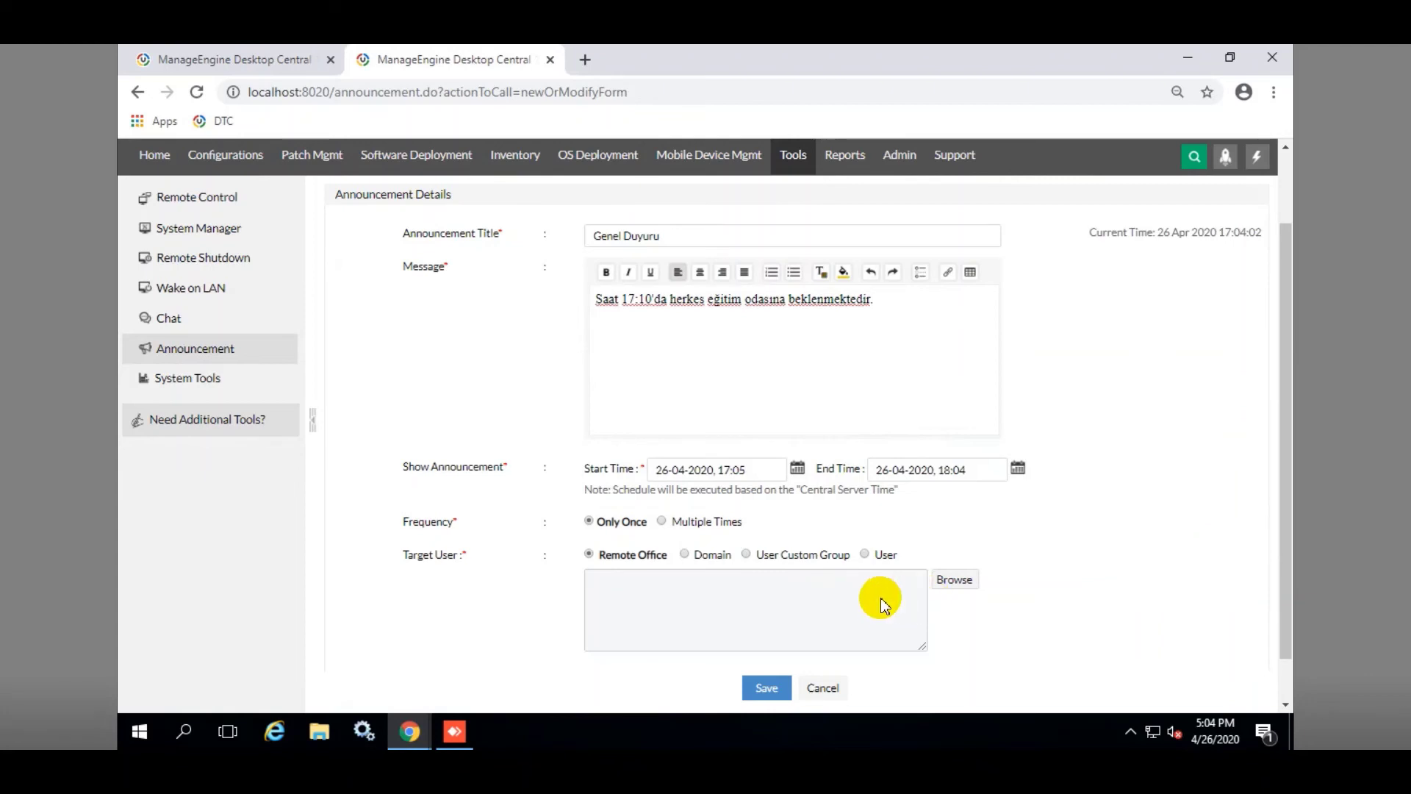
- Target the announcement at the dtcvideo domain and save it, checking its display on the client computer
click(686, 554)
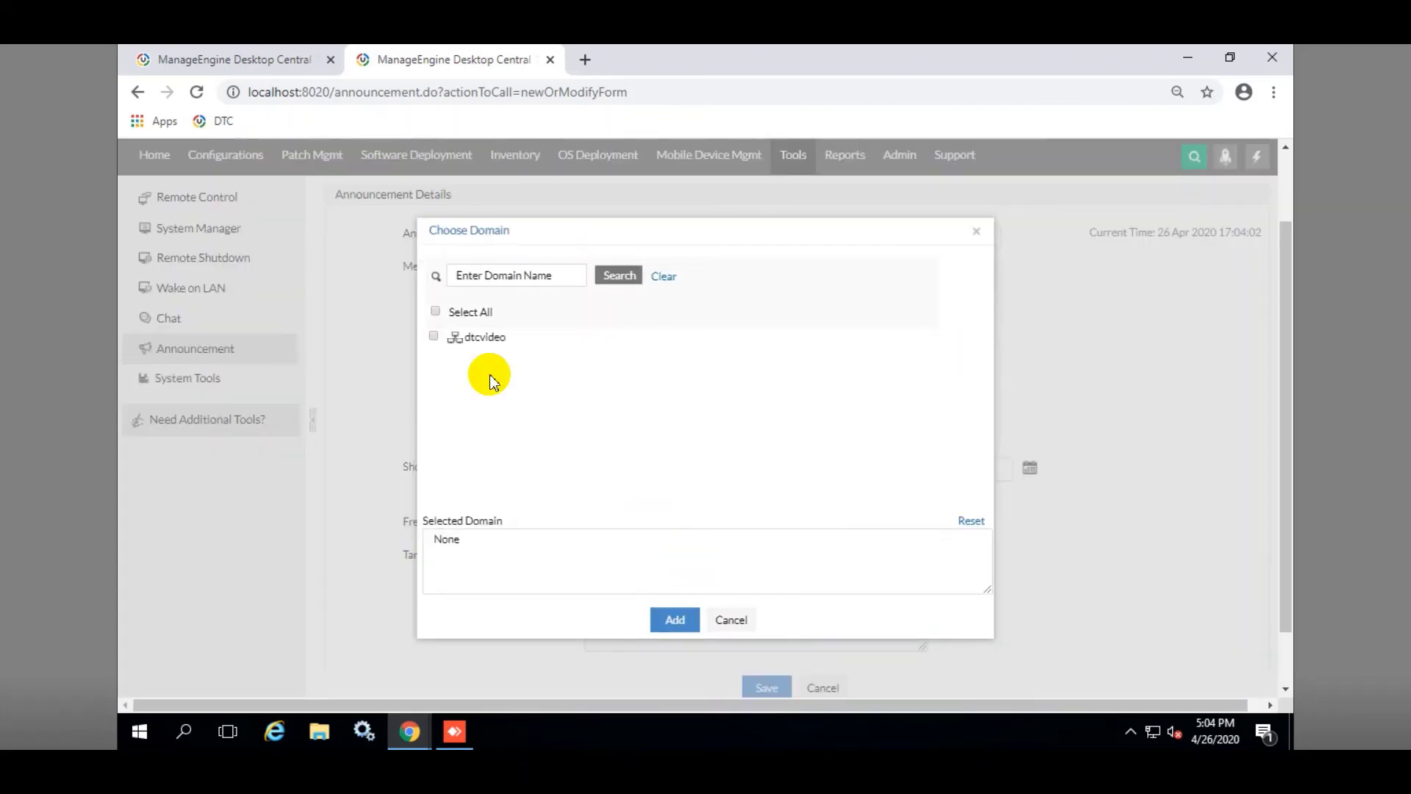
click(433, 336)
click(672, 619)
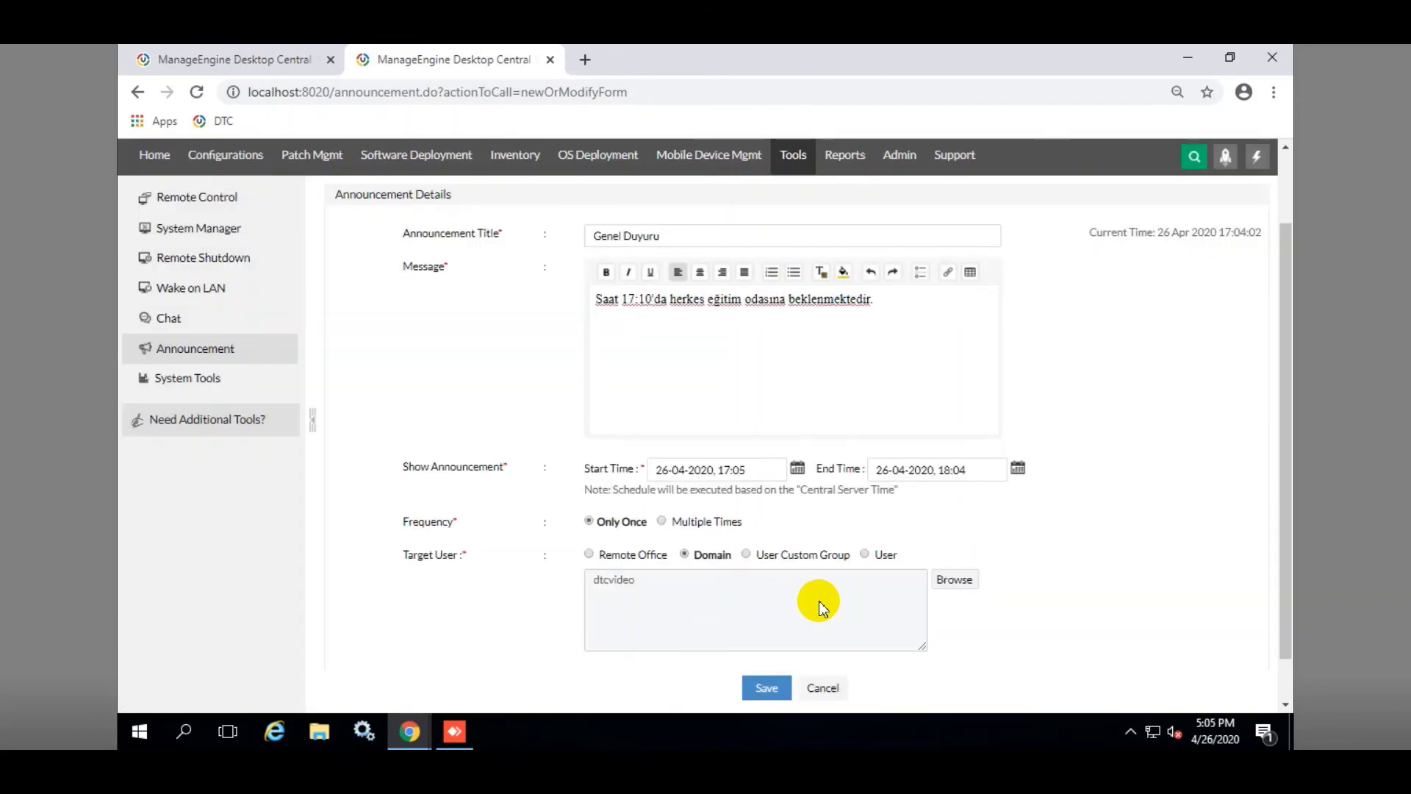
scroll(809, 603, down, 1)
click(769, 632)
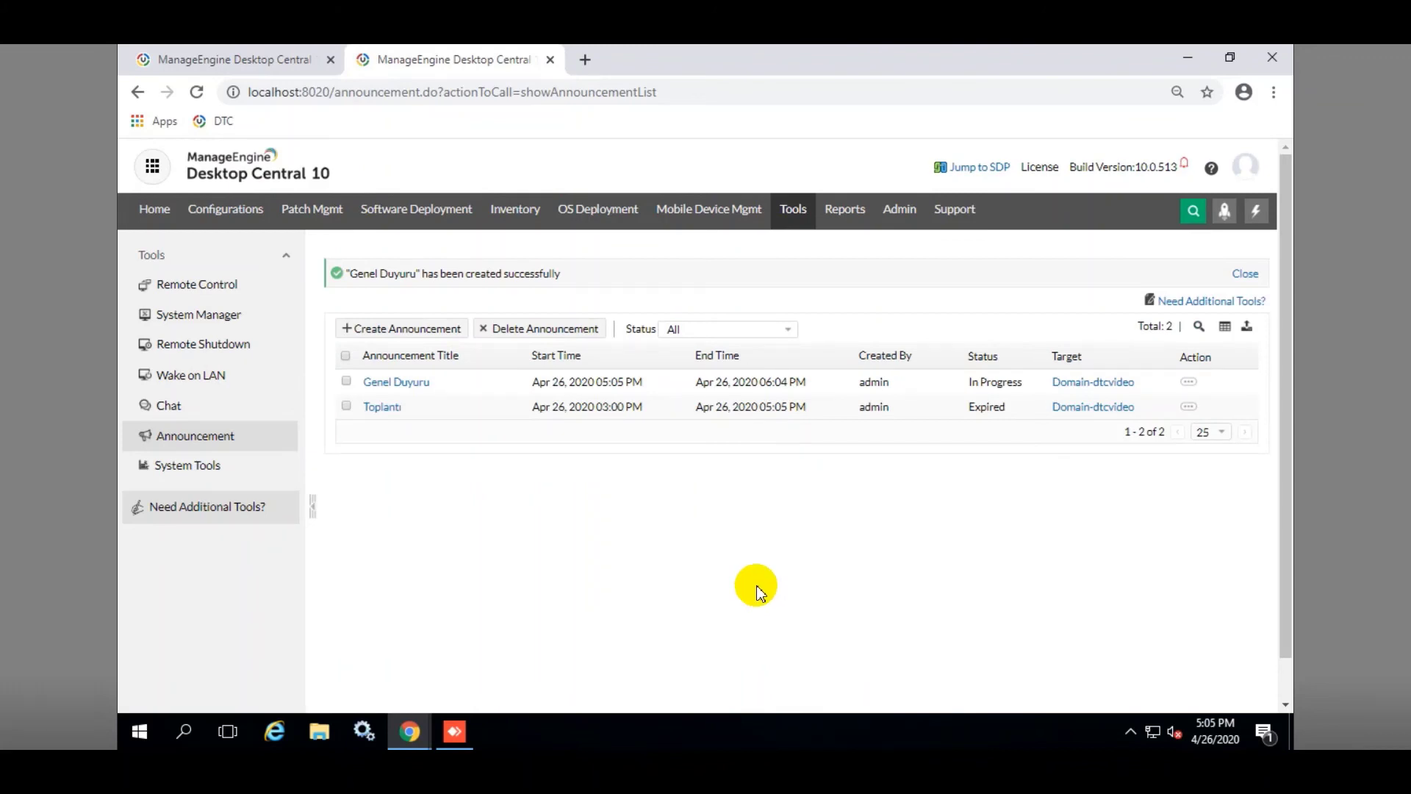
mouse_move(410, 730)
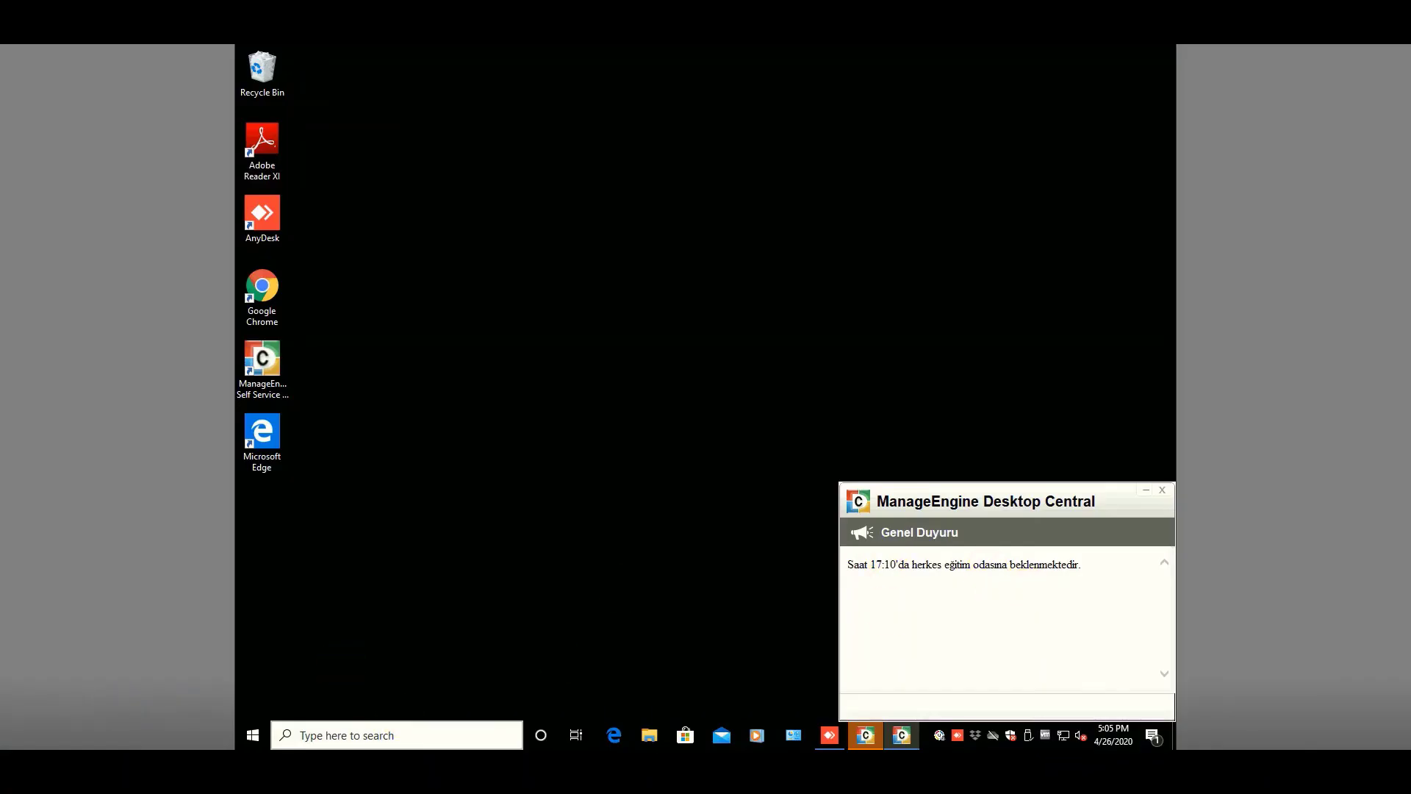
click(257, 724)
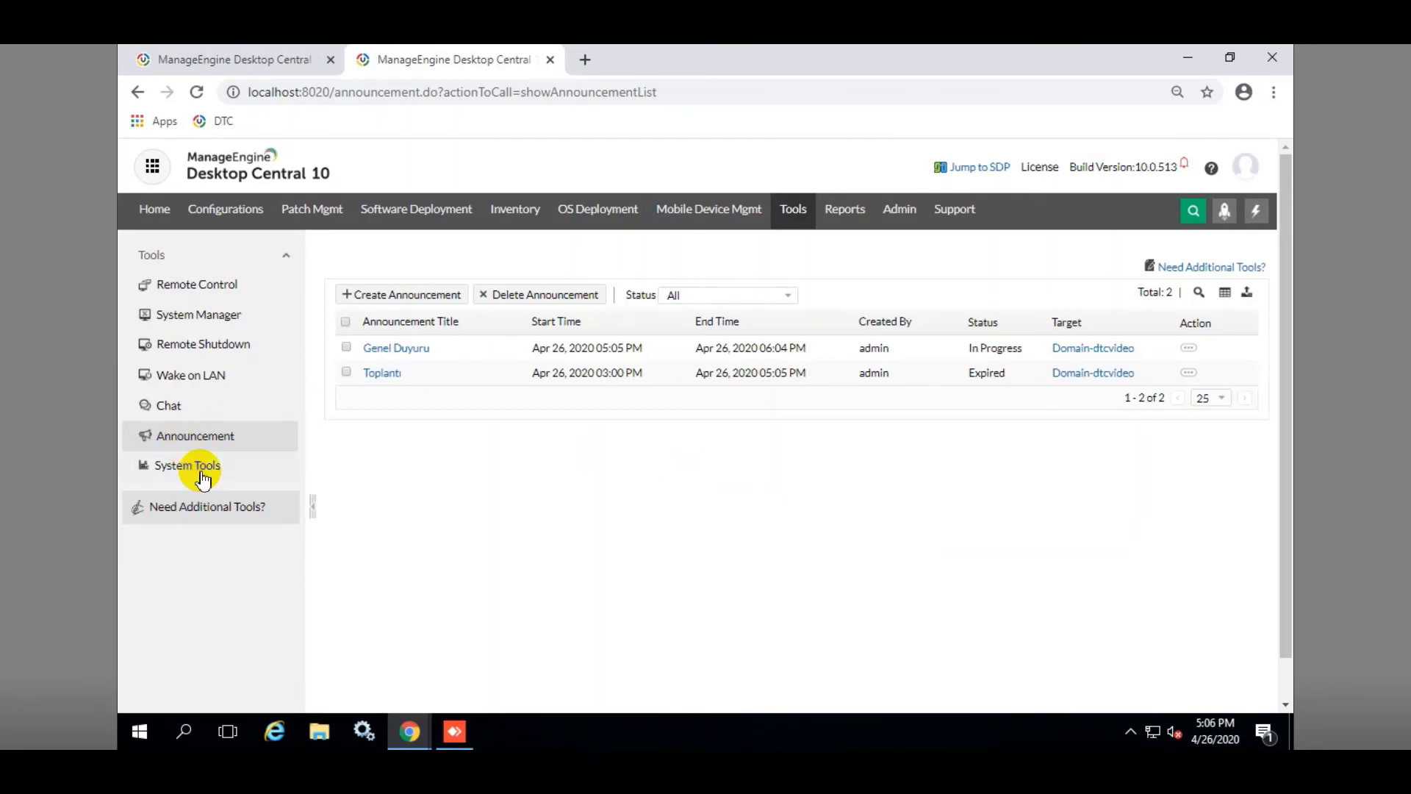
- Add a System Tools task that runs Disk Defragmenter on drive C:, keeping the default Analyze and Defrag, Low Priority and Verbose Mode options
click(254, 472)
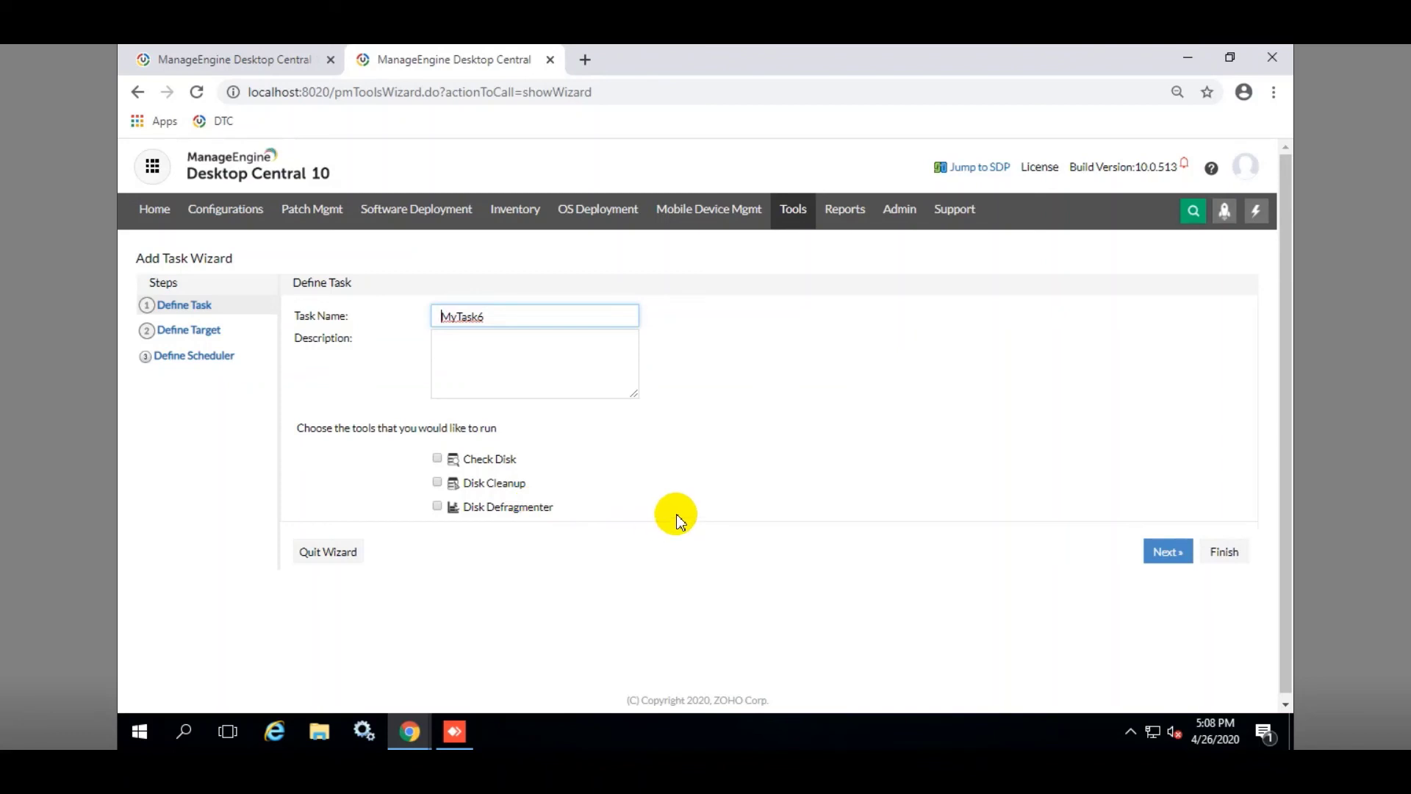
click(439, 509)
click(439, 508)
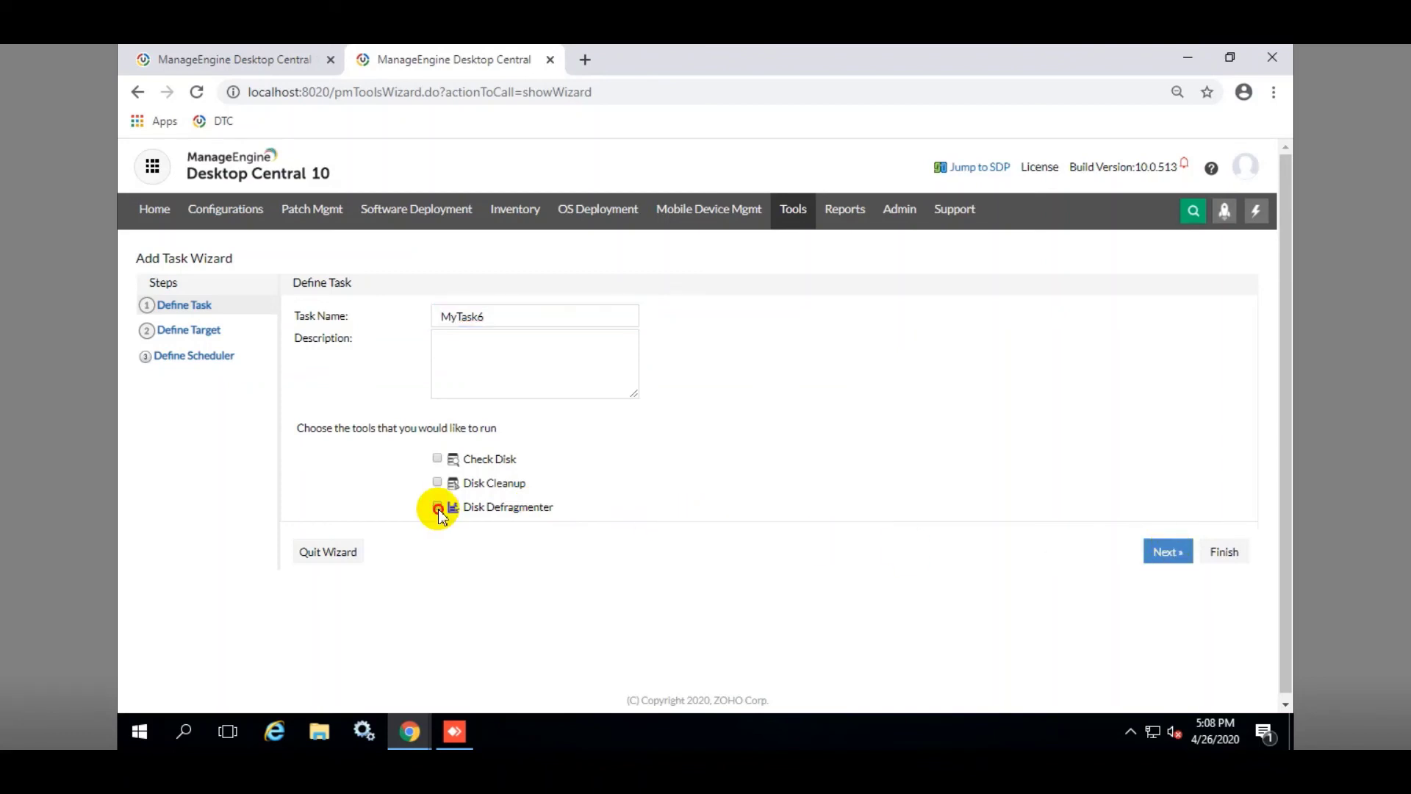
click(1163, 563)
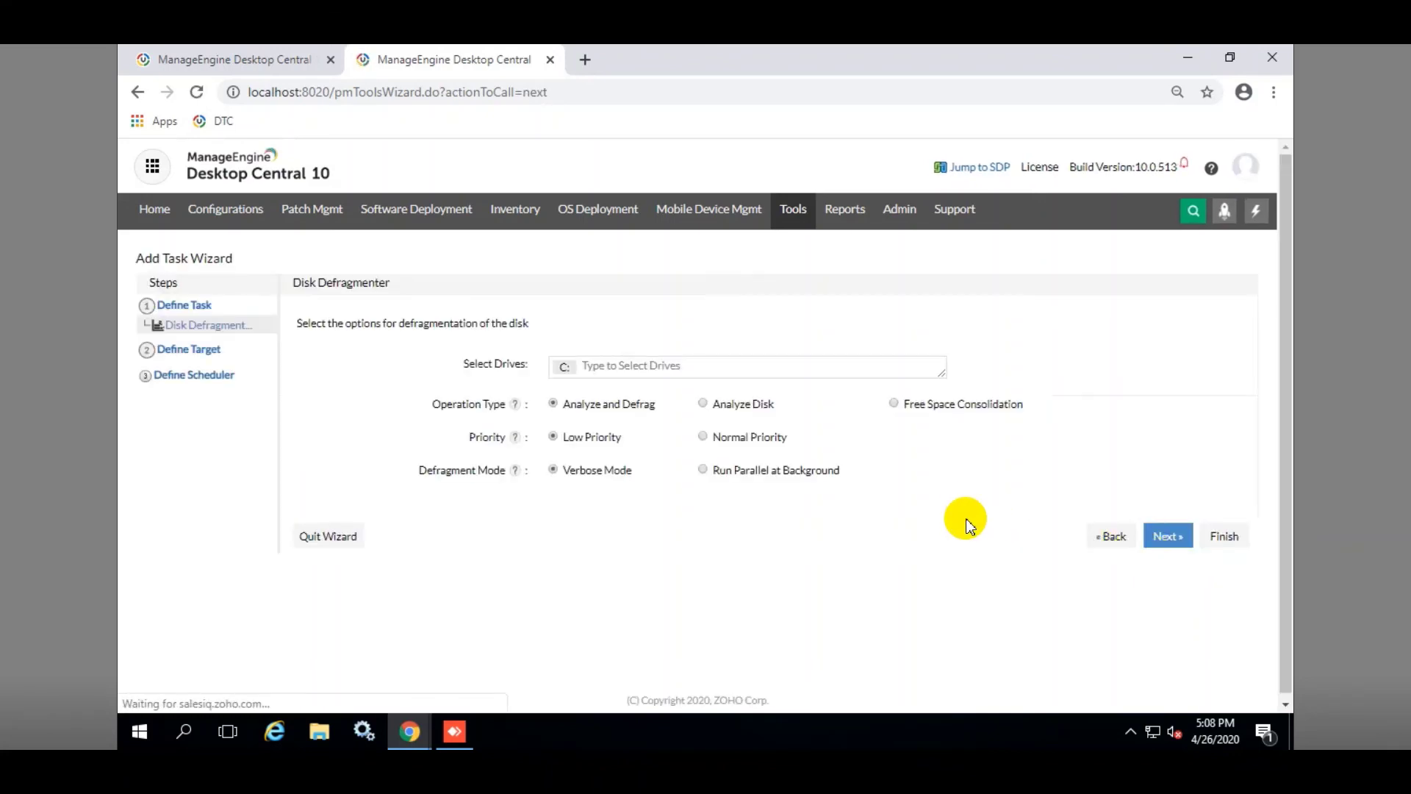
click(1170, 536)
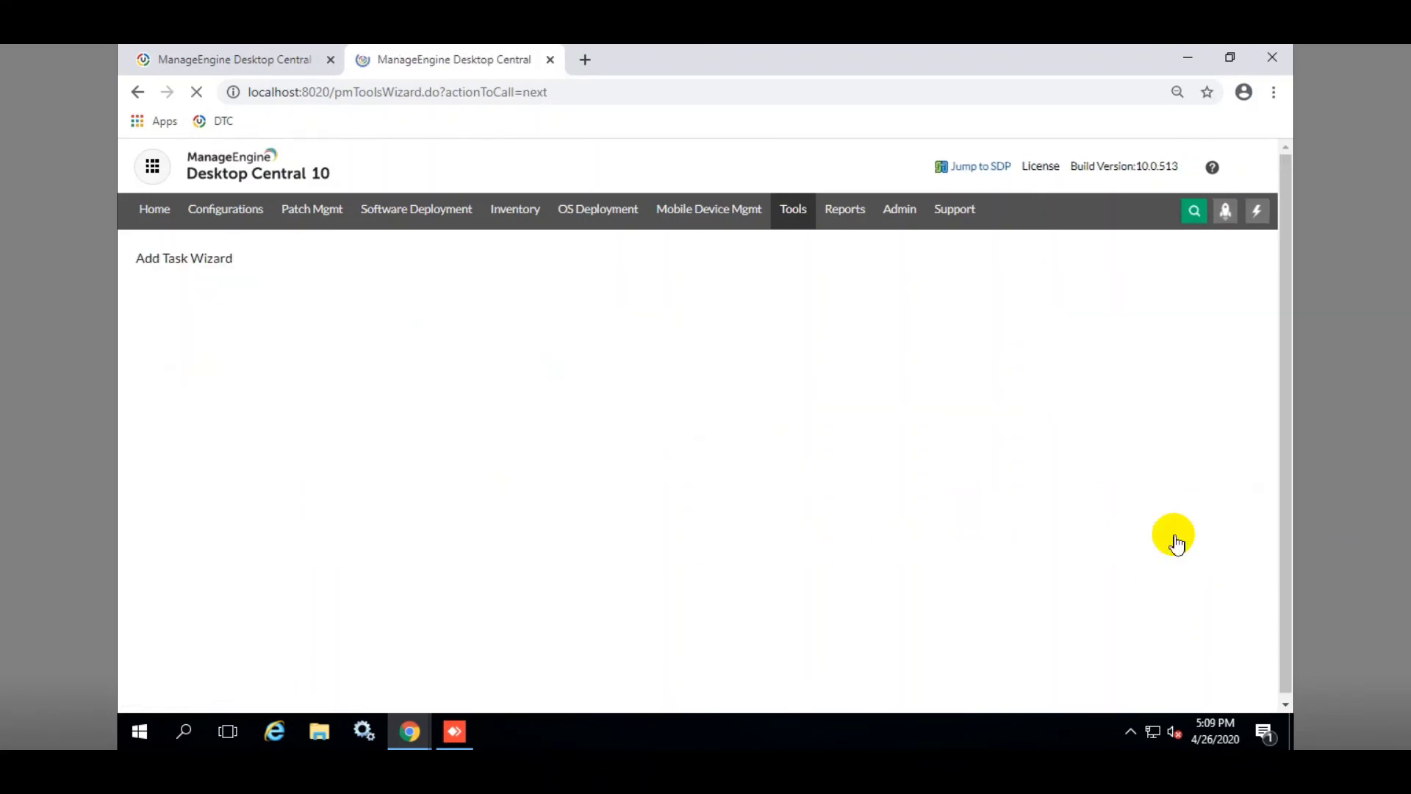
- Target the defragmentation task at the dtcvideo domain and confirm deployment to the entire domain
click(929, 331)
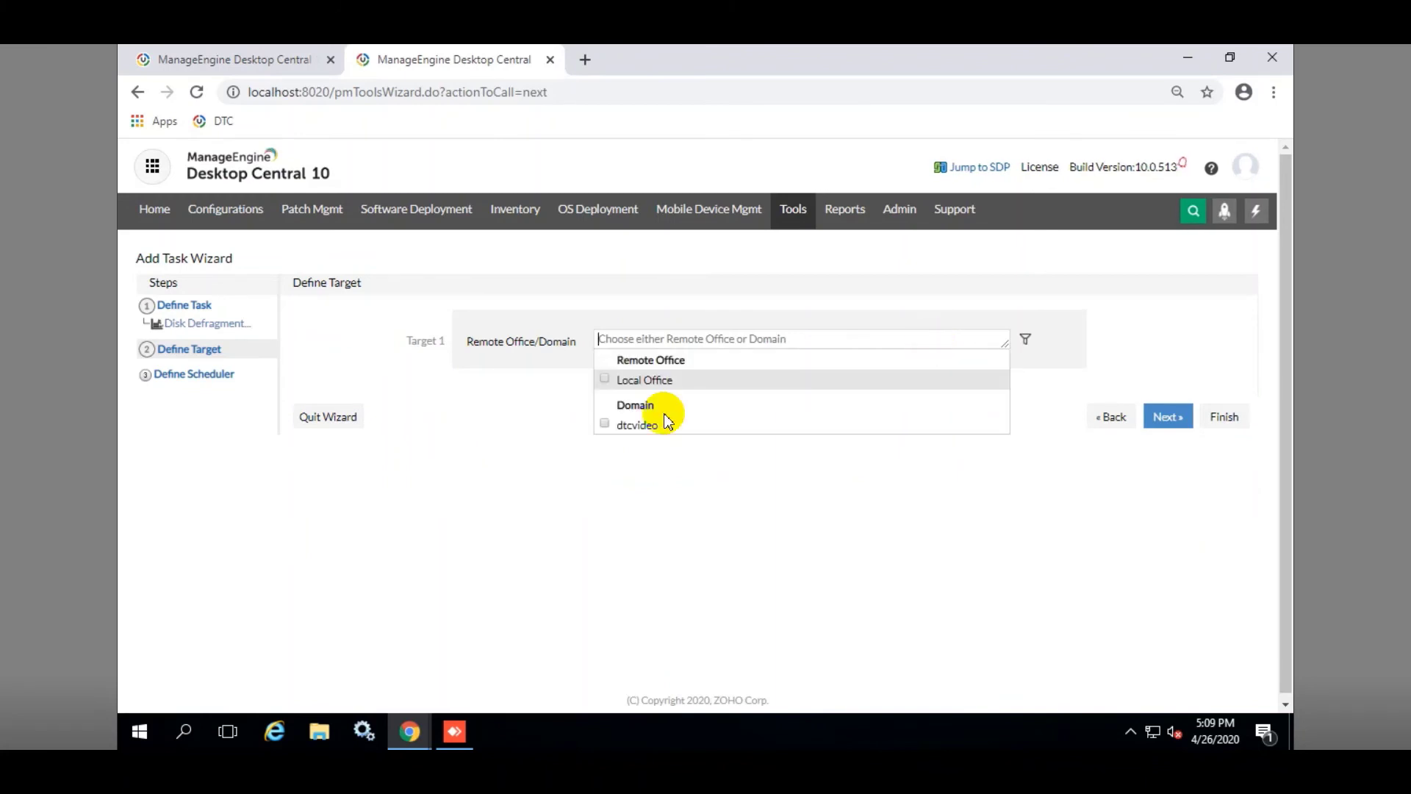
click(608, 424)
click(1136, 470)
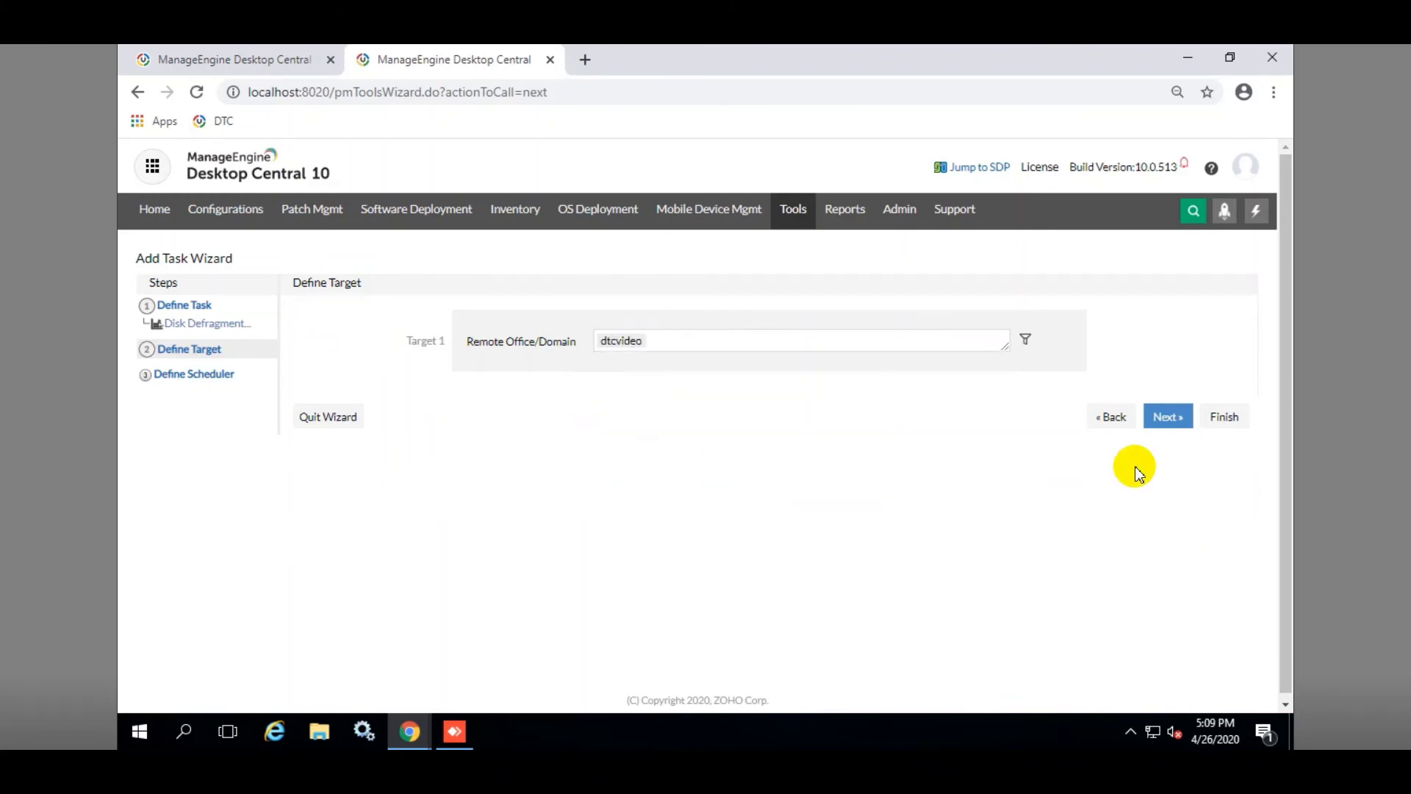
click(1166, 417)
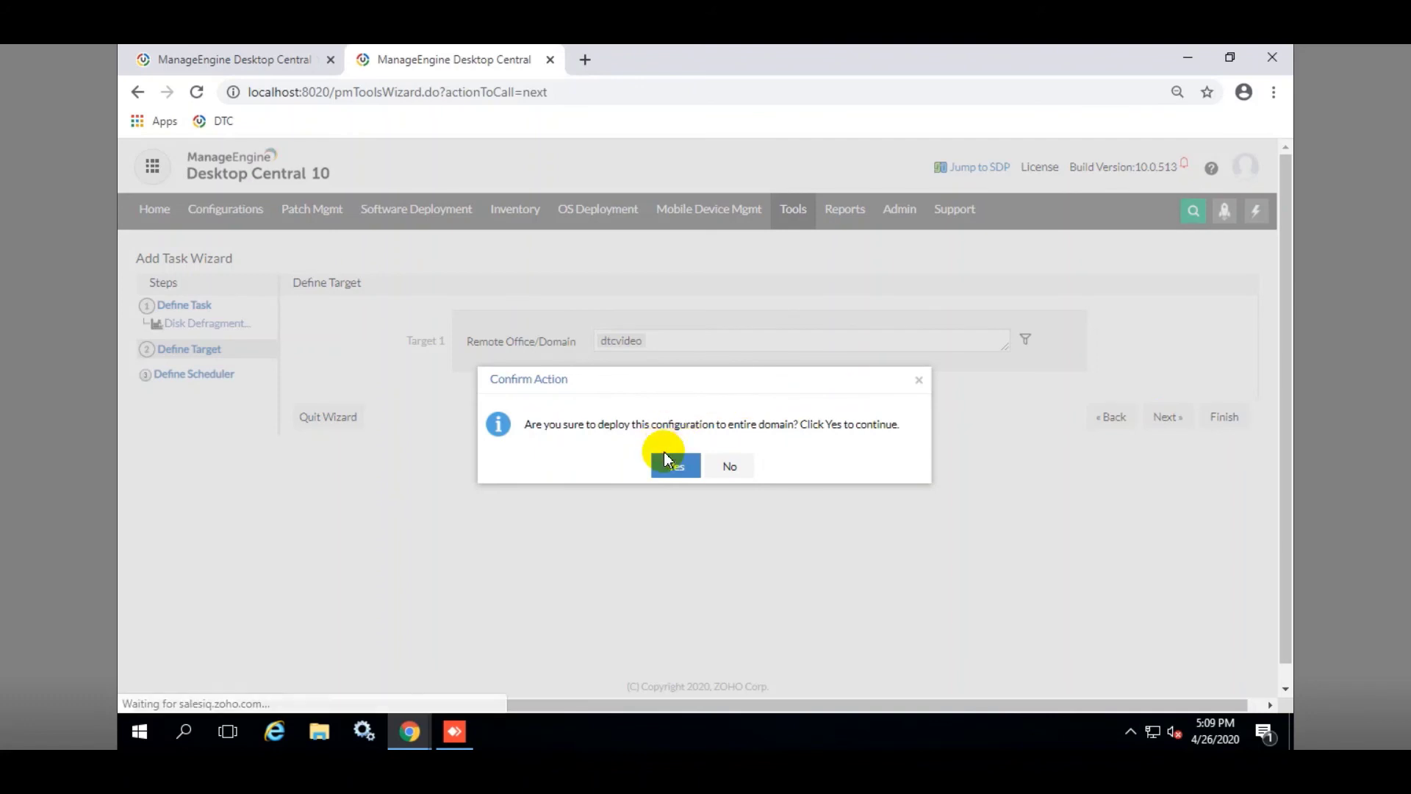
click(674, 468)
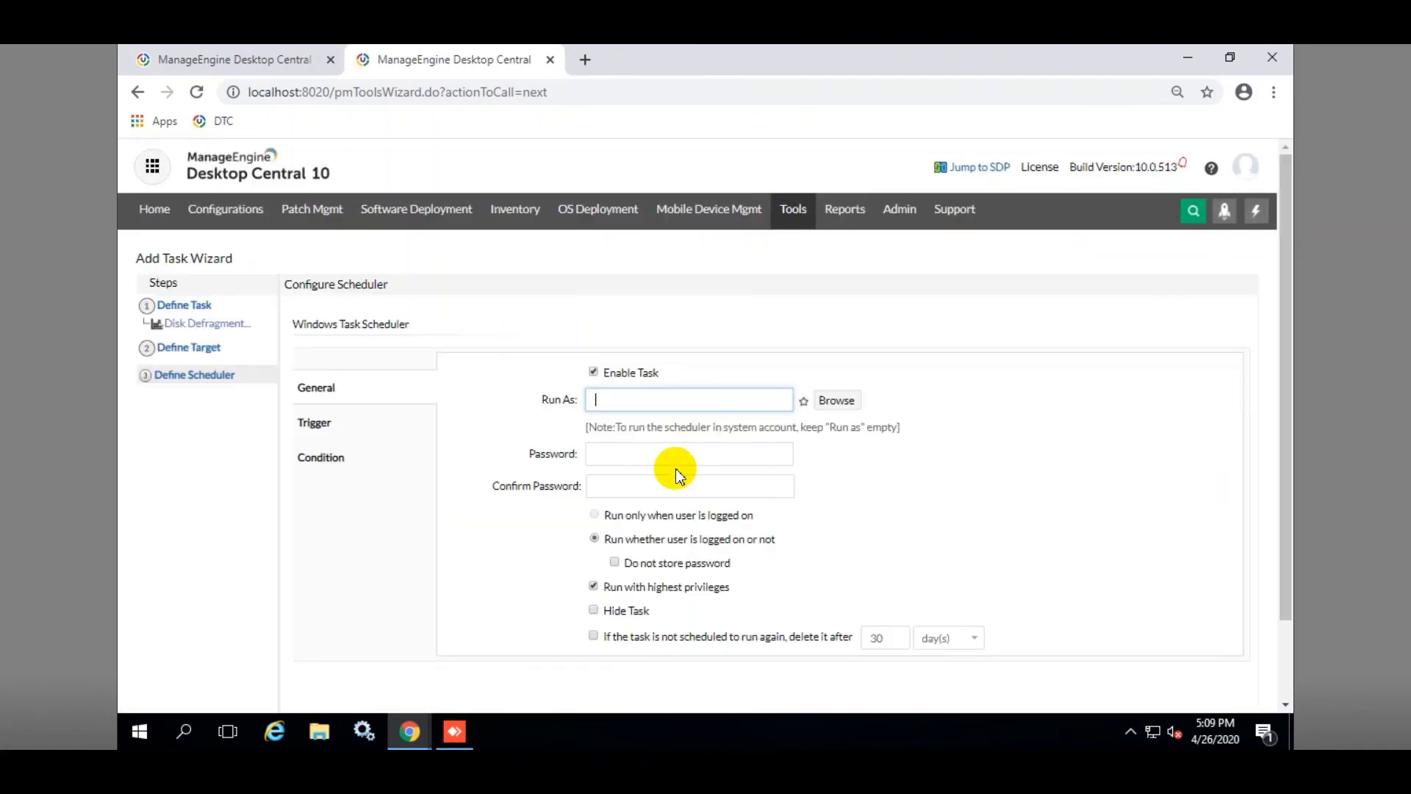
- Set the task's Run As account to Administrator from the dtcvideo domain
click(838, 401)
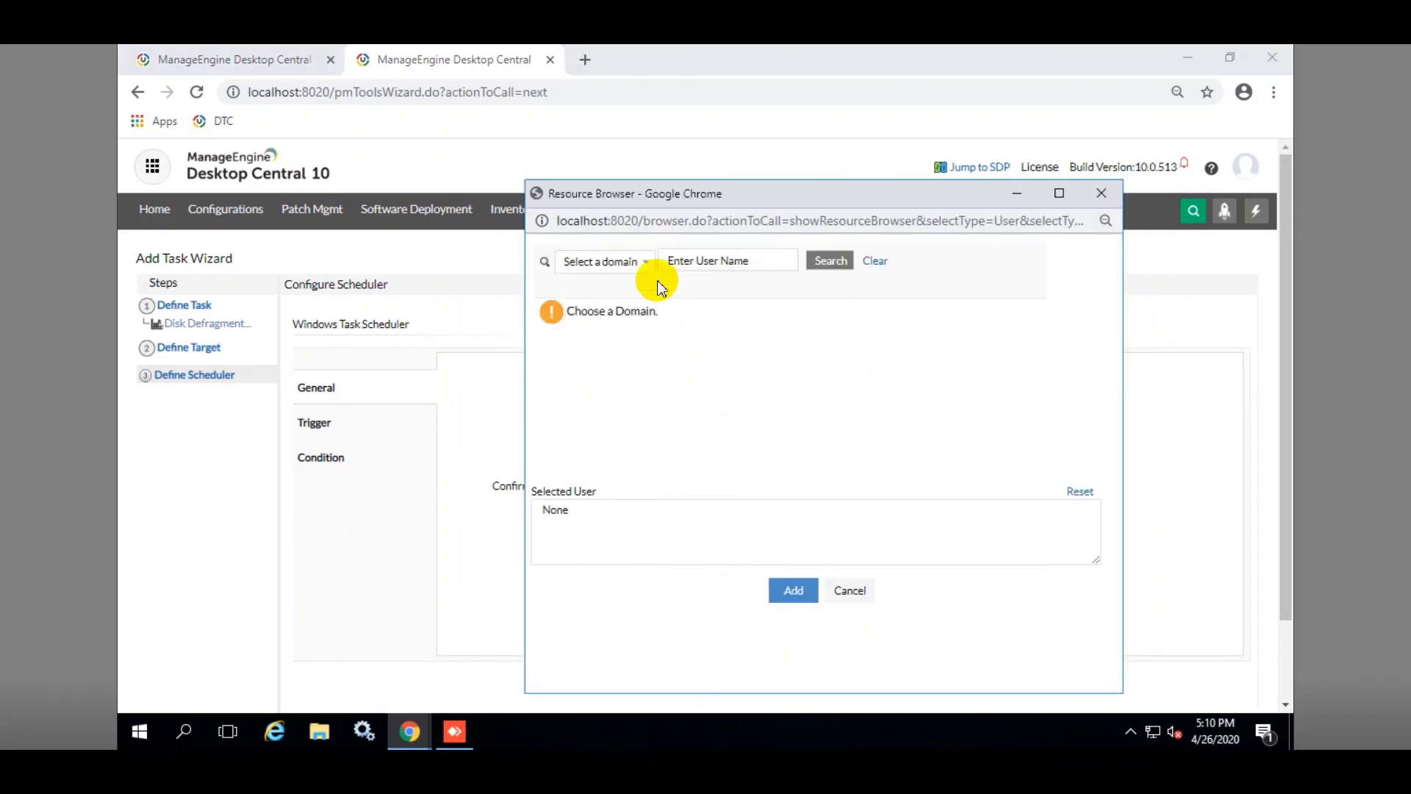
click(641, 263)
click(632, 295)
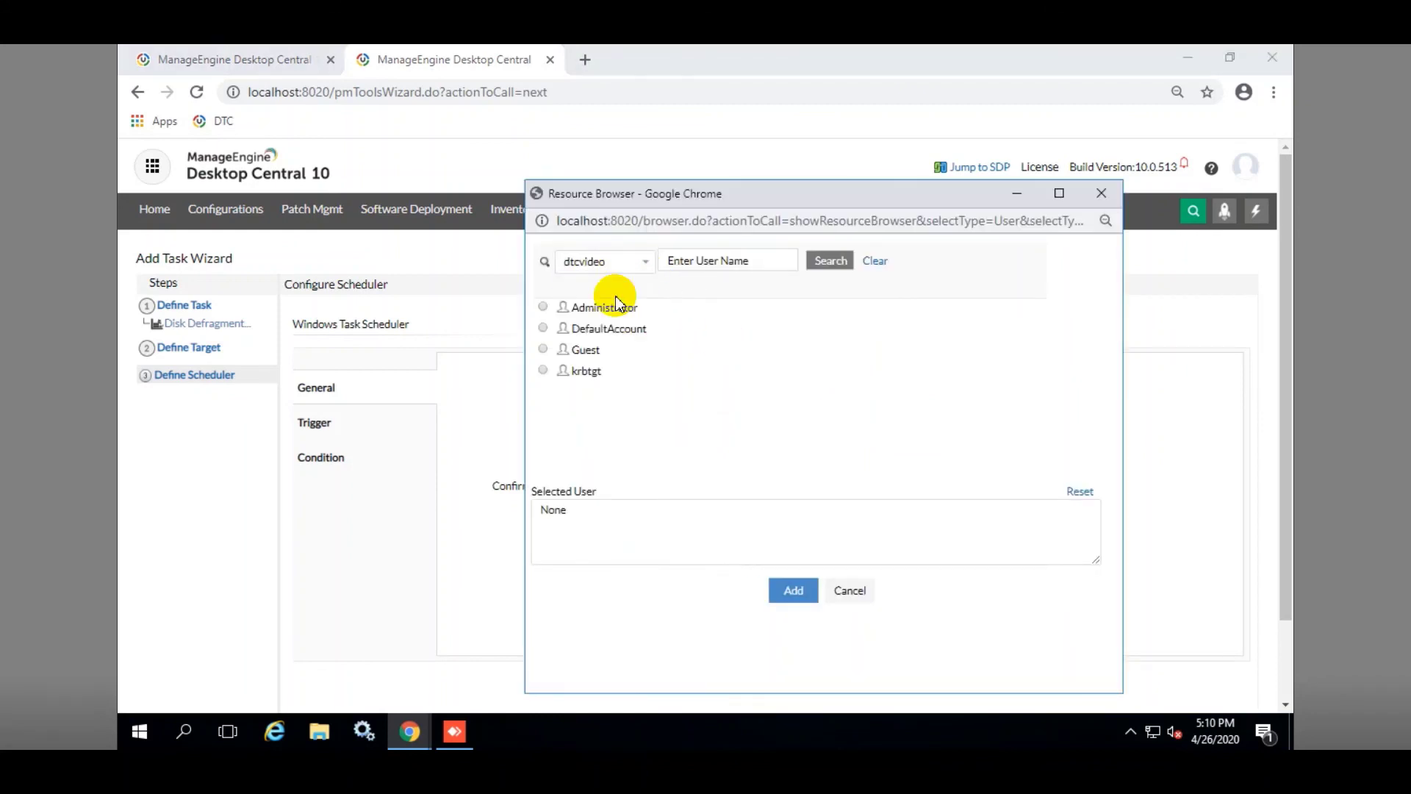
click(543, 307)
click(789, 589)
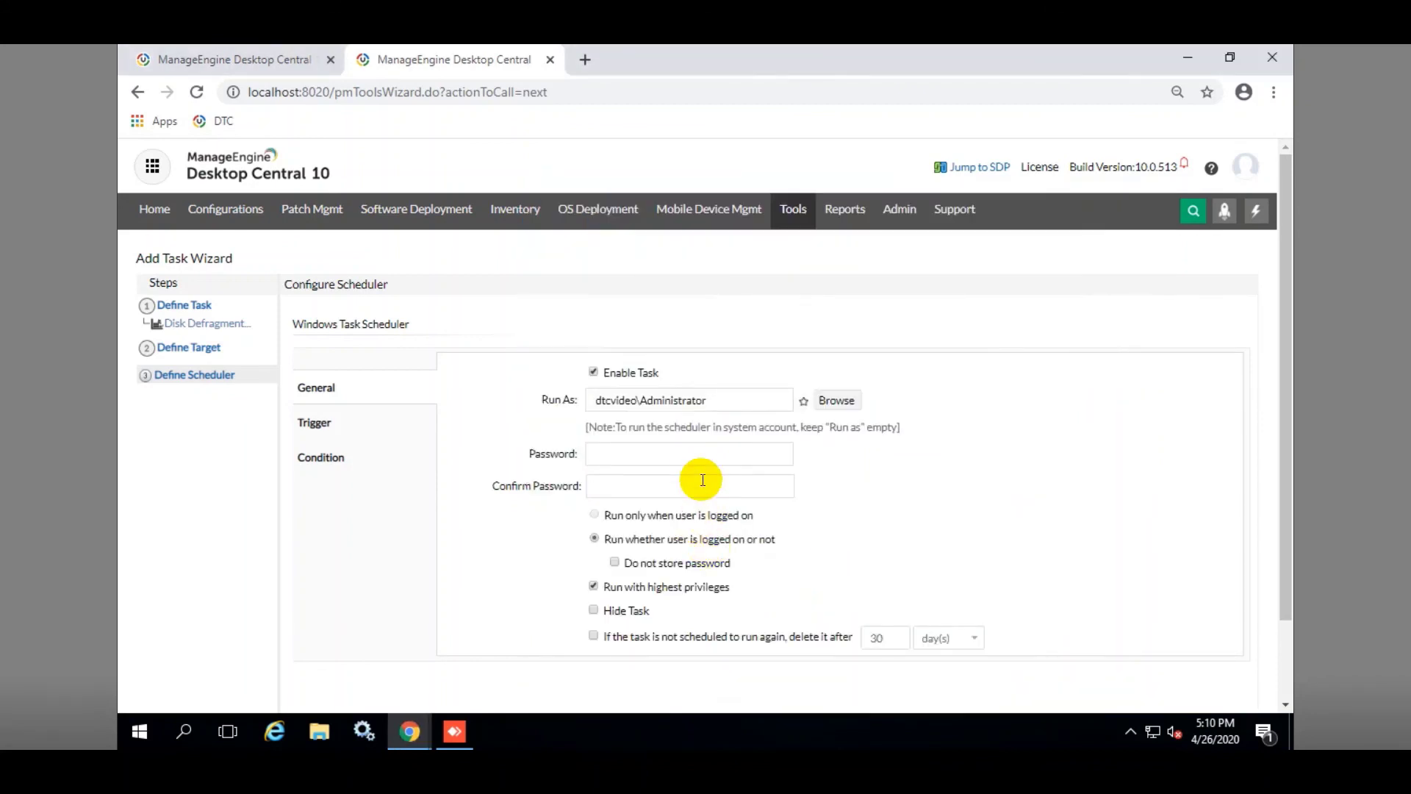
- Enter and confirm the Run As account password, and enable Hide Task
click(695, 458)
text(••)
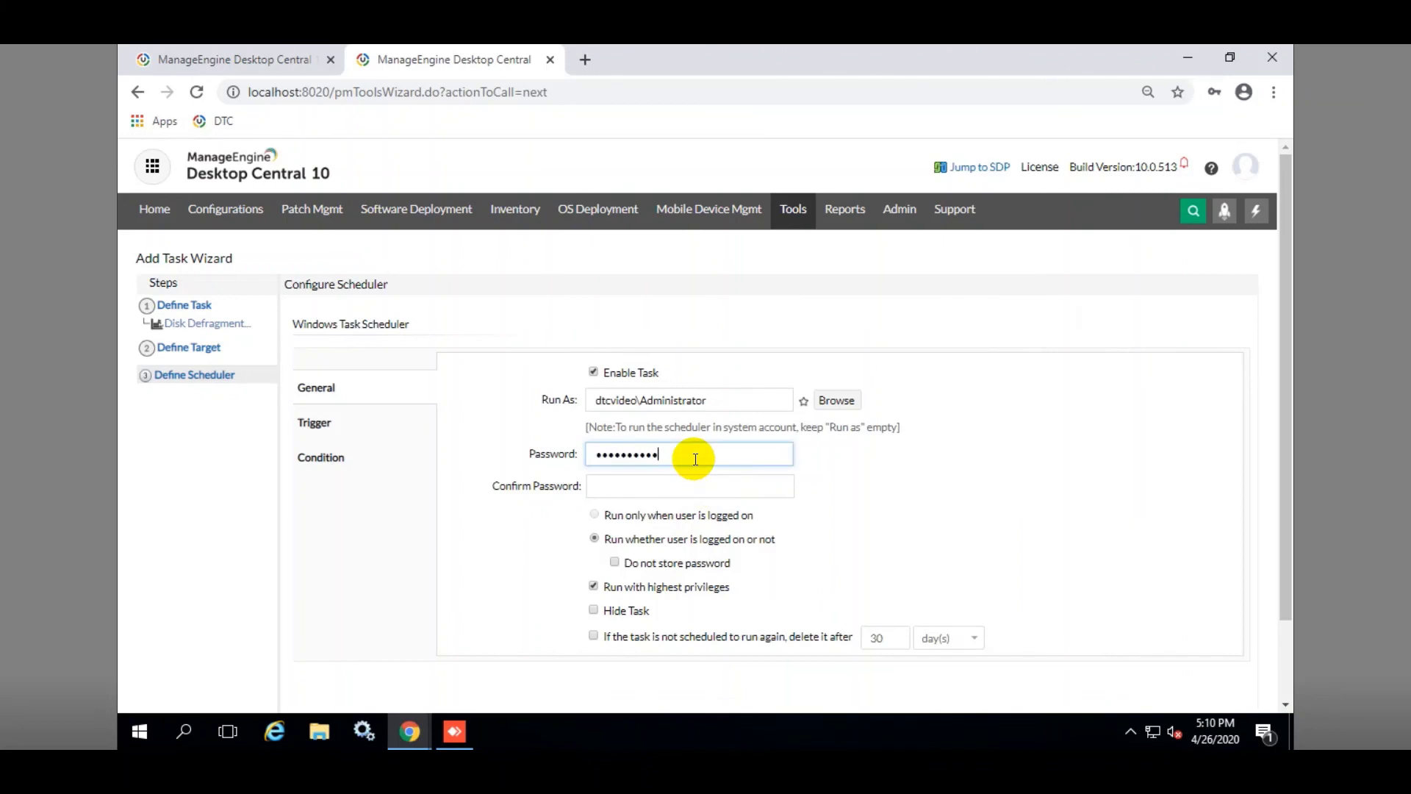
key(Tab)
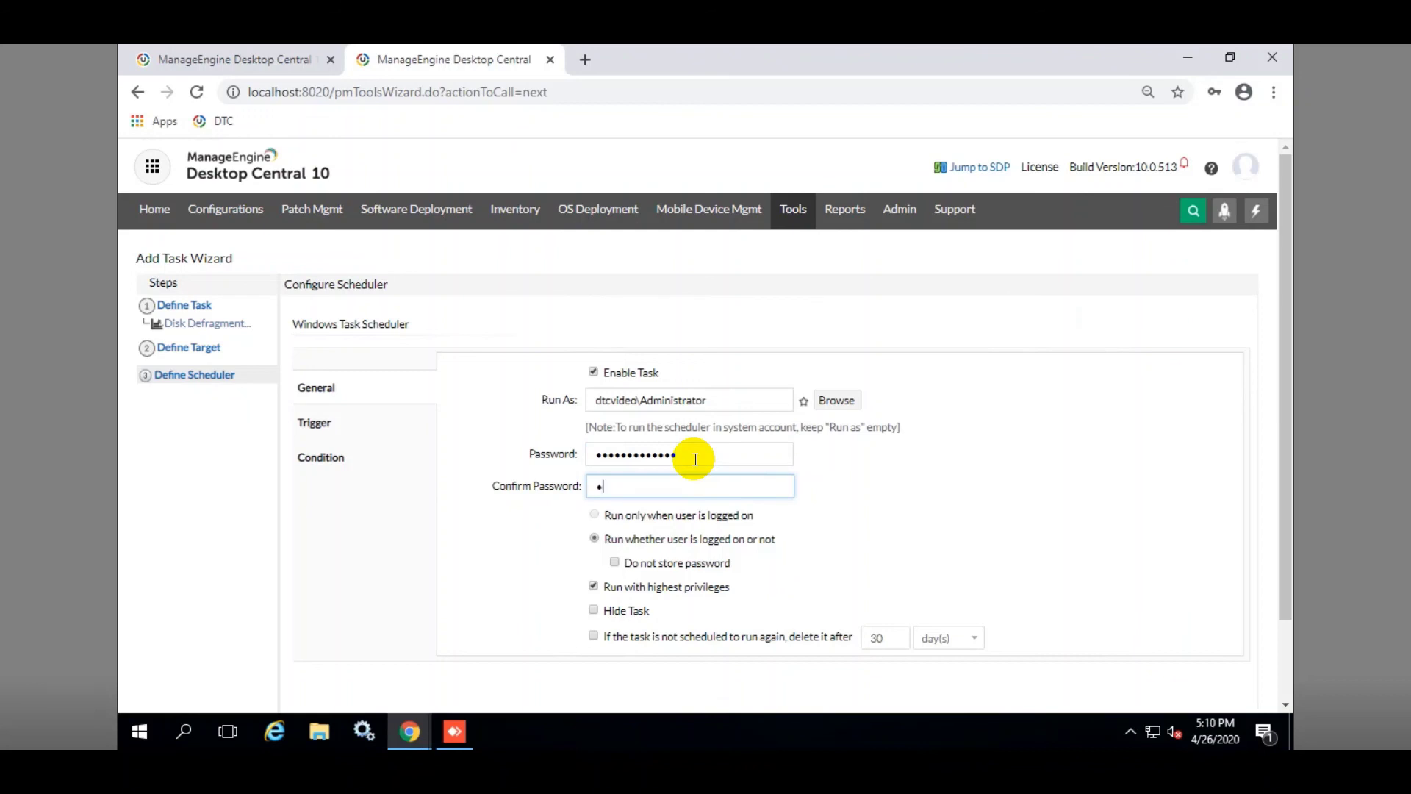
text(••••••••••••)
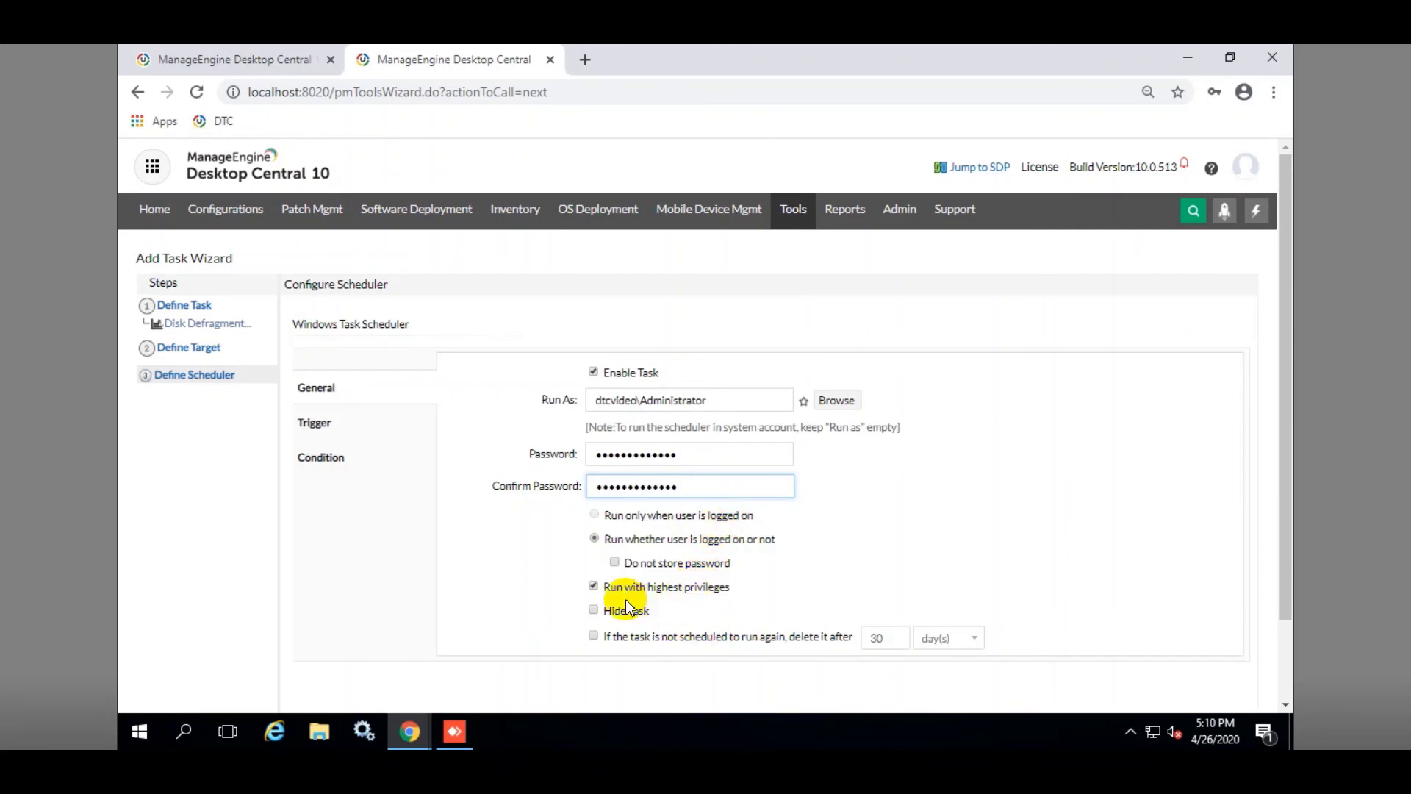
click(594, 612)
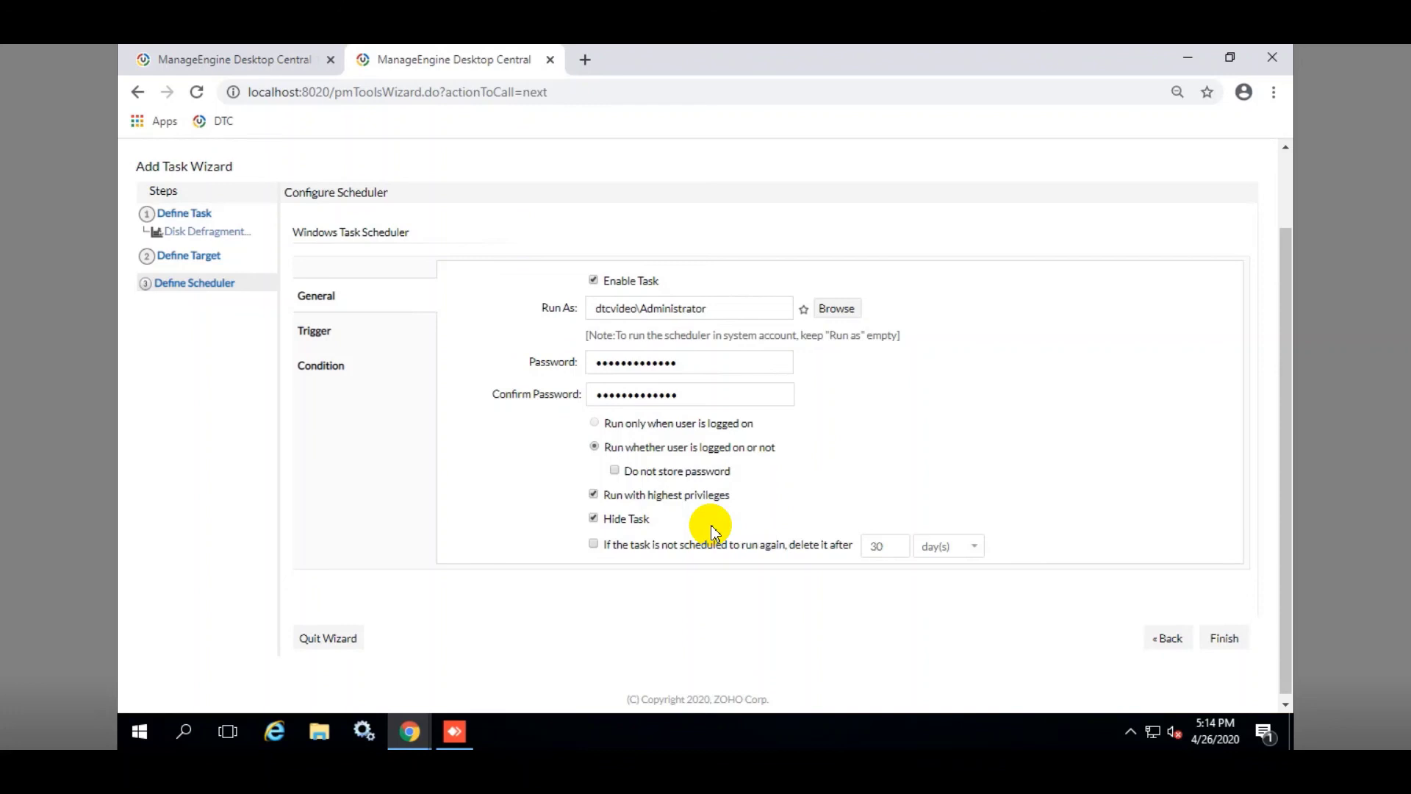
- Configure the task trigger to run weekly, starting at 2020-04-26, 19:45:00
click(393, 335)
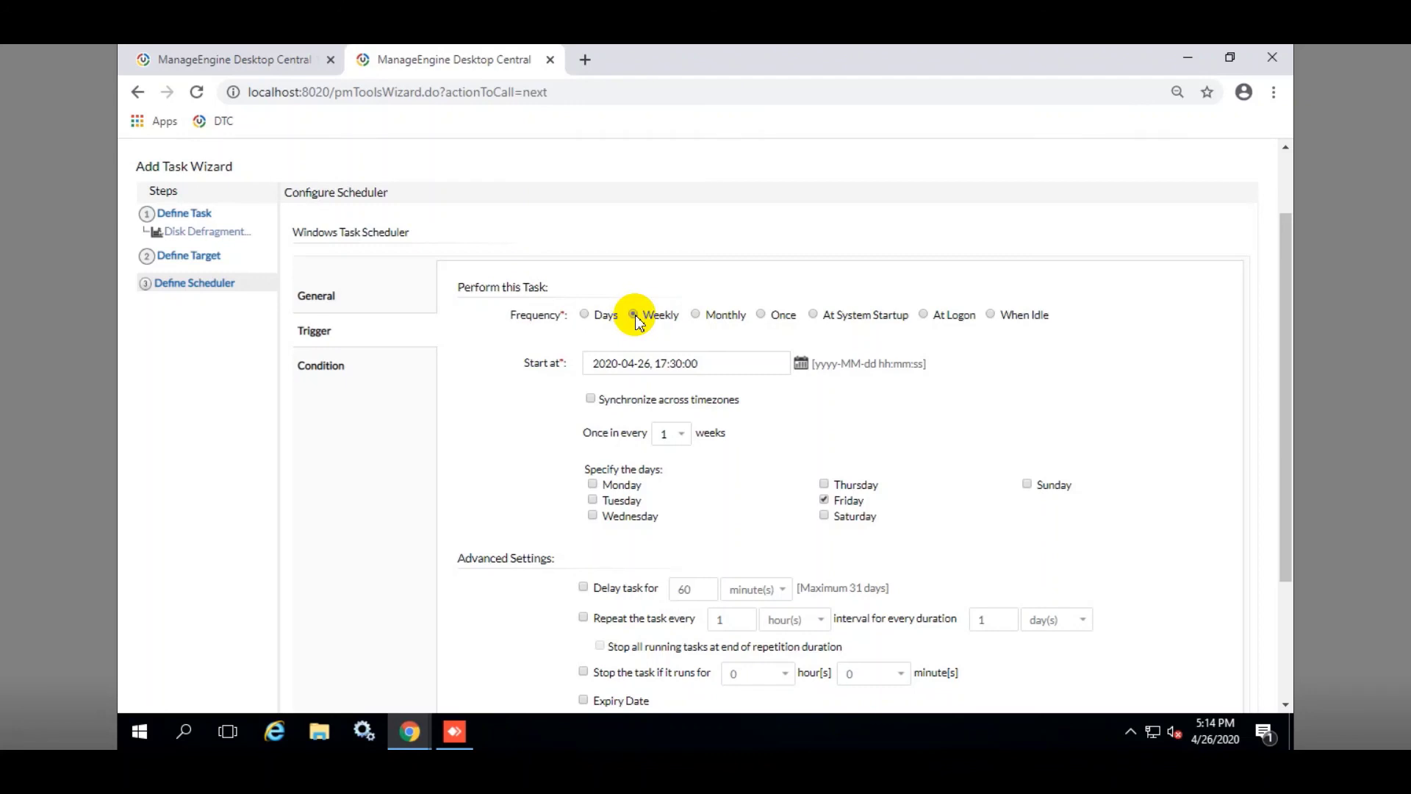
click(800, 364)
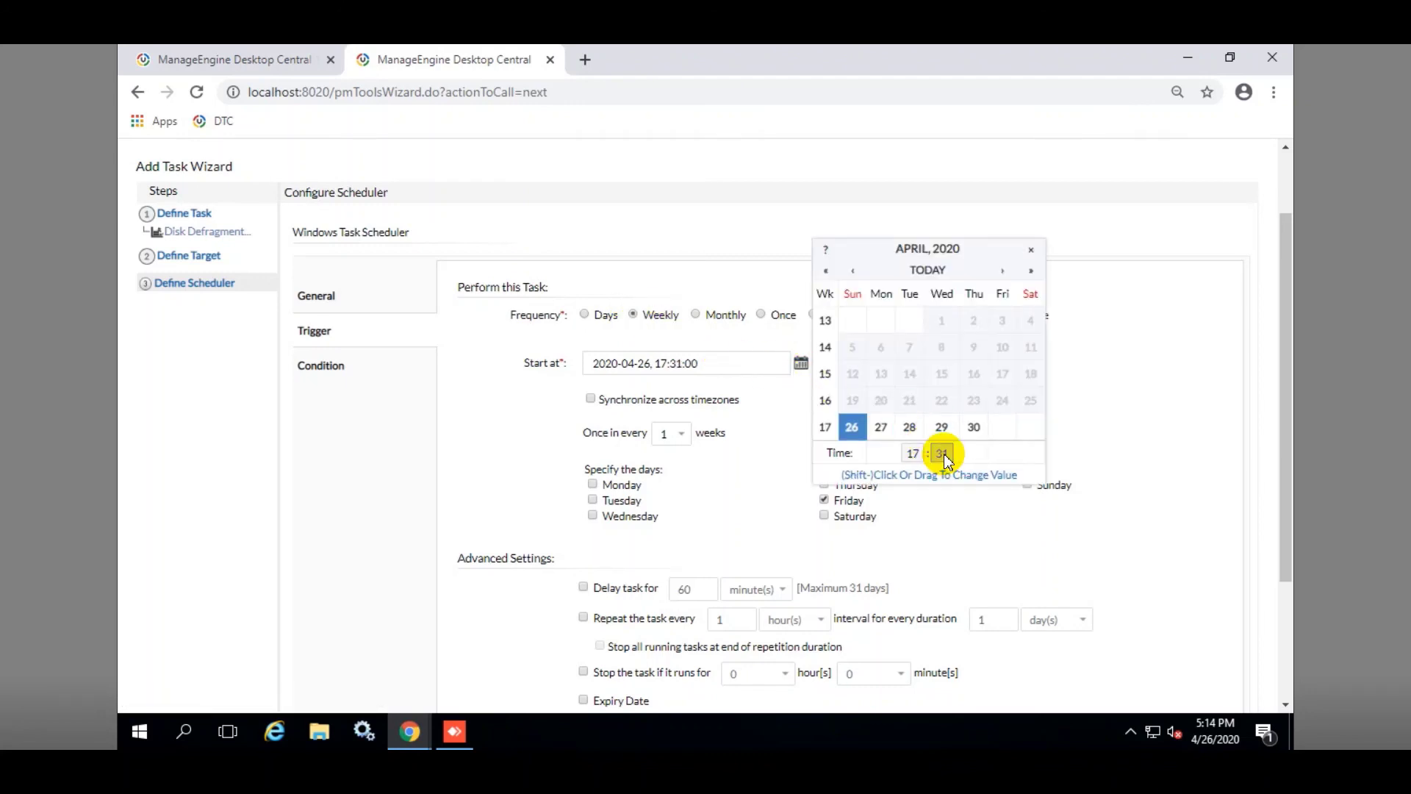
click(913, 454)
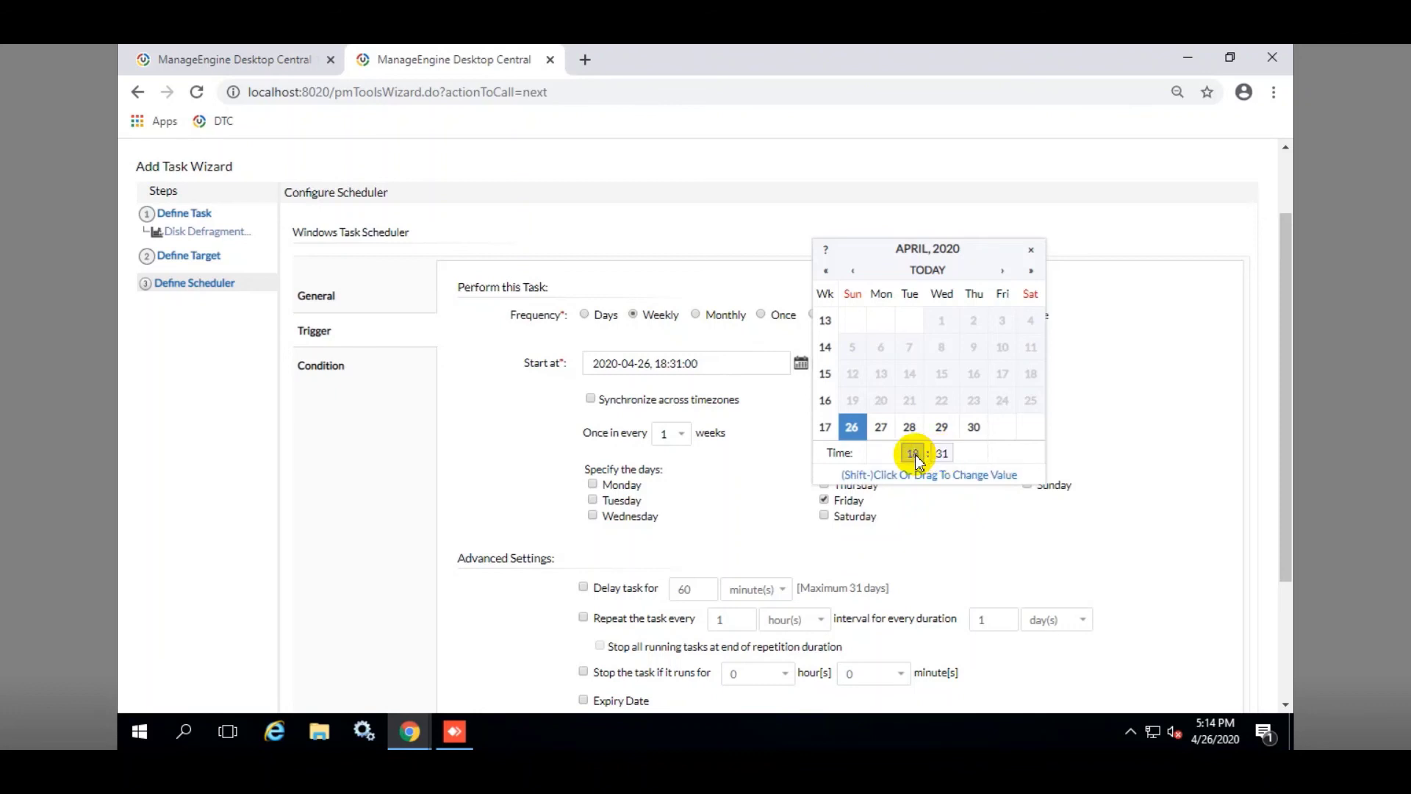
click(913, 455)
click(942, 454)
double_click(942, 453)
double_click(941, 453)
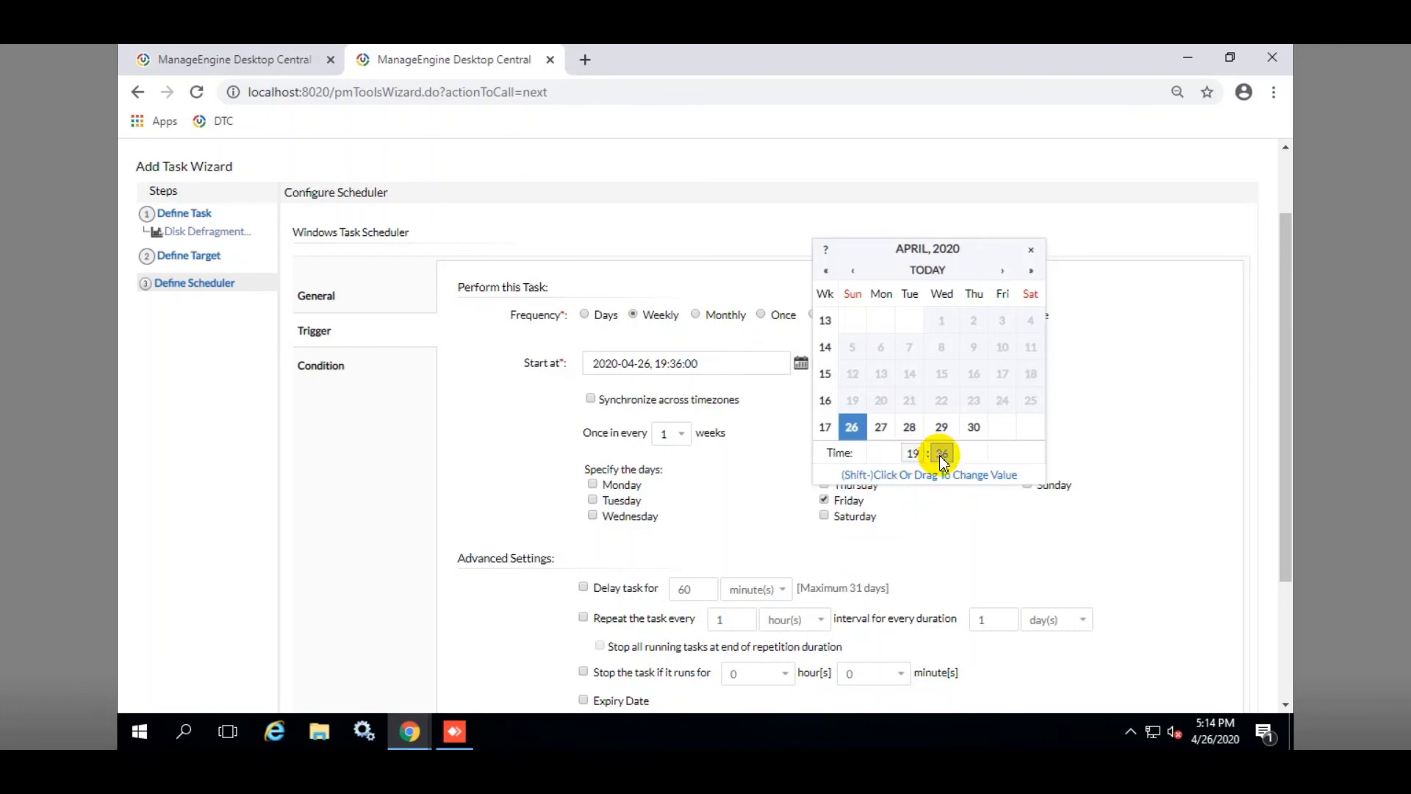
double_click(941, 453)
double_click(942, 454)
double_click(942, 453)
triple_click(942, 454)
click(519, 424)
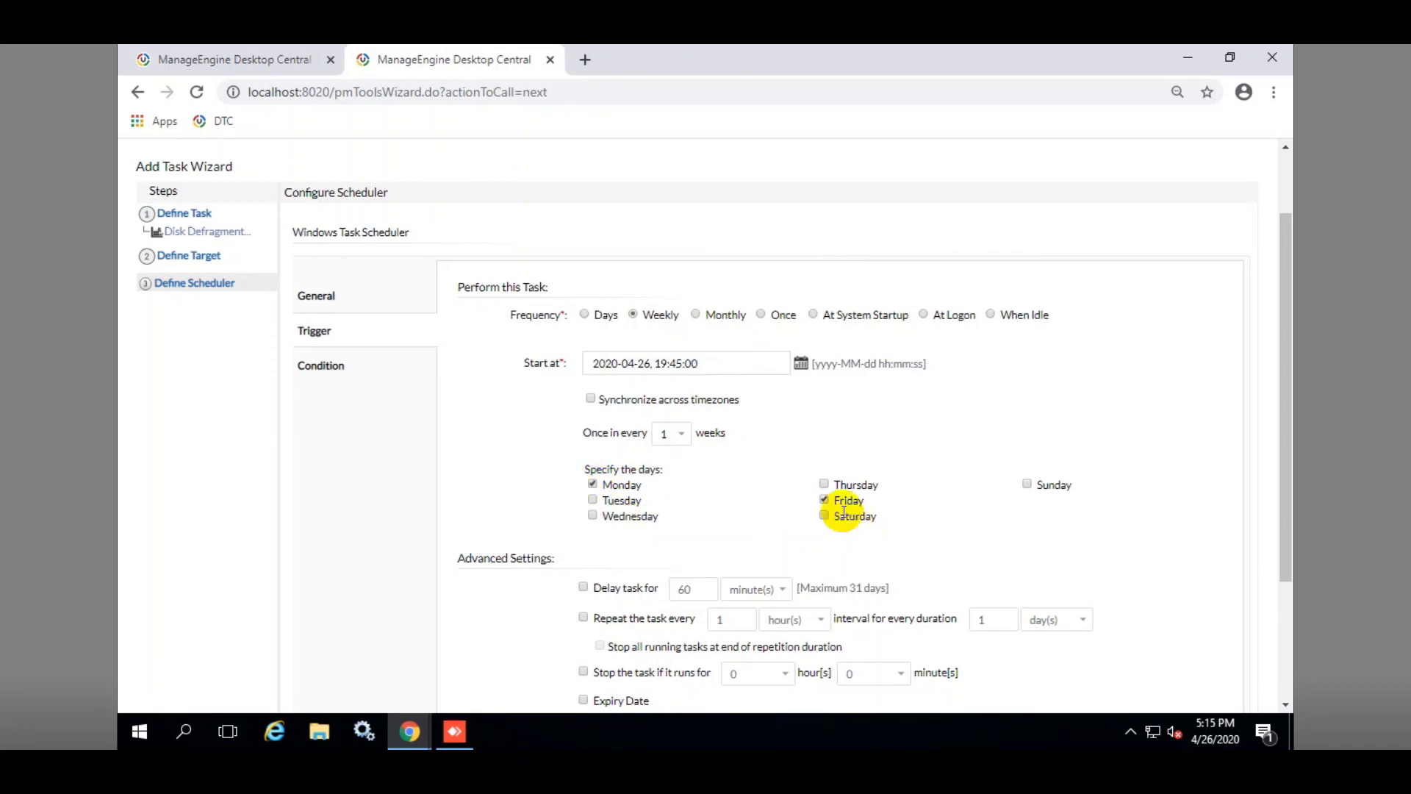
- Schedule the weekly task for Monday only, clearing Friday
click(824, 500)
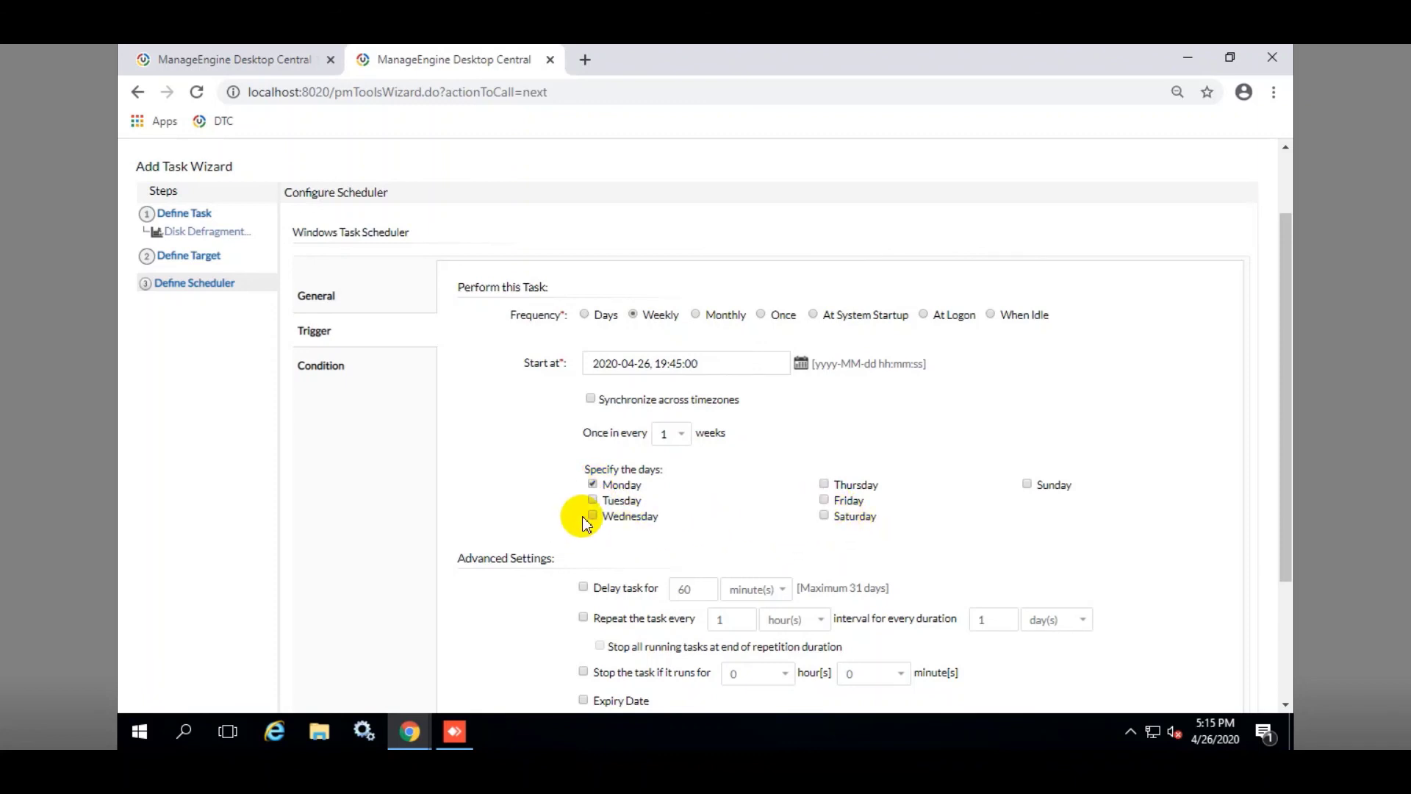
scroll(534, 498, down, 1)
scroll(535, 498, down, 1)
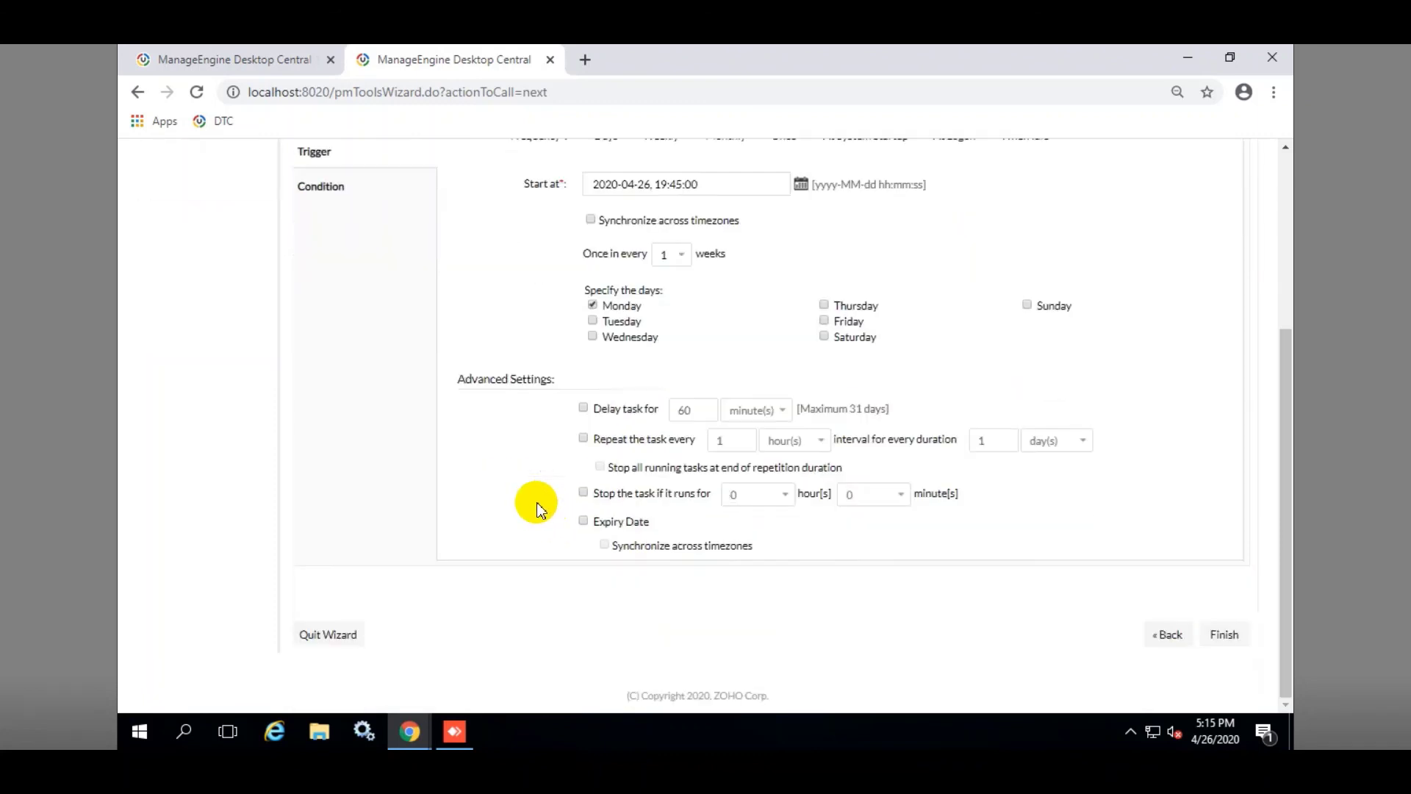
- Finish the task wizard and deploy the defragmentation task, returning to the Tools overview
click(1237, 638)
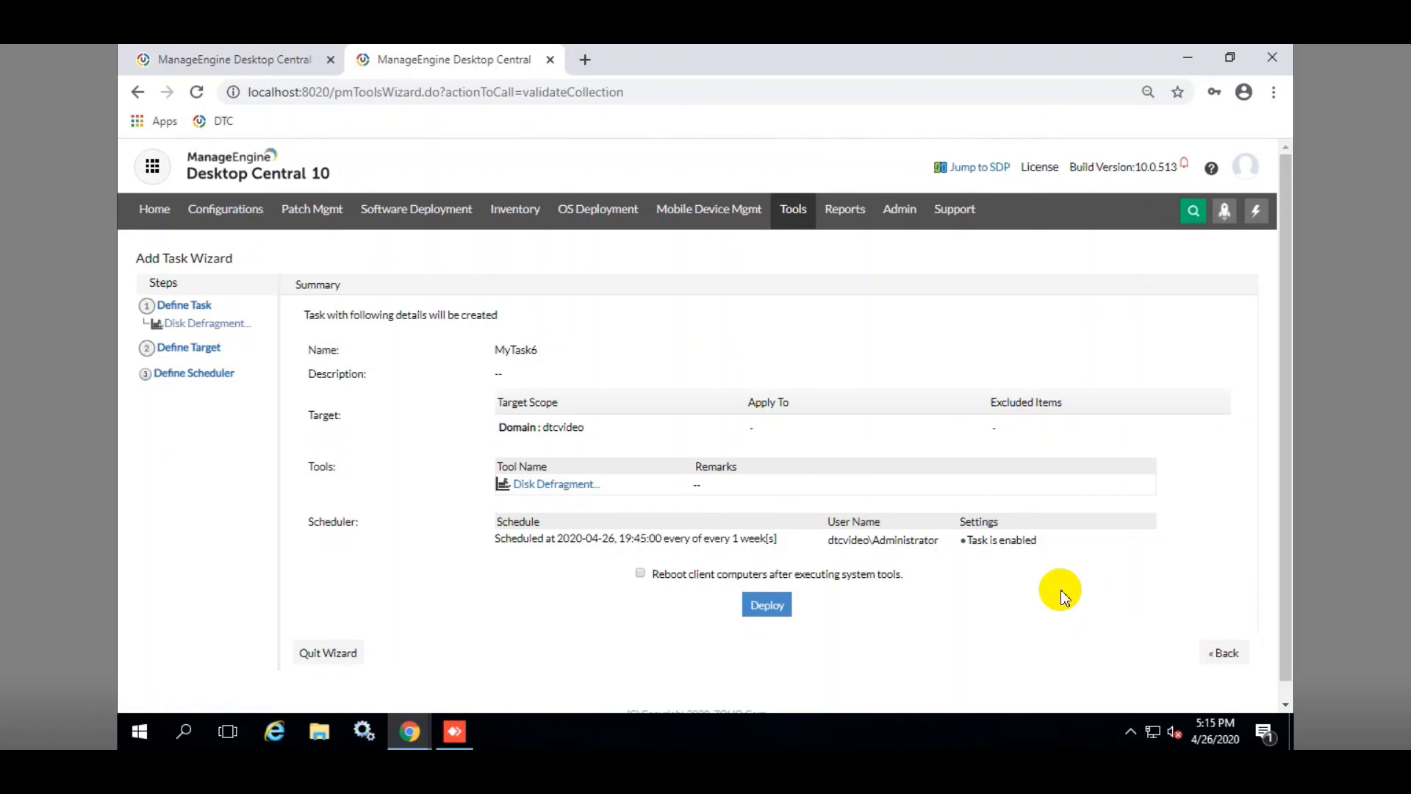
click(769, 605)
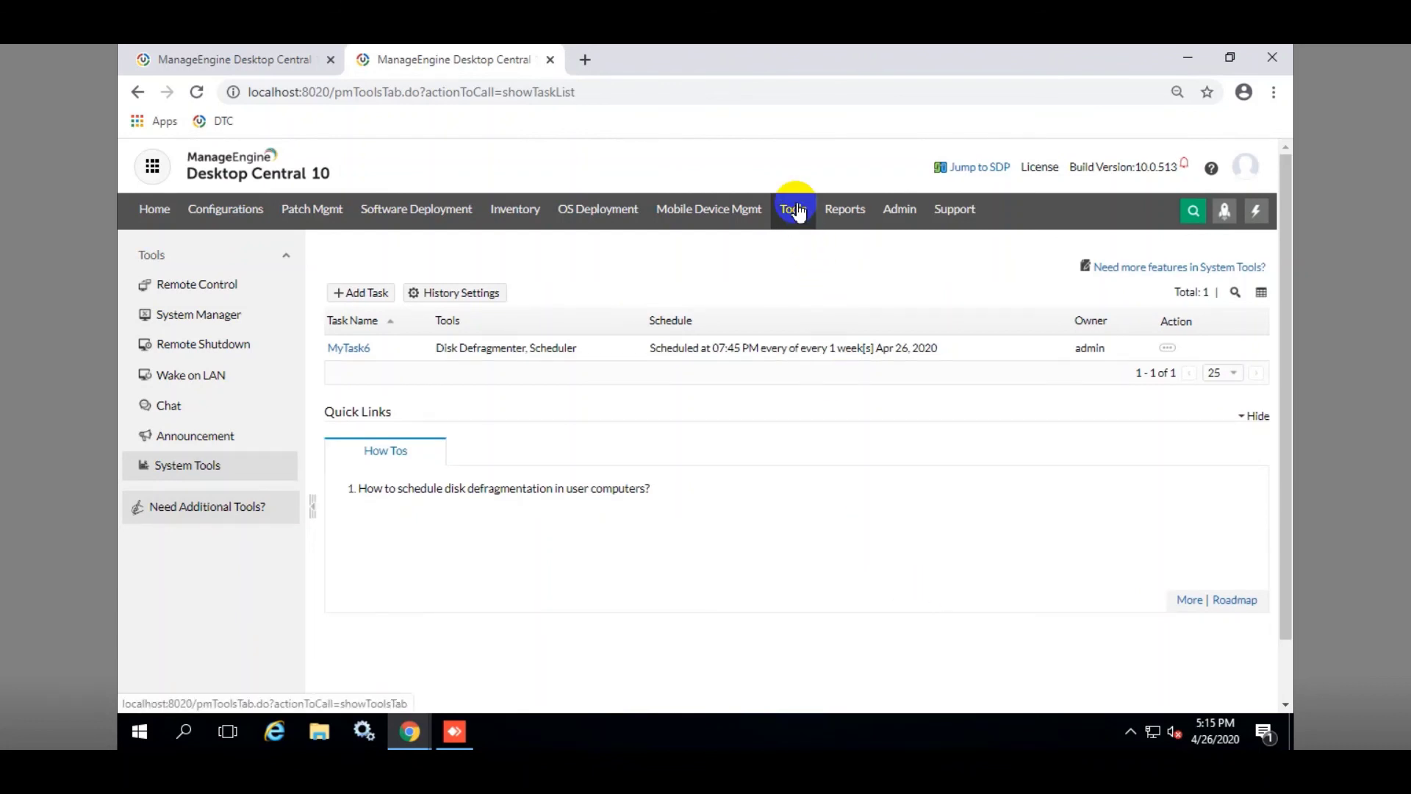
click(794, 210)
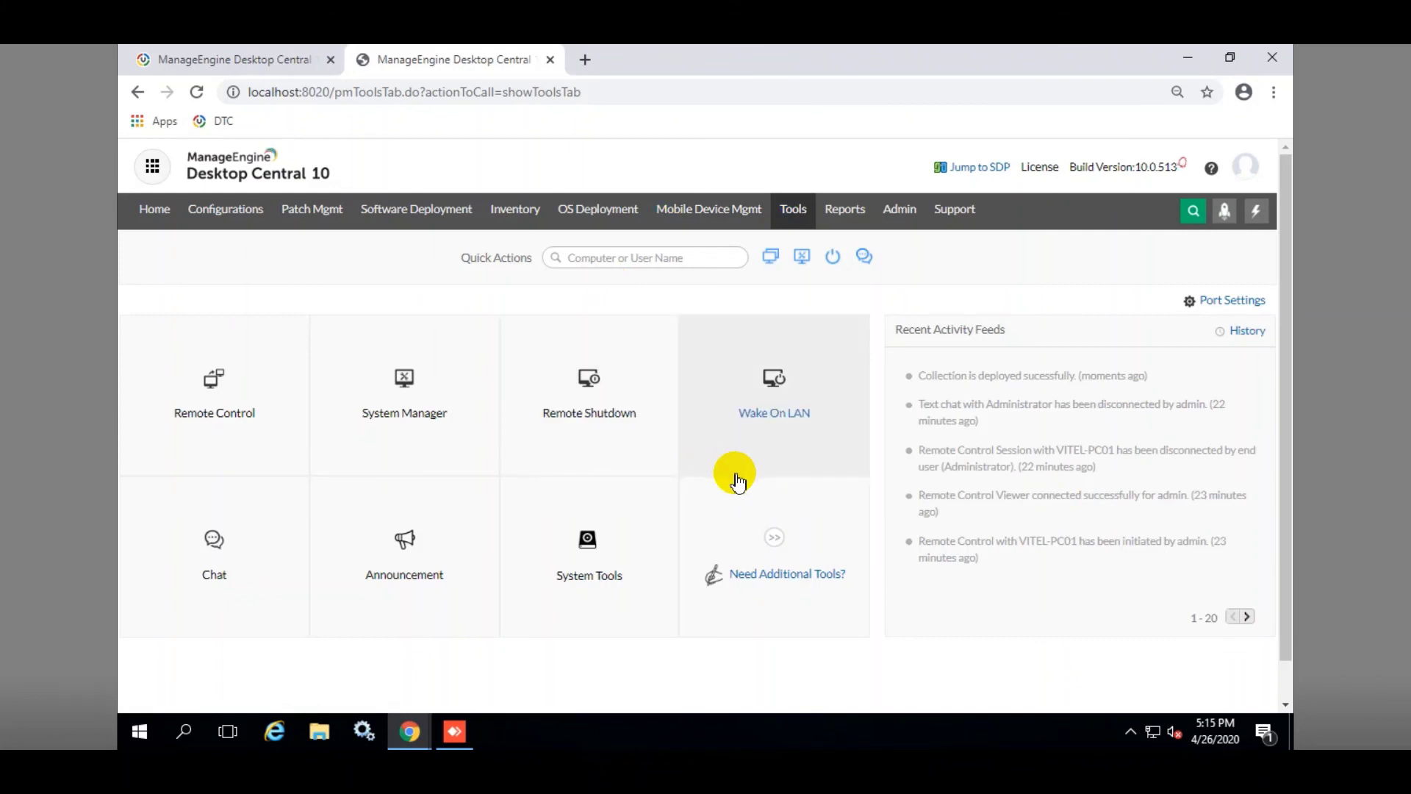